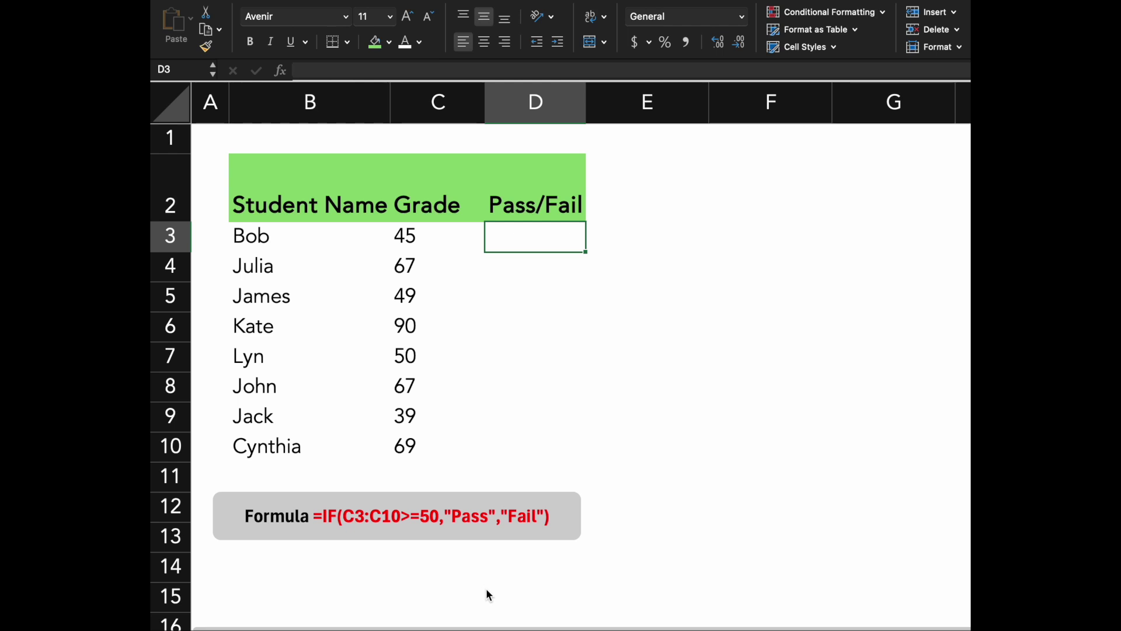
Enter =IF(C3:C10>=50,"Pass","Fail") in D3 so D3:D10 shows Pass or Fail for each student
type("=ig")
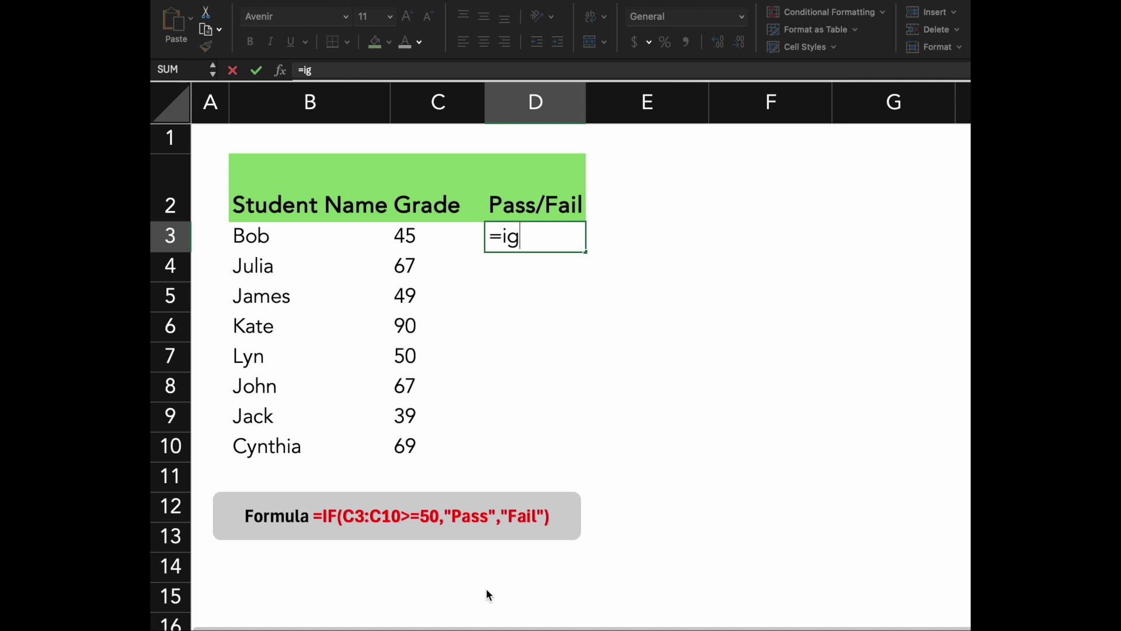
key("BackSpace")
type("f")
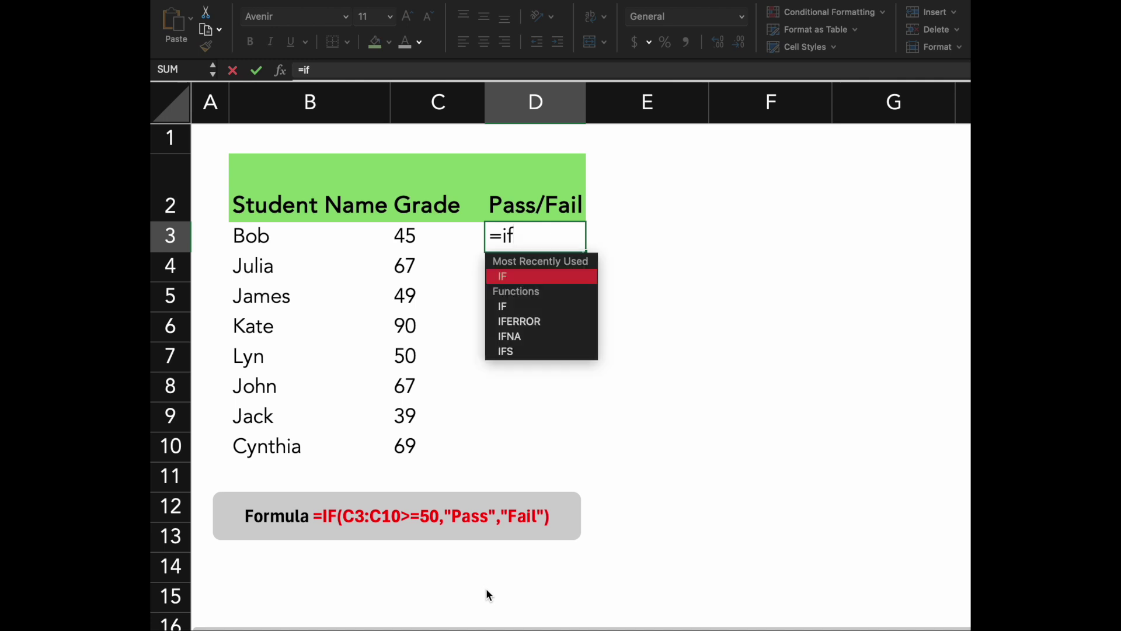
key("Tab")
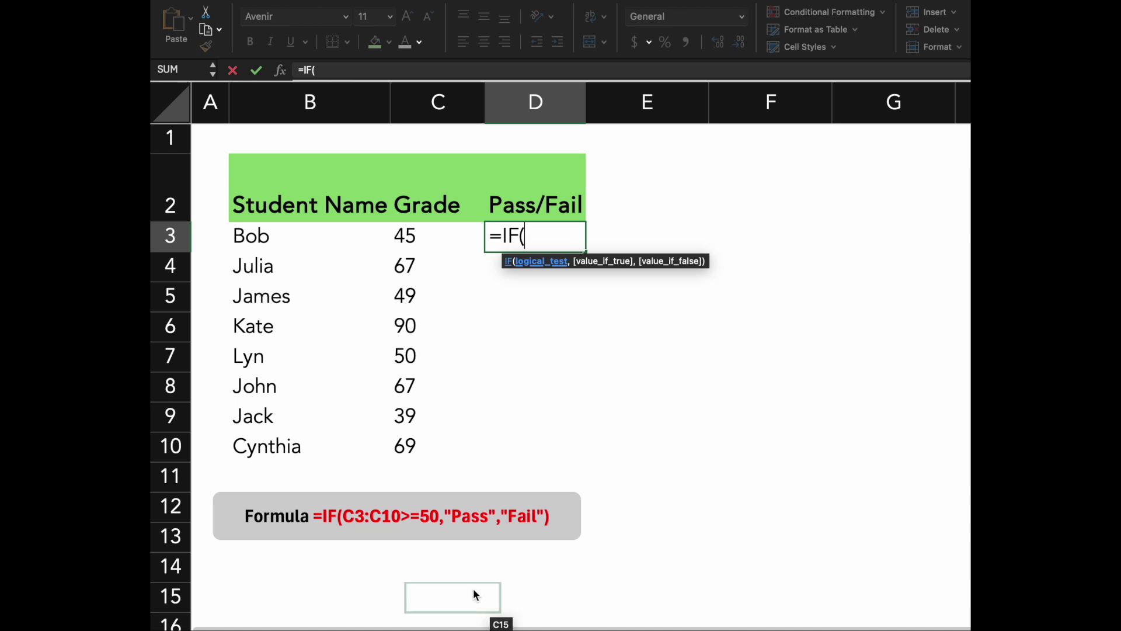
left_click_drag(403, 240, 403, 444)
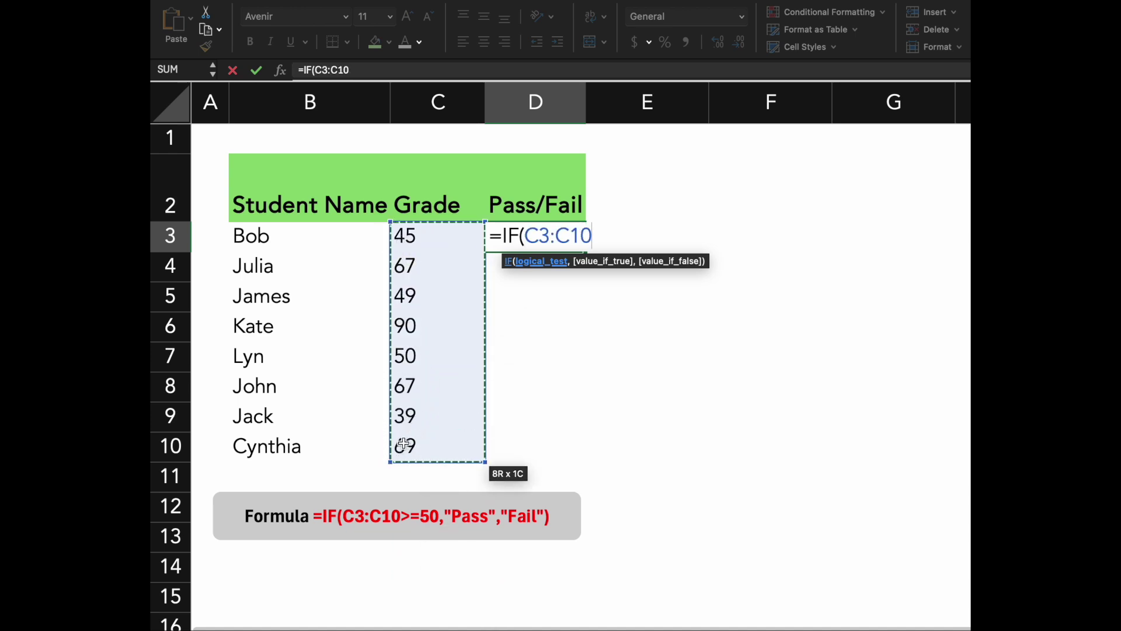
type(">")
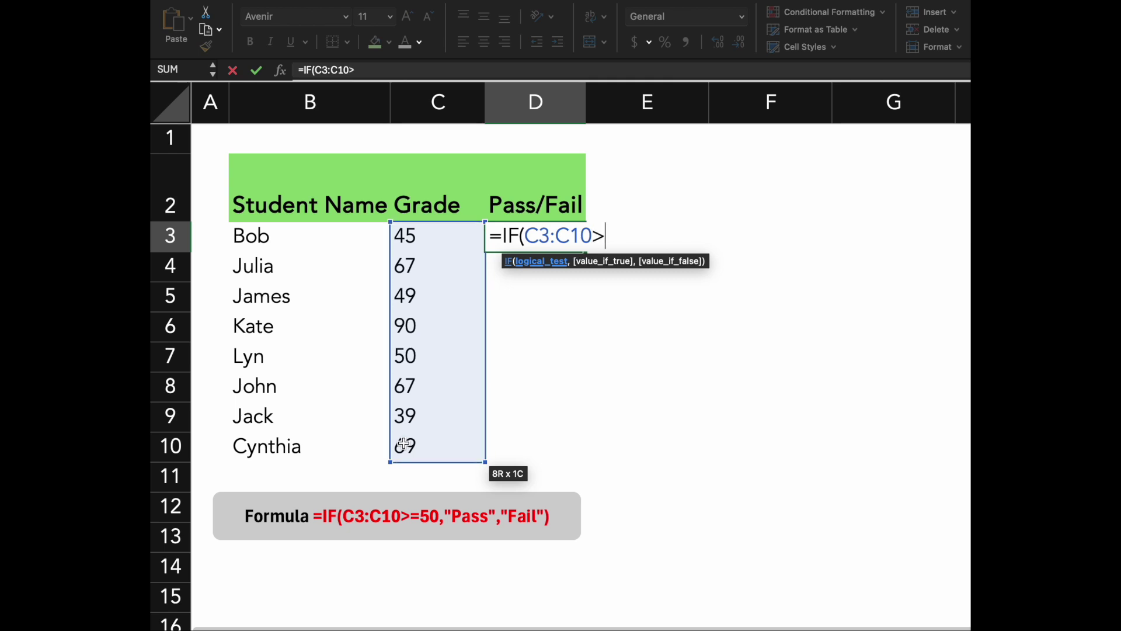
type("=50,")
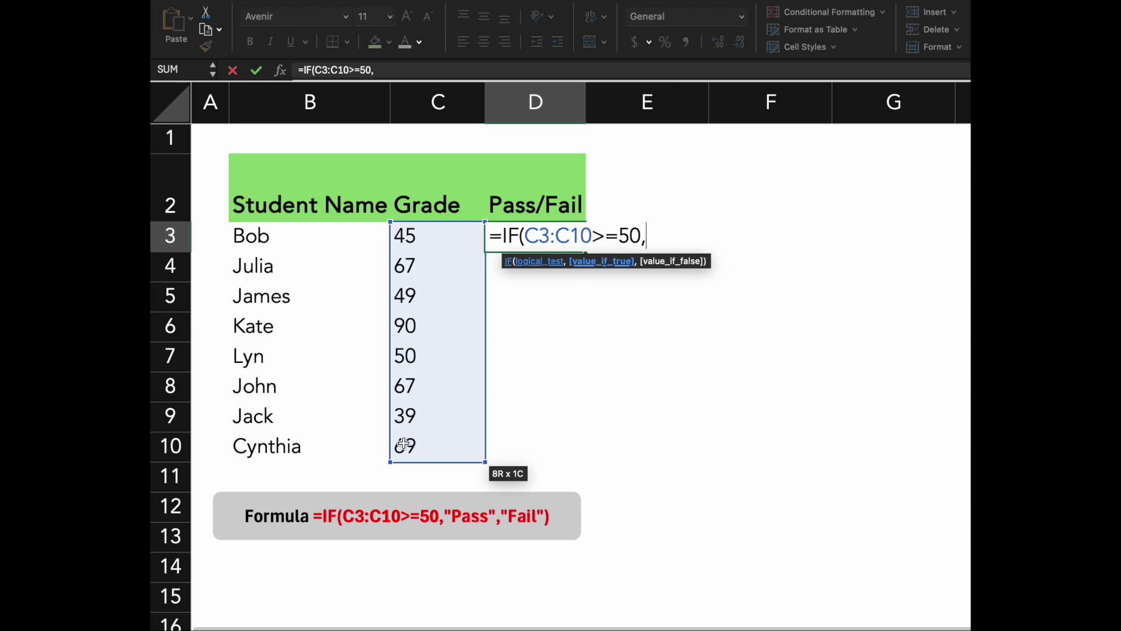
type("\"Pass")
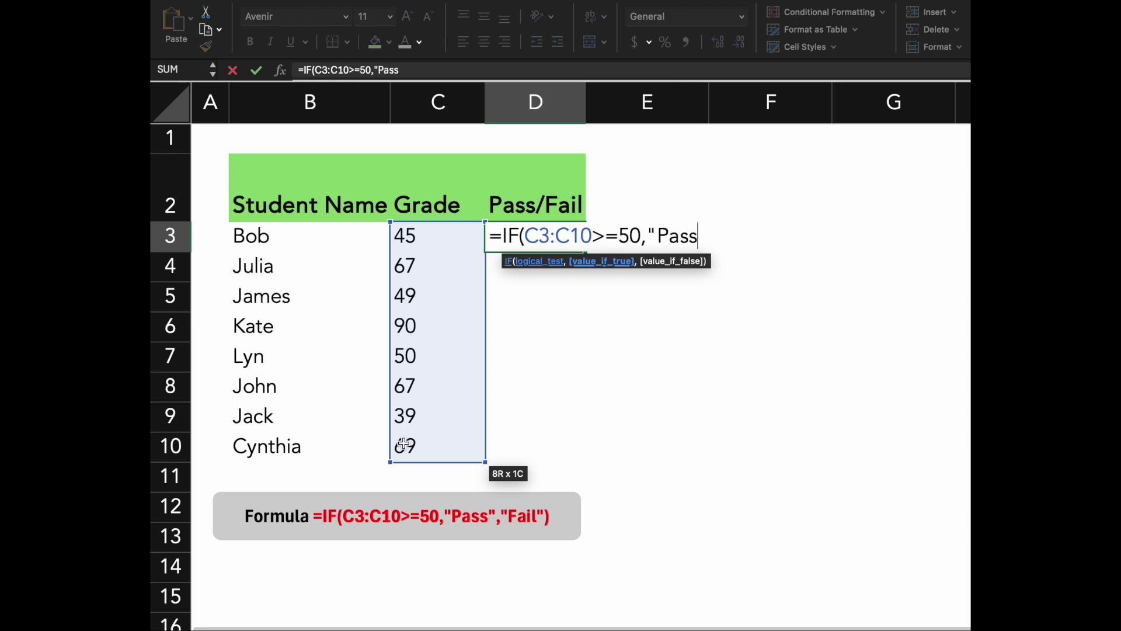
type("\",")
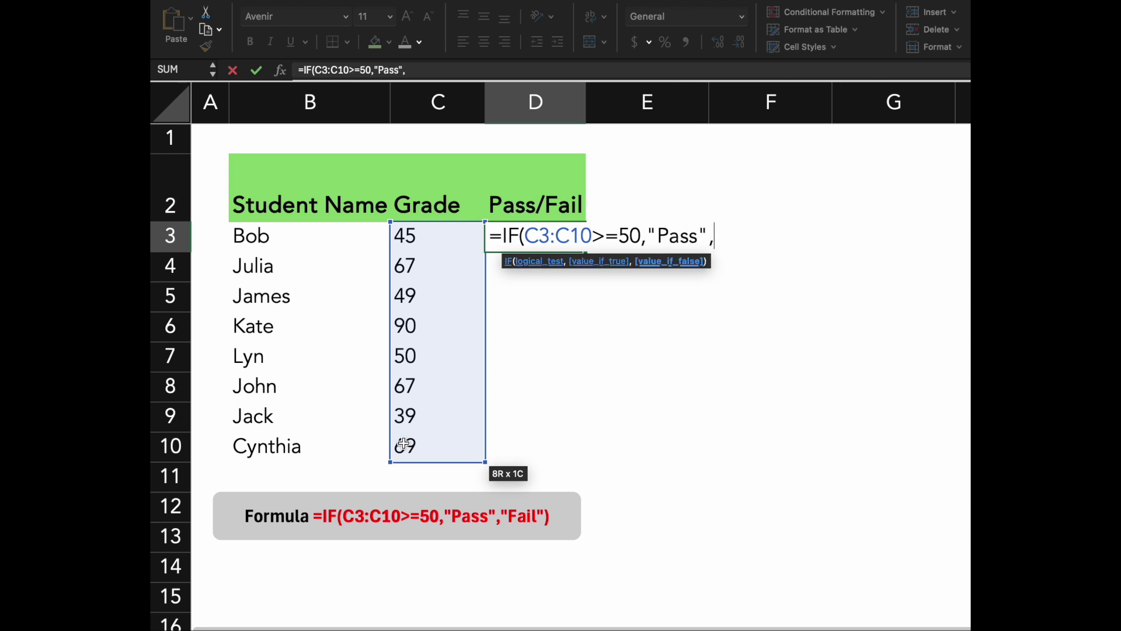
type("\"Fail\")")
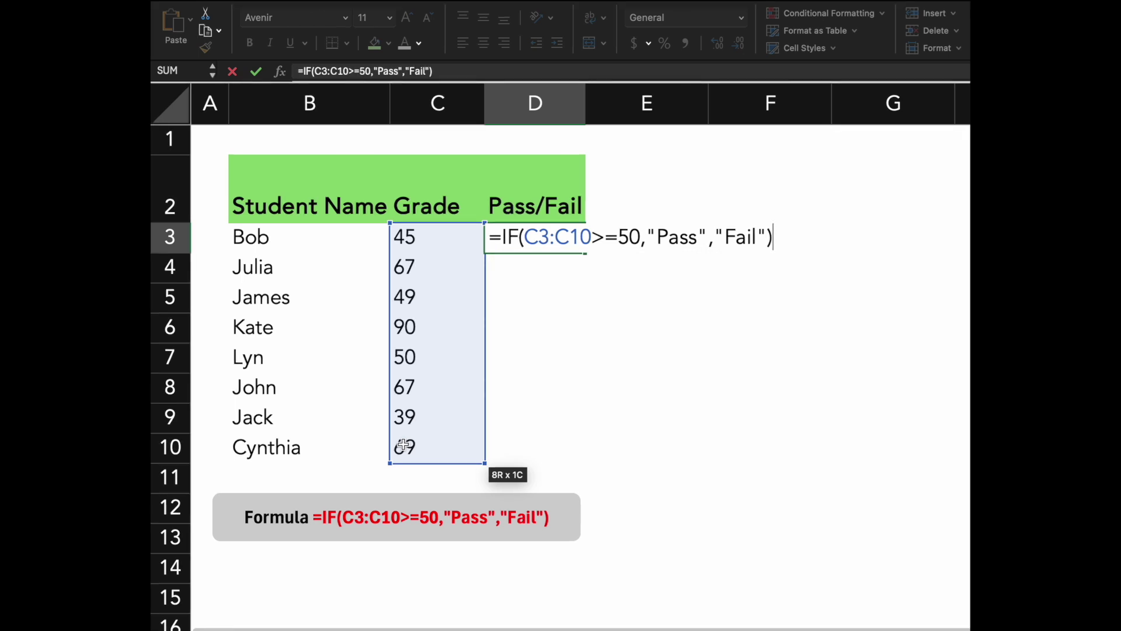
key("Return")
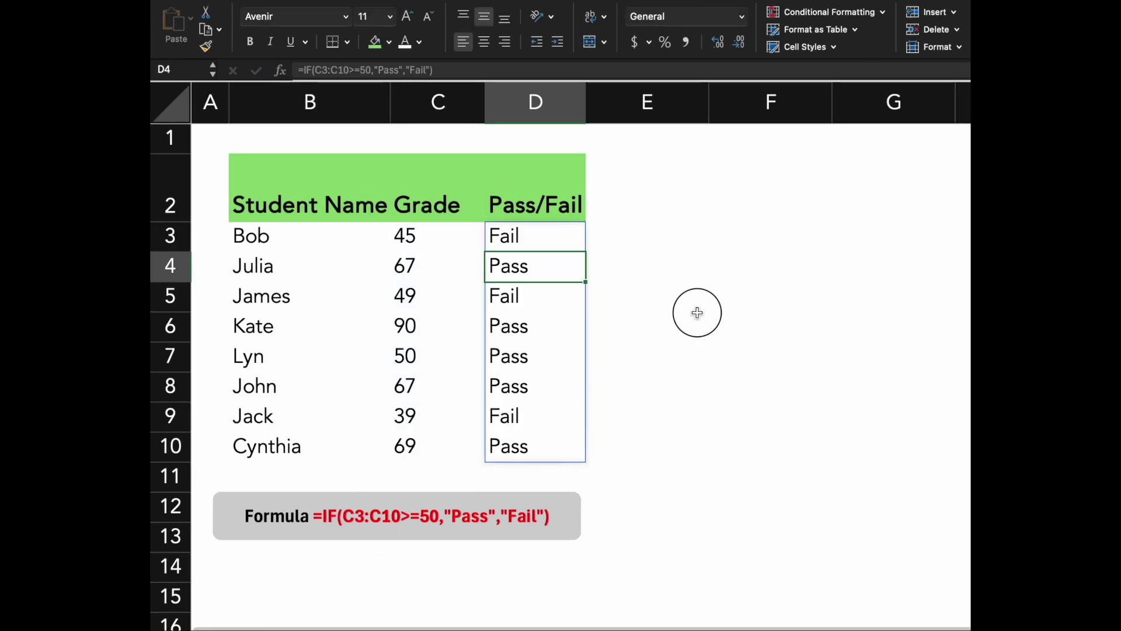
left_click(698, 314)
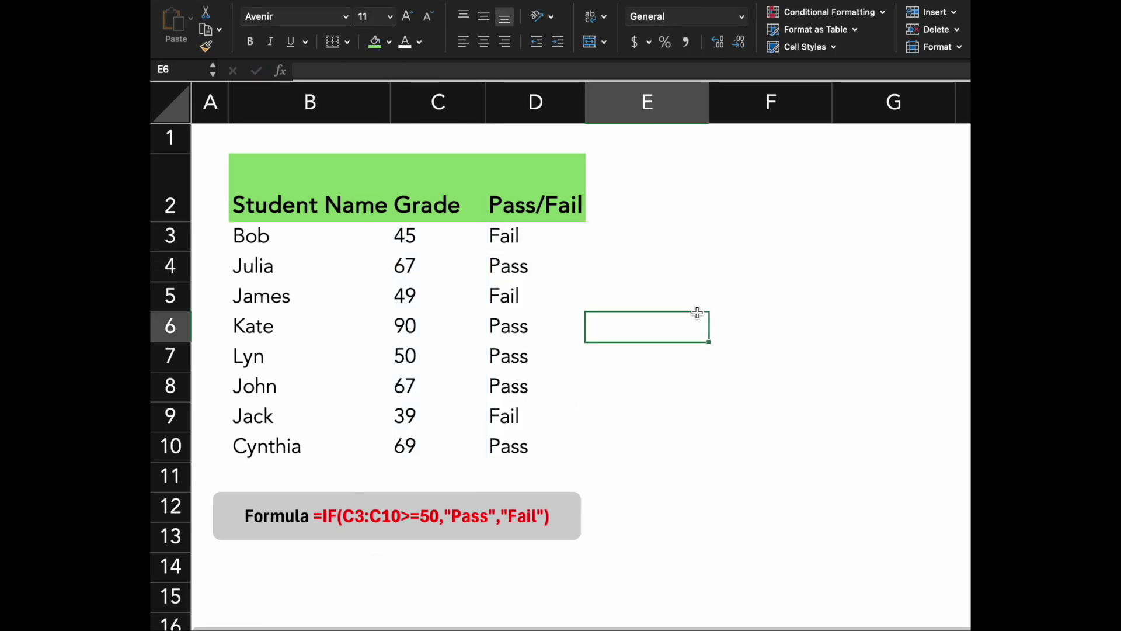
Add an Equal To 'Pass' rule on D3:D10 with a custom bold green font
left_click(567, 237)
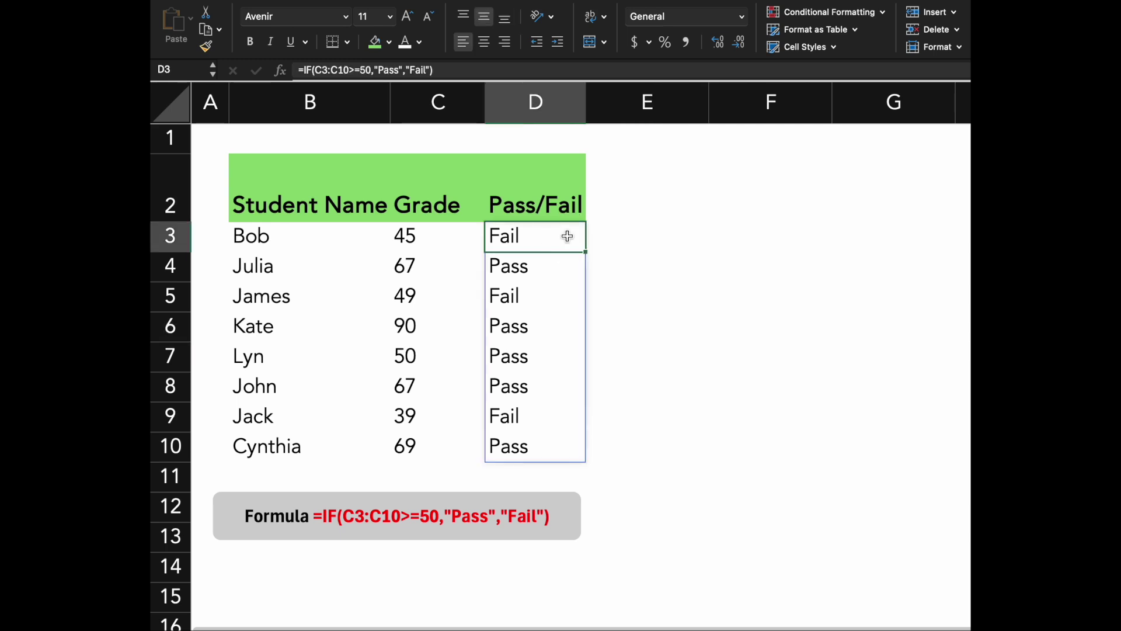
key("ctrl+shift+Down")
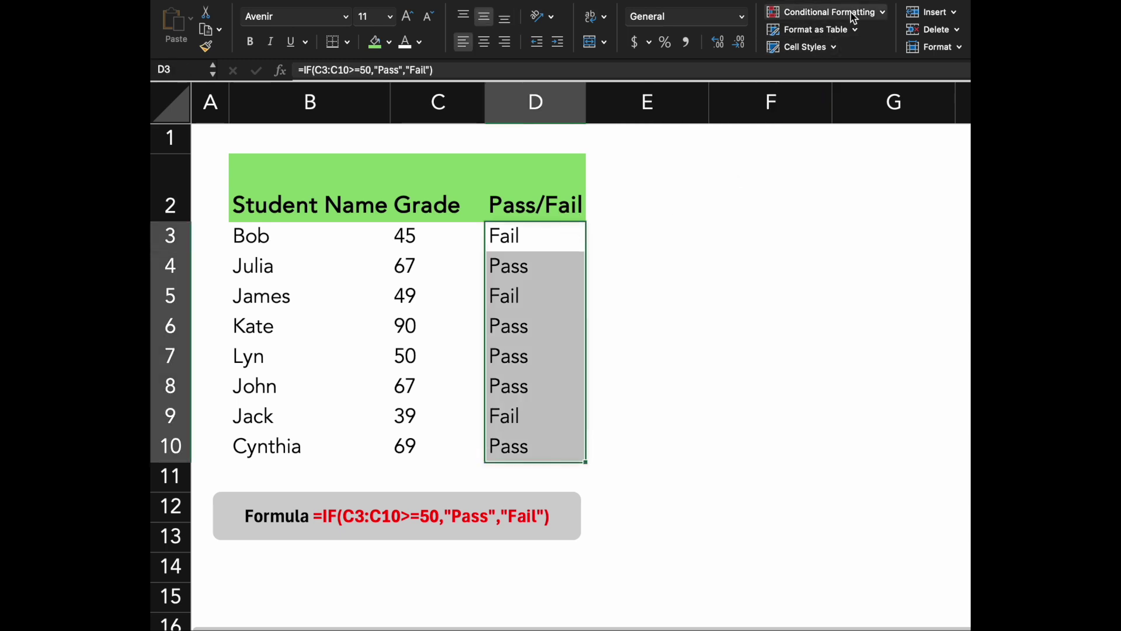
left_click(855, 17)
mouse_move(855, 30)
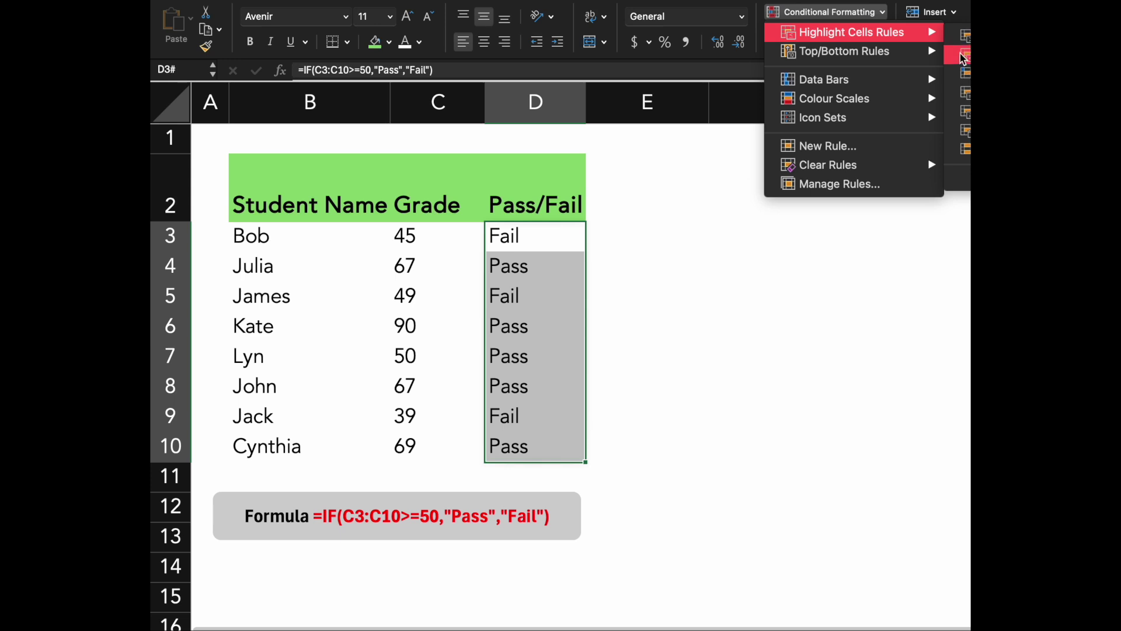
left_click(967, 96)
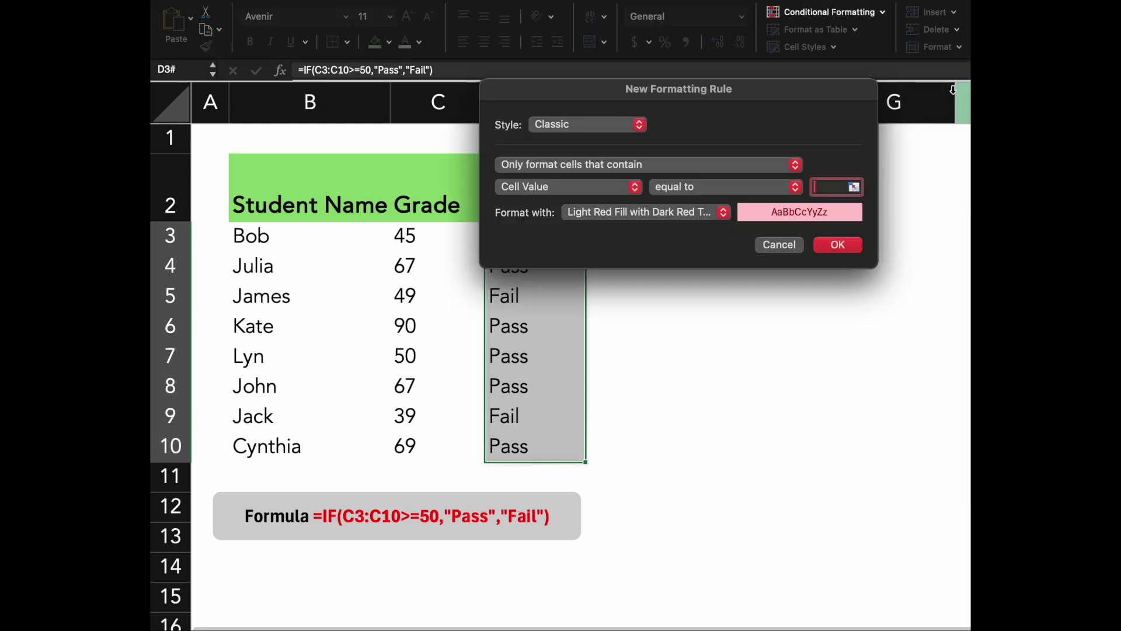
type("Pass")
left_click(724, 214)
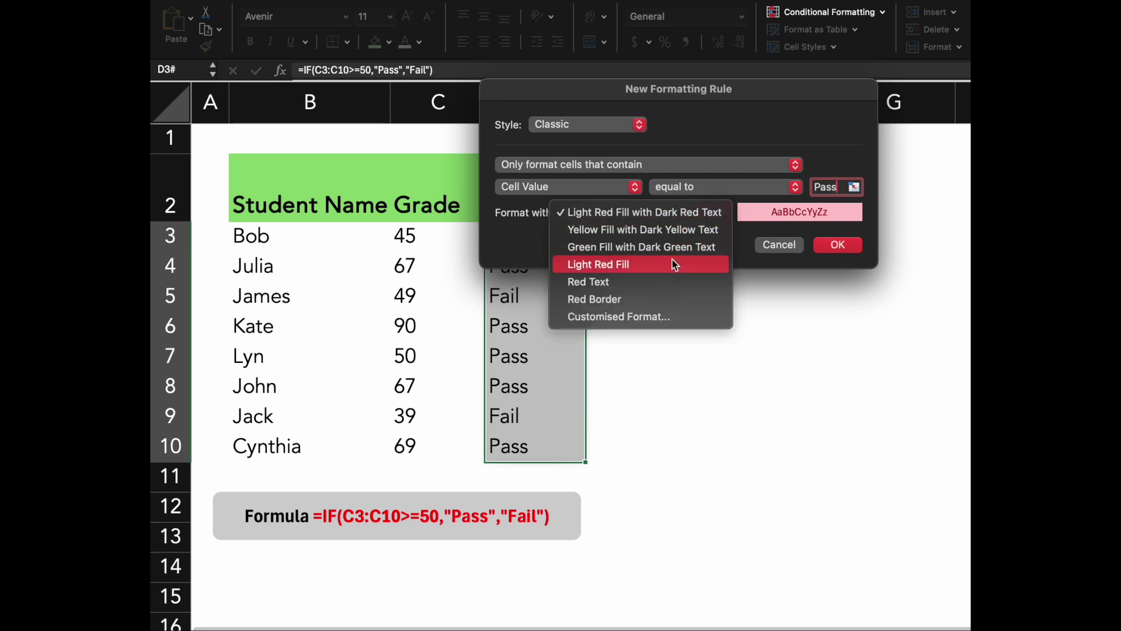
left_click(652, 317)
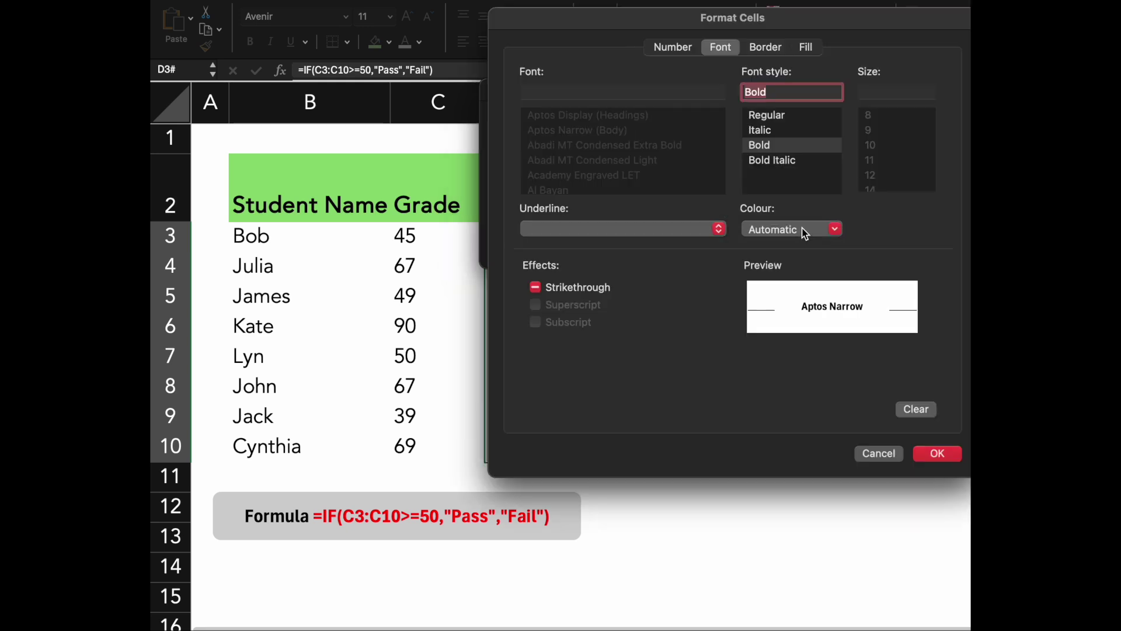
left_click(804, 229)
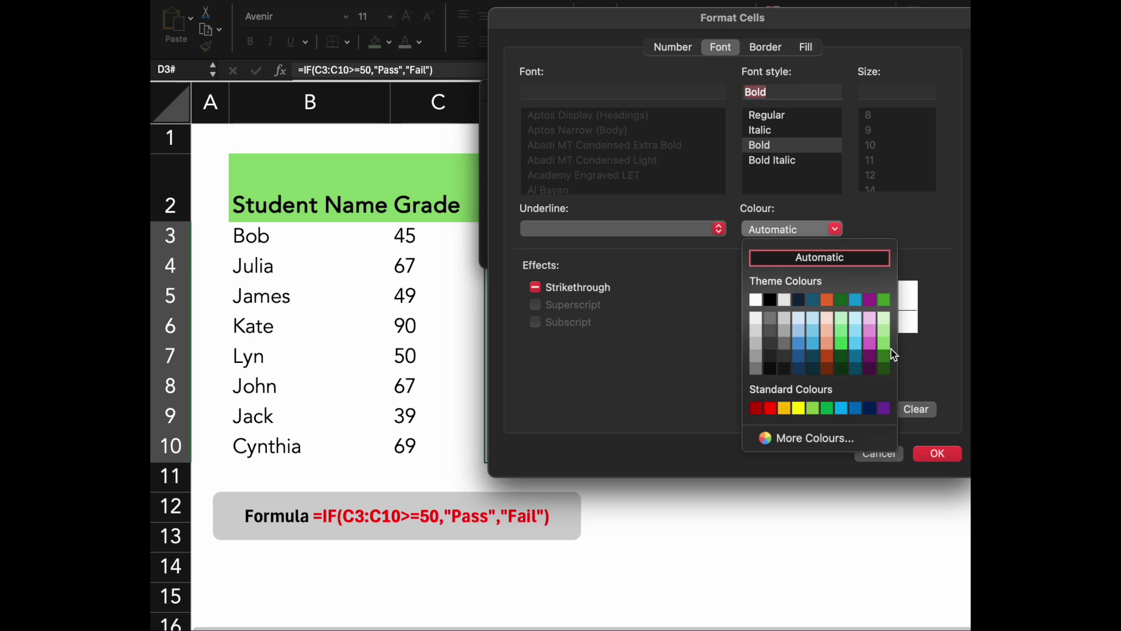
left_click(884, 299)
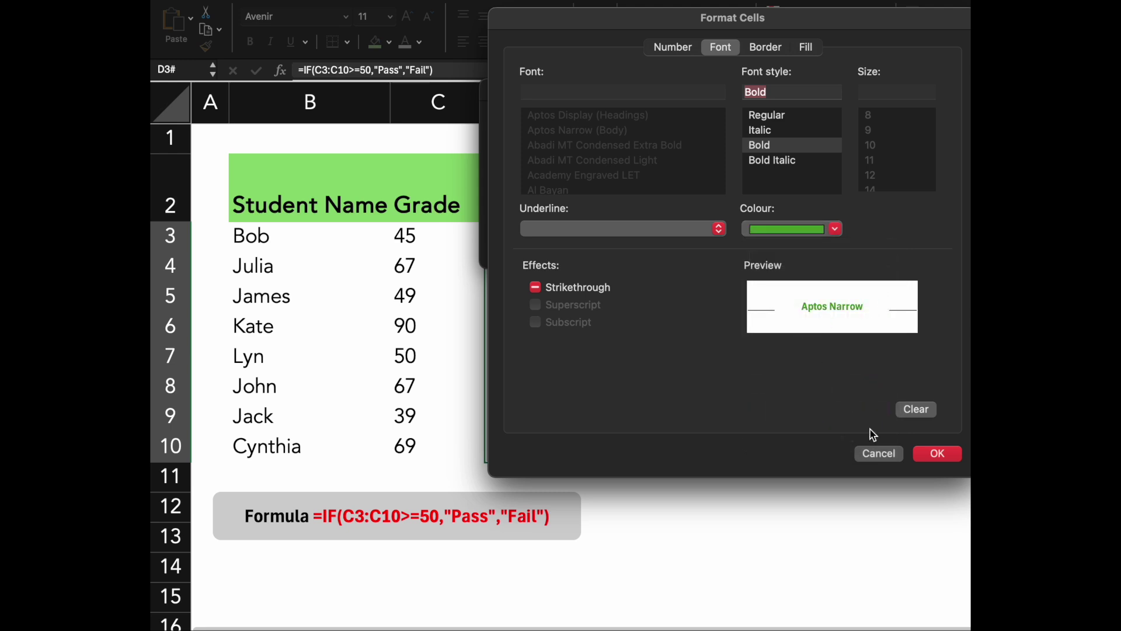
left_click(934, 455)
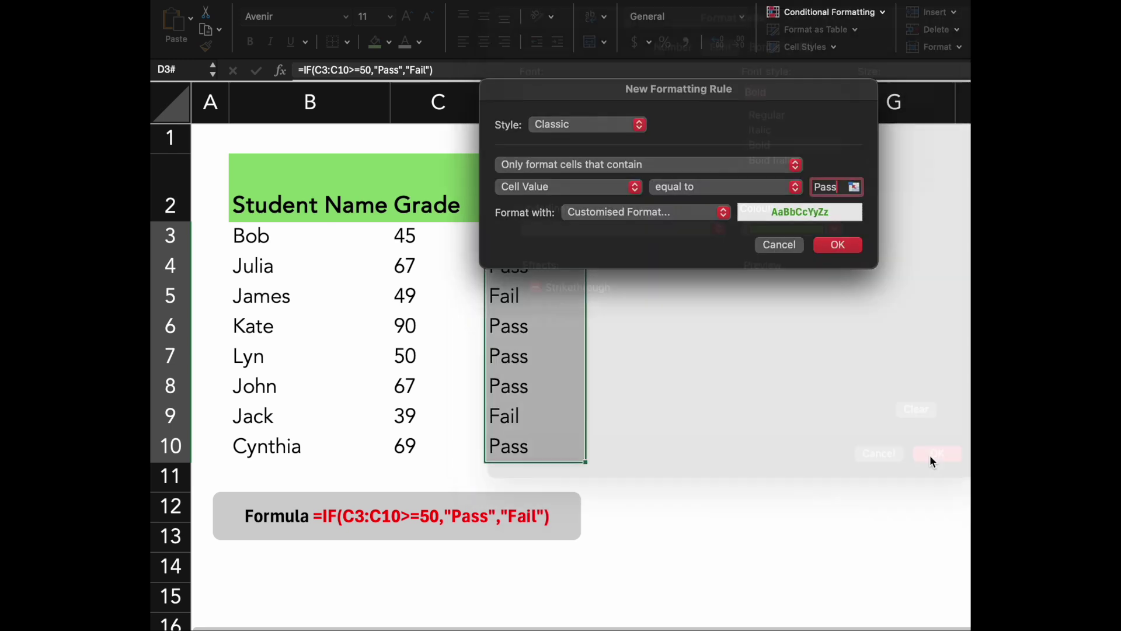
left_click(836, 245)
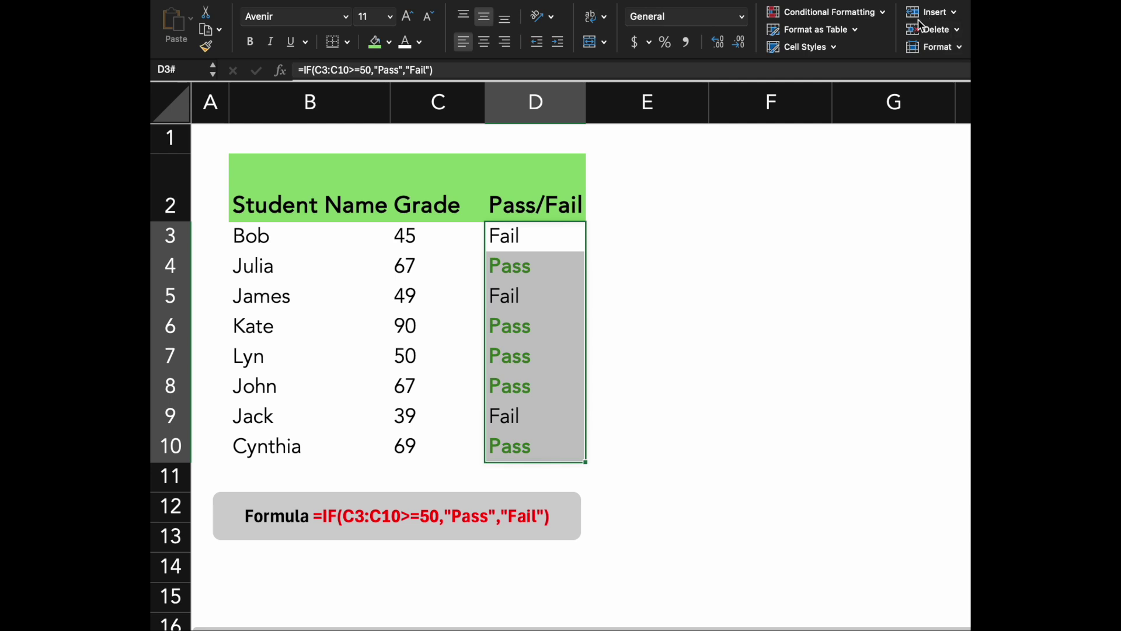
Add an Equal To 'Fail' rule on D3:D10 with a custom bold red font
left_click(882, 22)
mouse_move(846, 32)
left_click(958, 93)
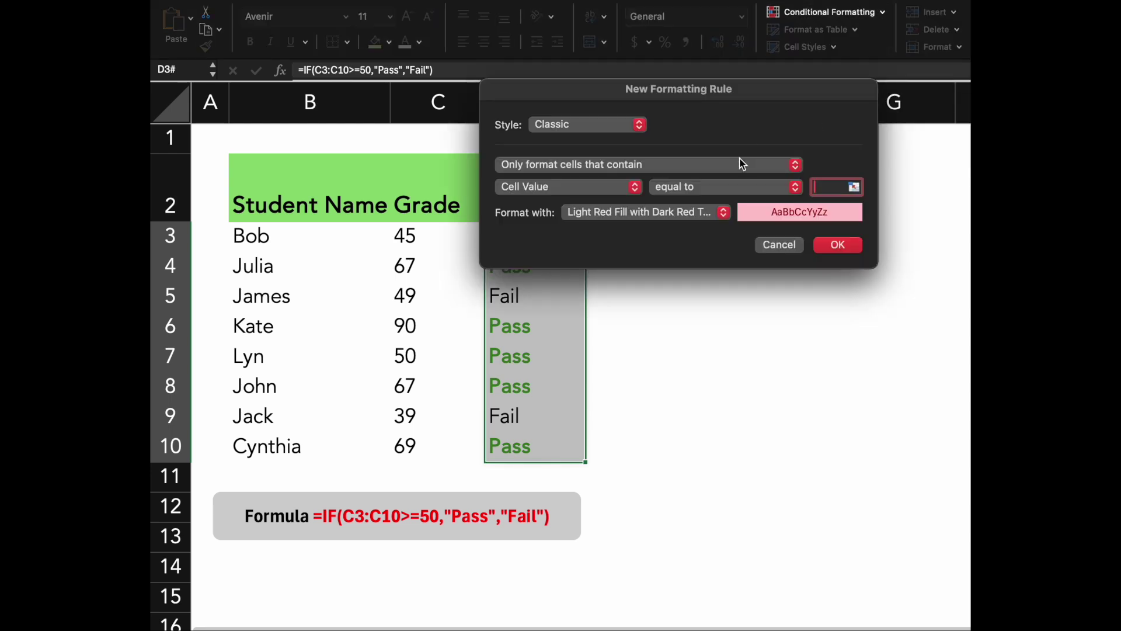
type("Fail")
left_click(722, 213)
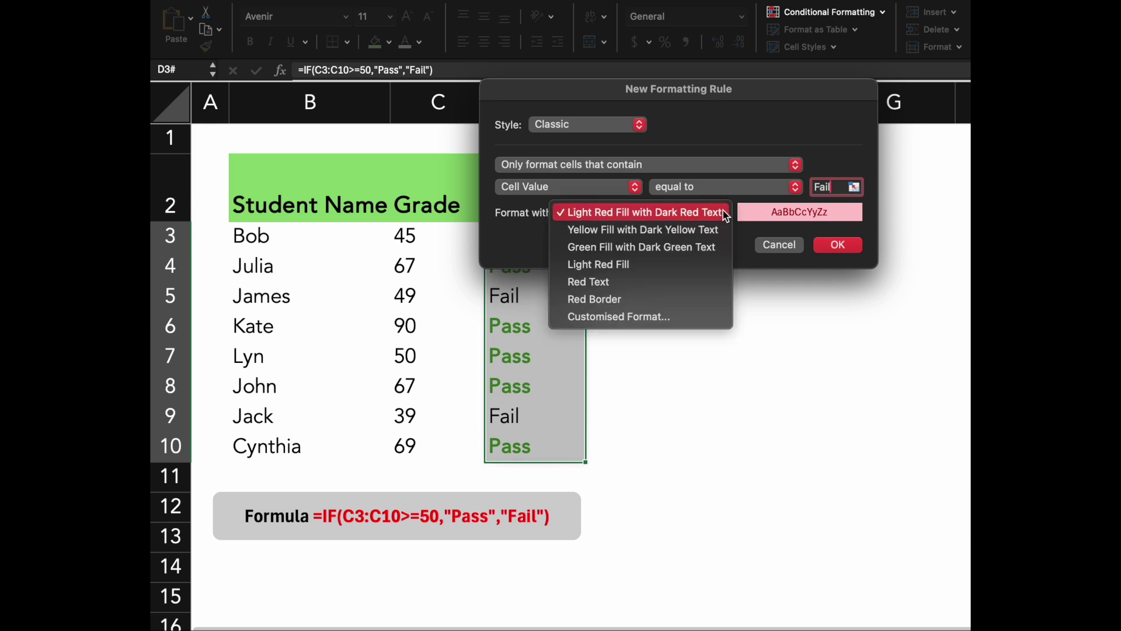
left_click(660, 316)
left_click(780, 230)
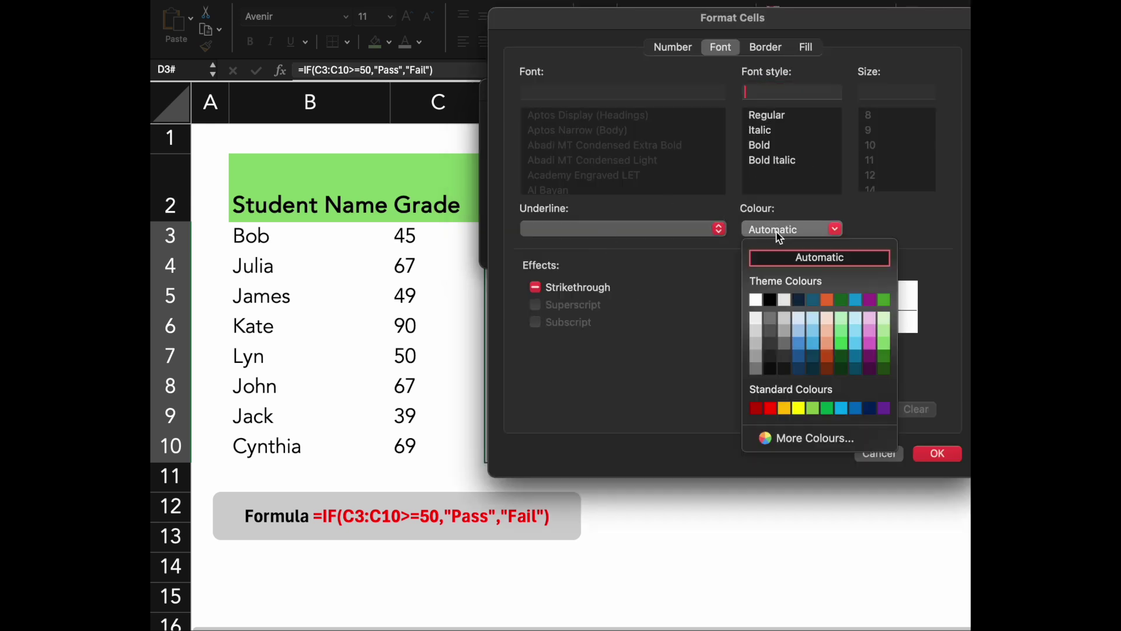
left_click(769, 407)
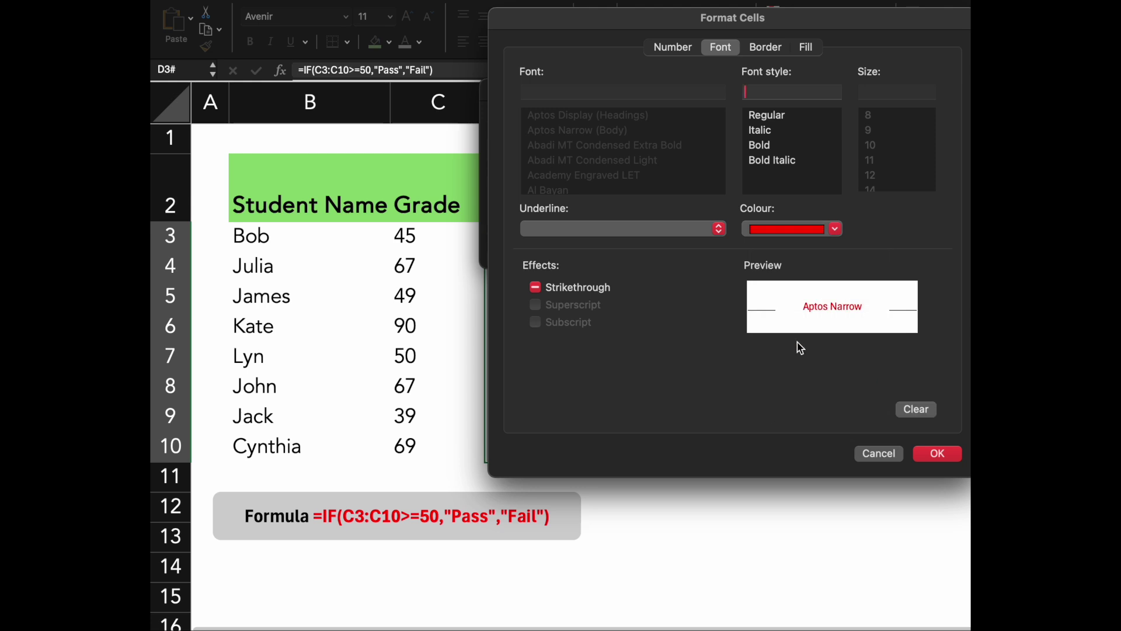
left_click(787, 144)
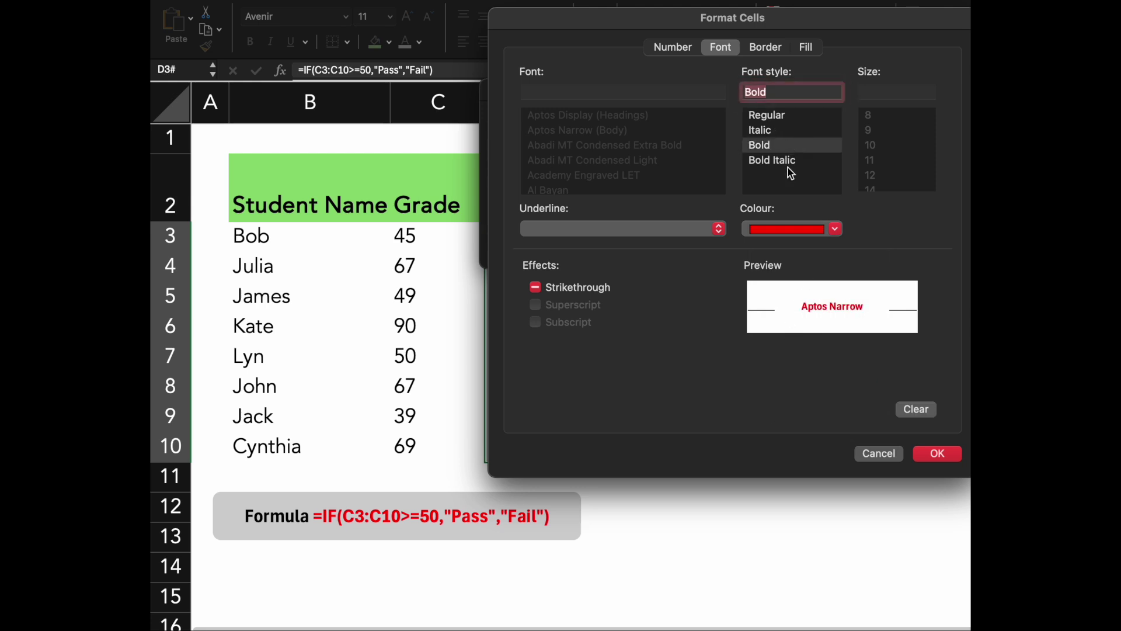
left_click(929, 455)
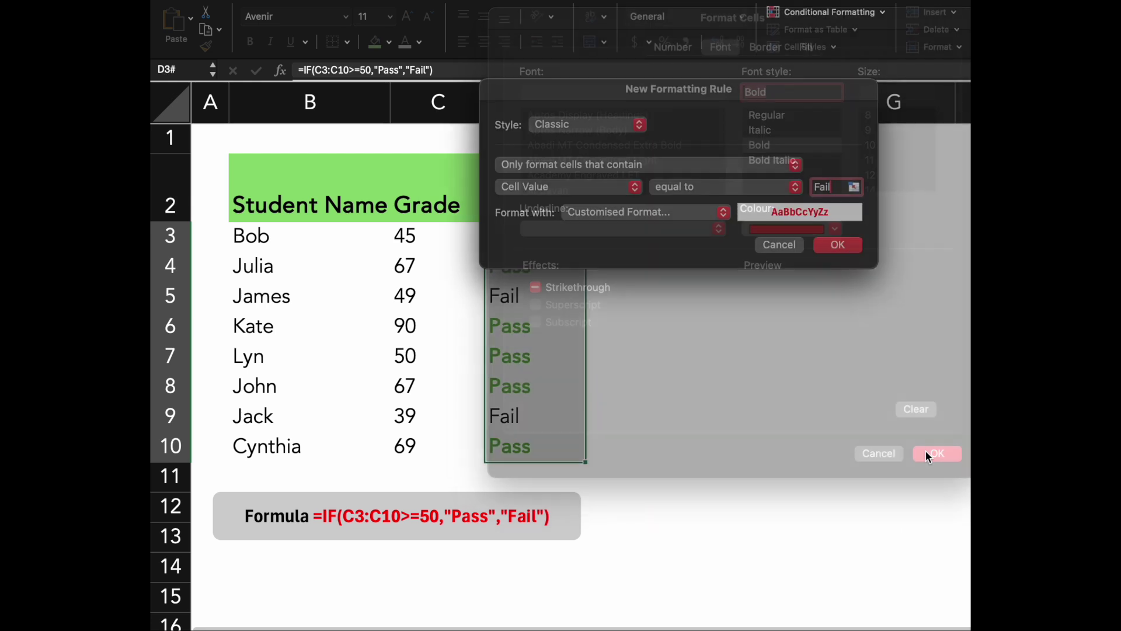
left_click(838, 244)
left_click(729, 326)
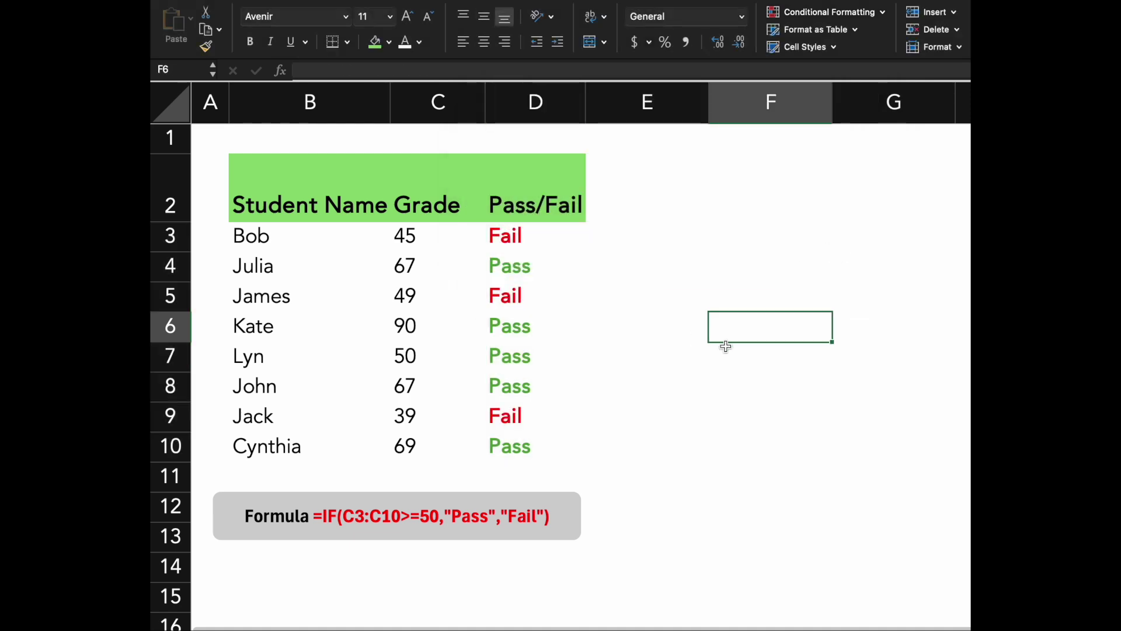
left_click(788, 418)
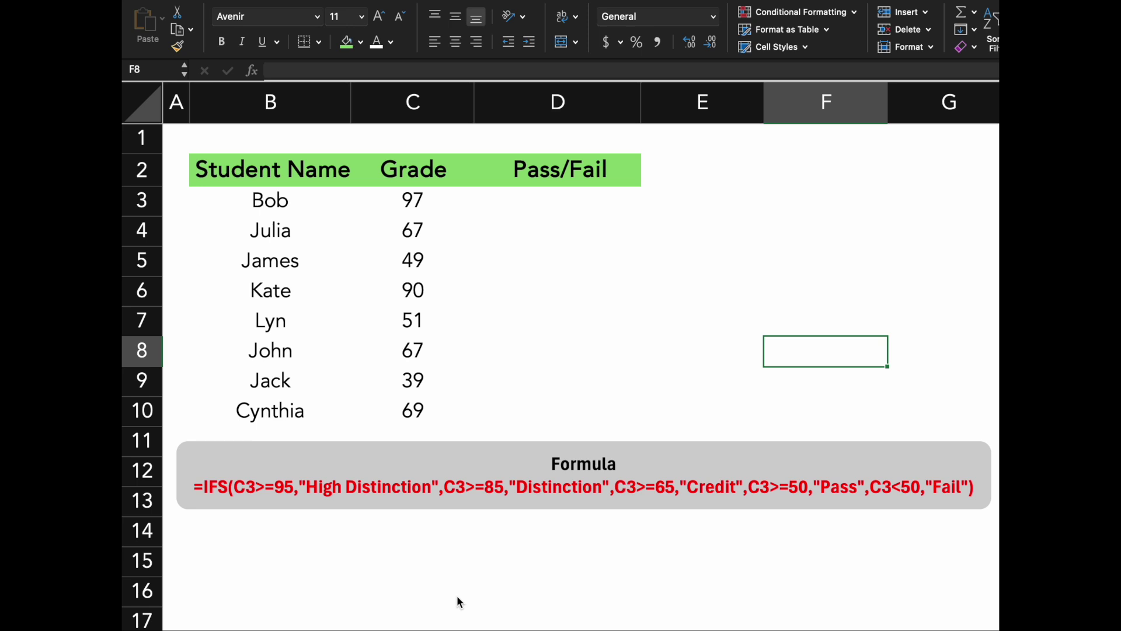
Begin an IFS formula in D3 with tiers C3>=95 for High Distinction and C3>=85 for Distinction
left_click(557, 201)
left_click(345, 66)
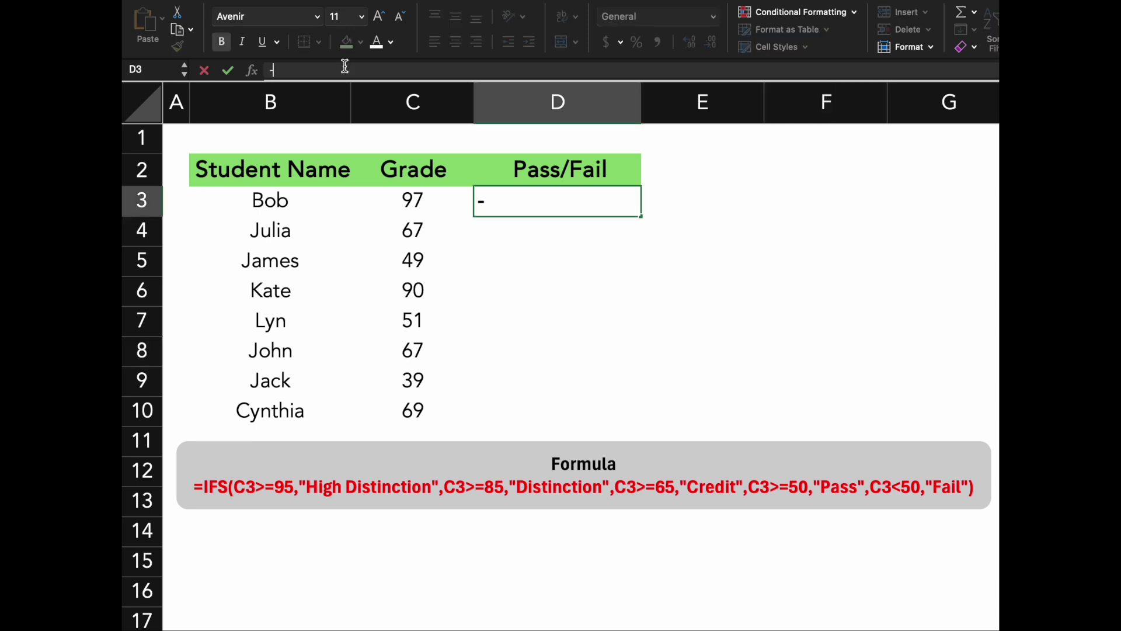
type("=ifs")
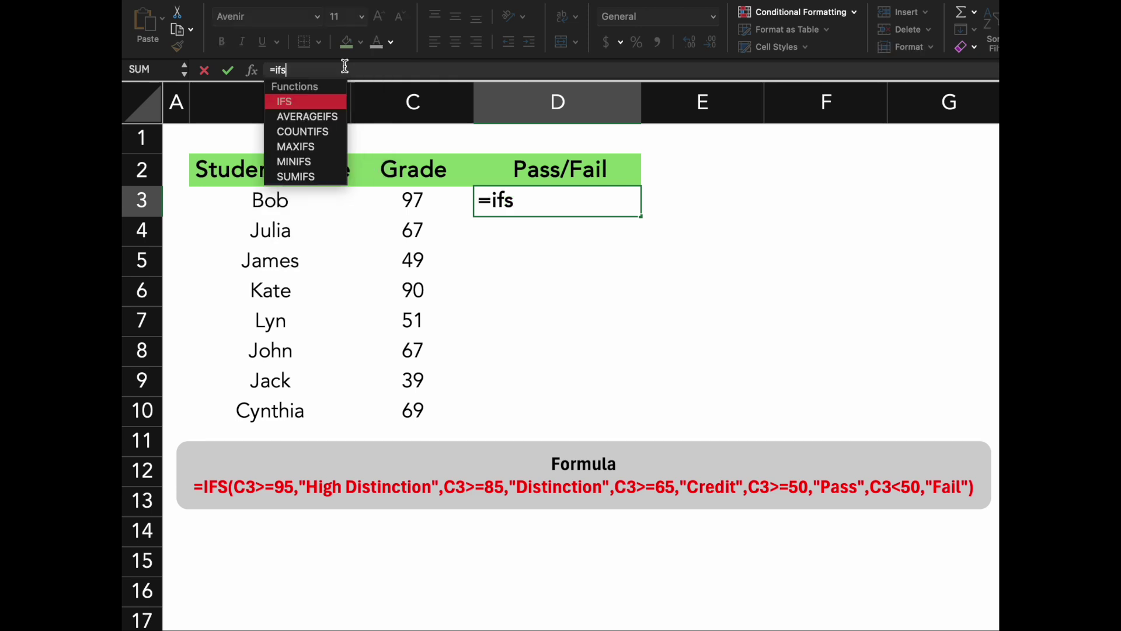
key("Tab")
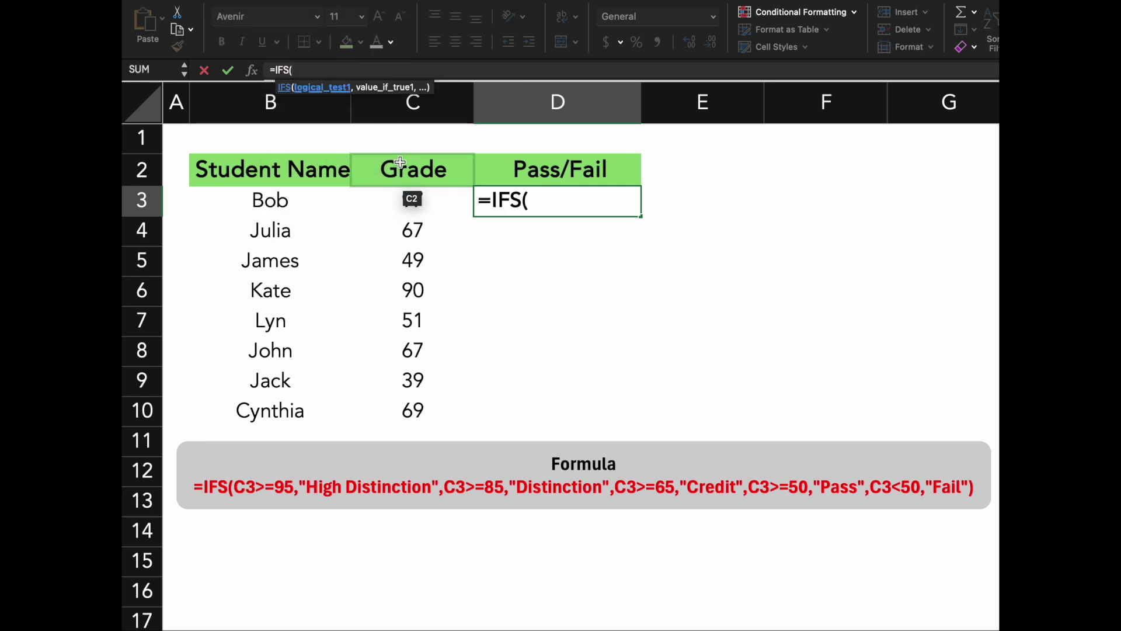
left_click(398, 197)
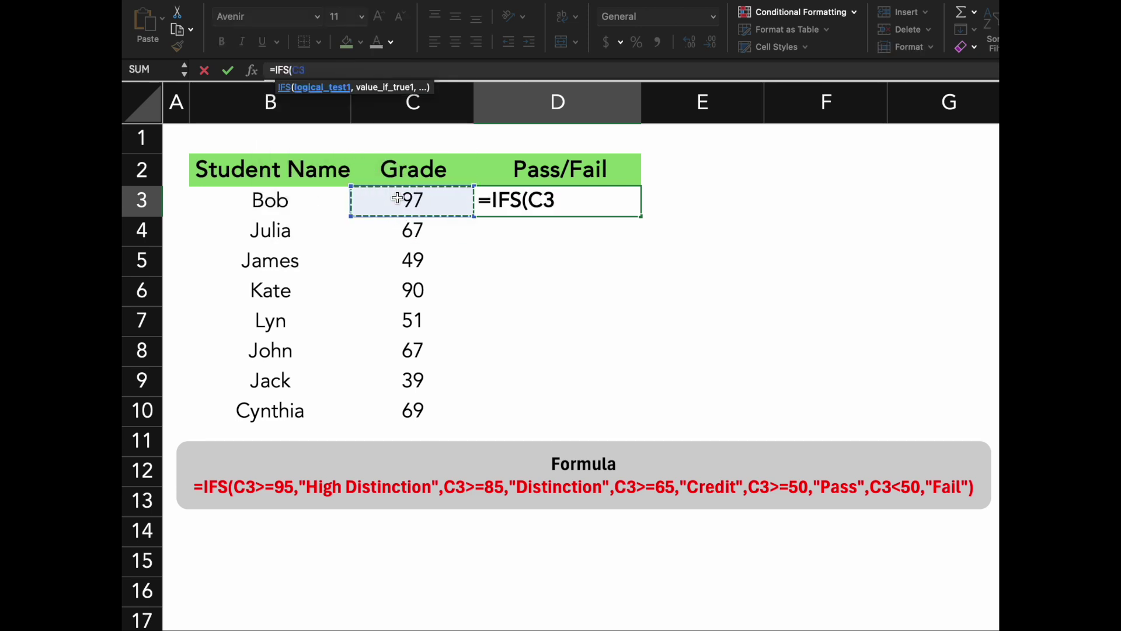
type(">=")
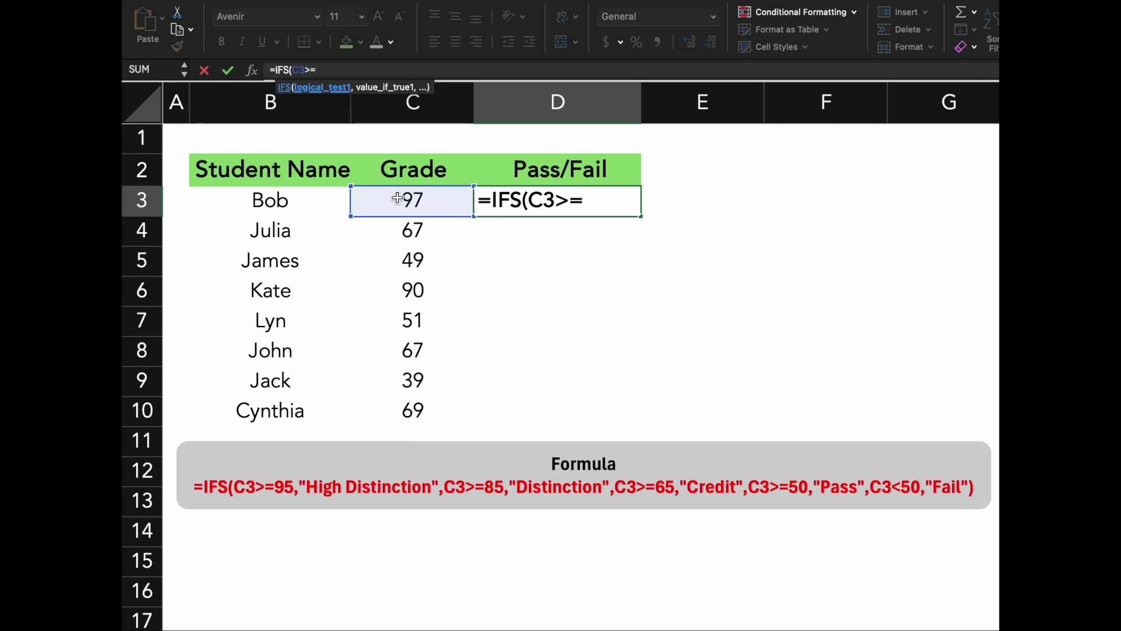
type("95,\"")
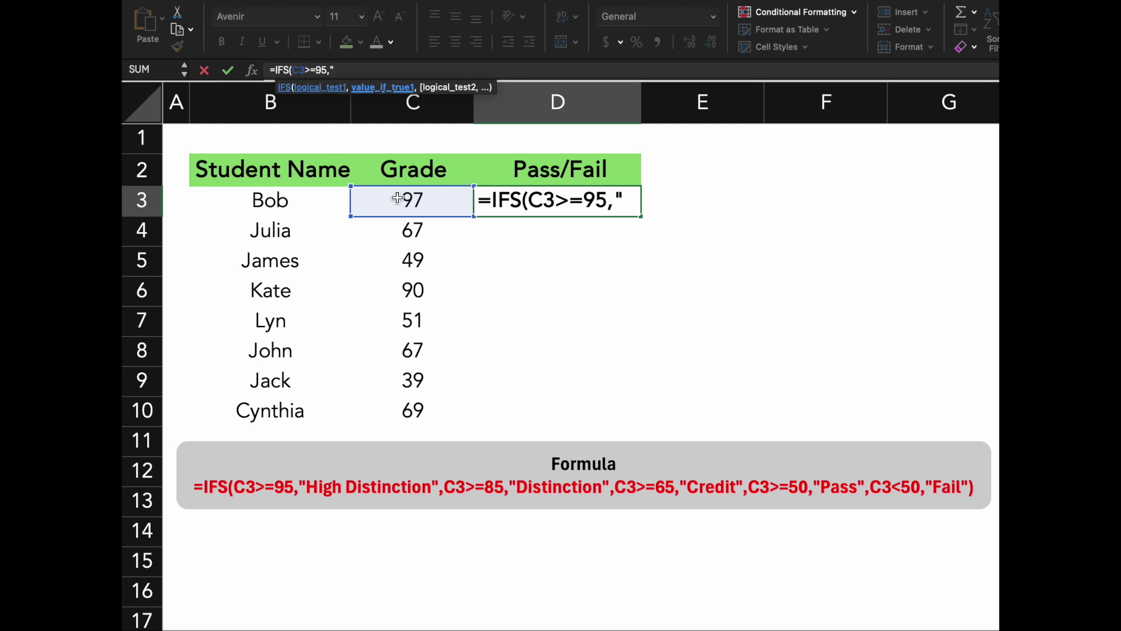
type("High")
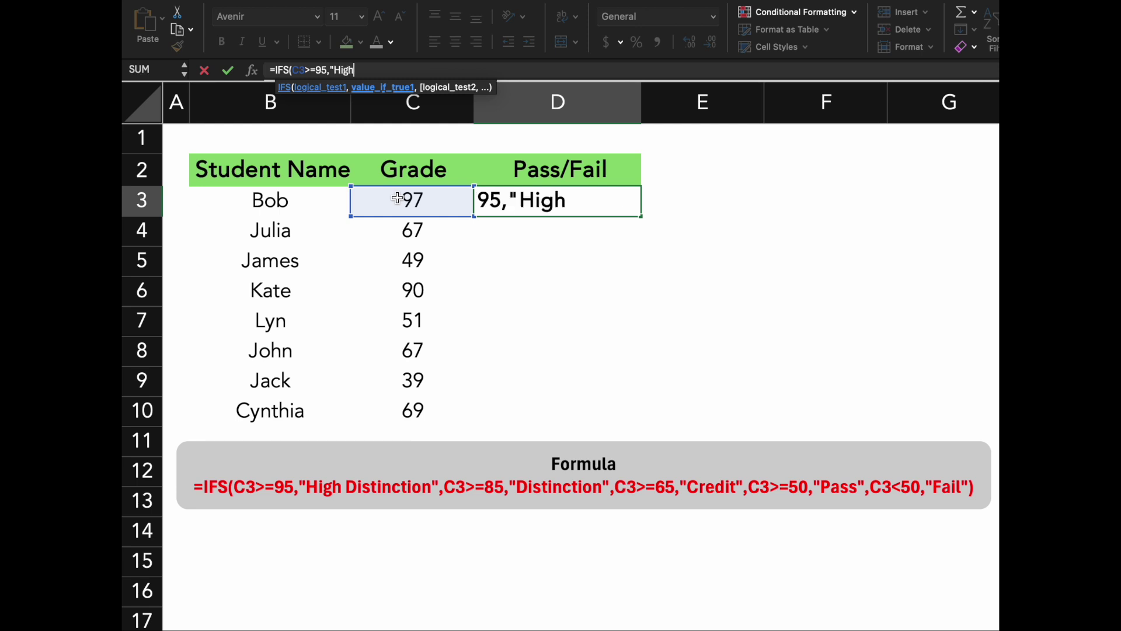
type(" Distinction")
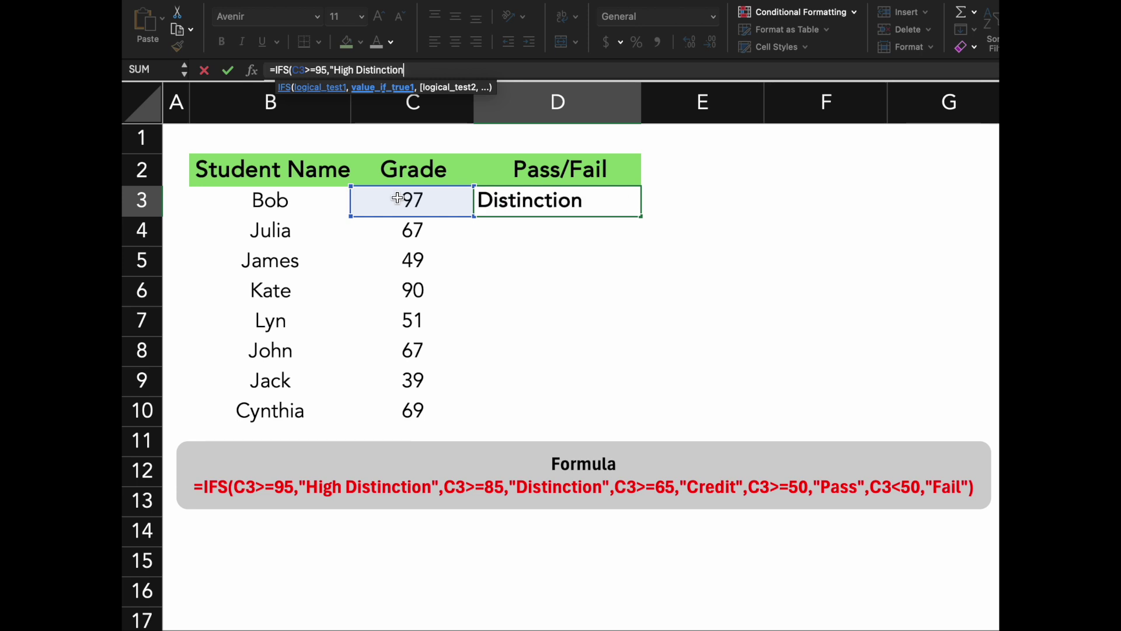
type("\",")
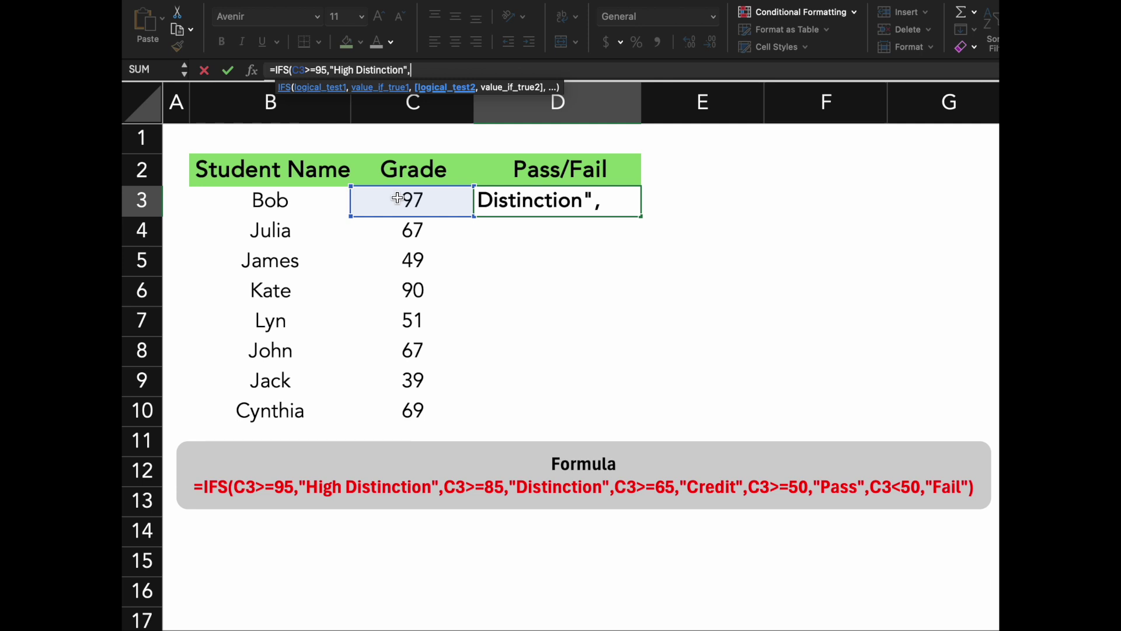
left_click(398, 199)
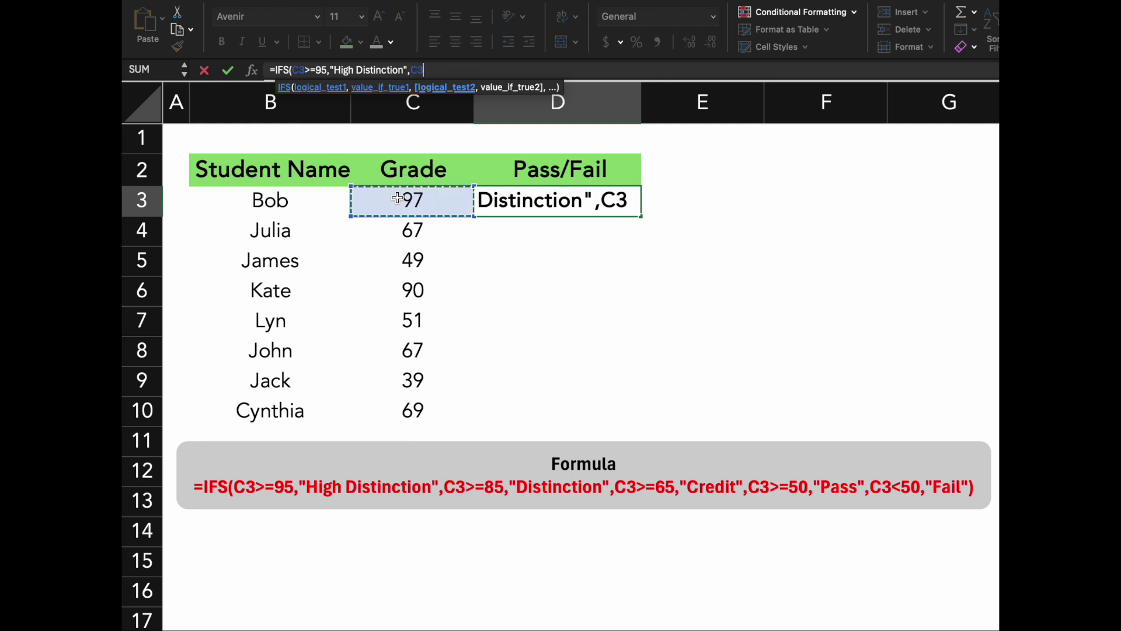
type(">=85")
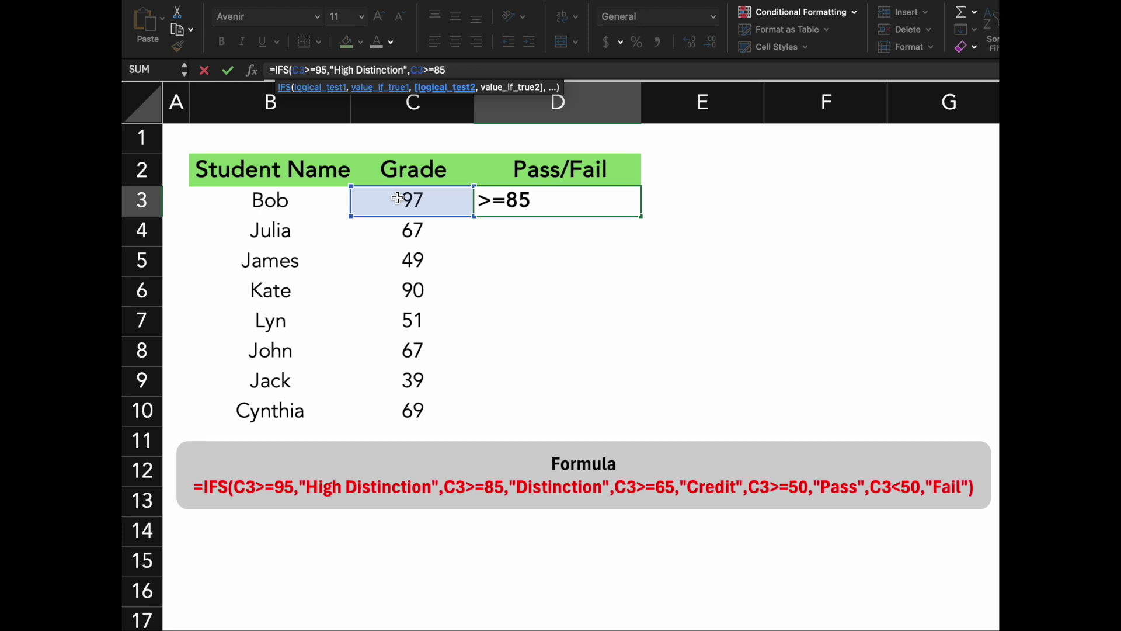
type(",\"D")
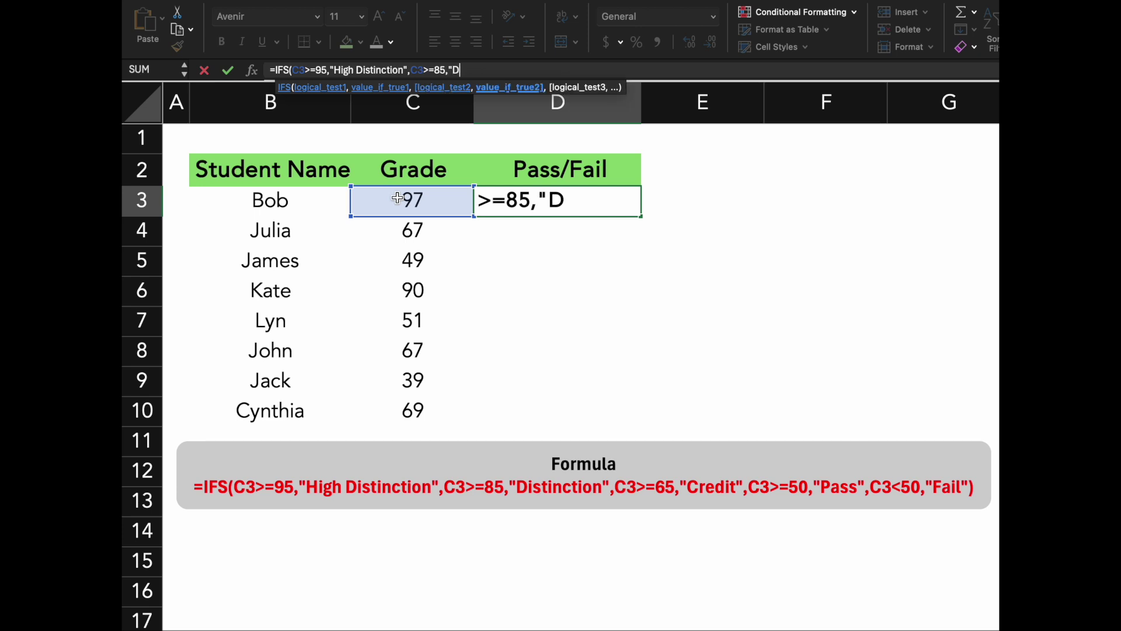
type("istinction")
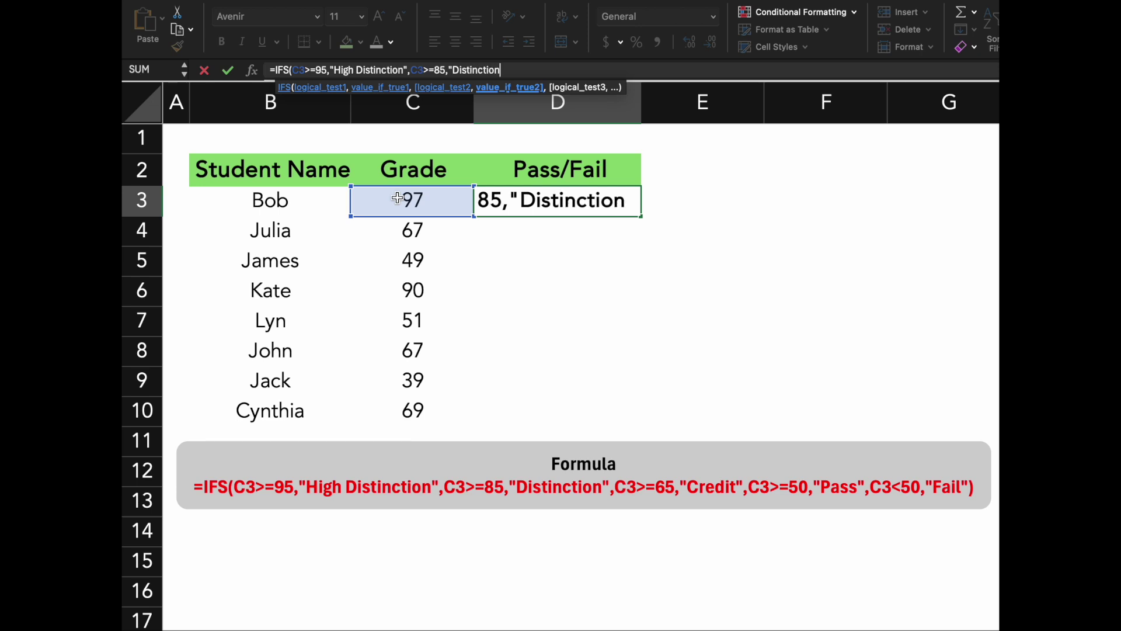
type("\",")
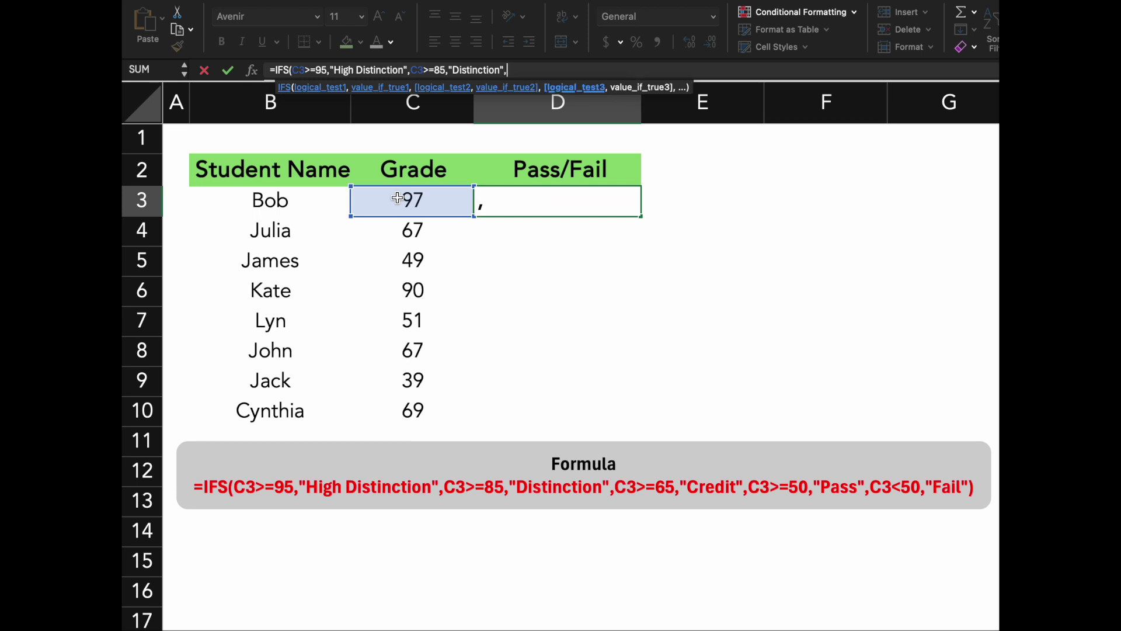
Complete the IFS with Credit at 65, Pass at 50 and Fail below 50, then commit it
left_click(398, 198)
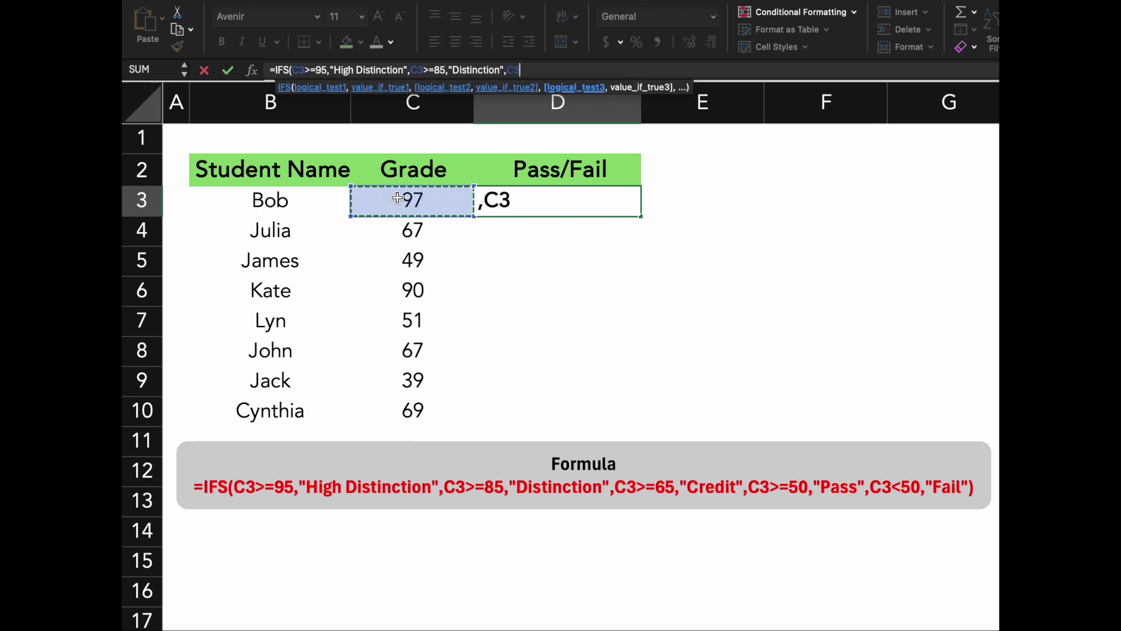
type(">=")
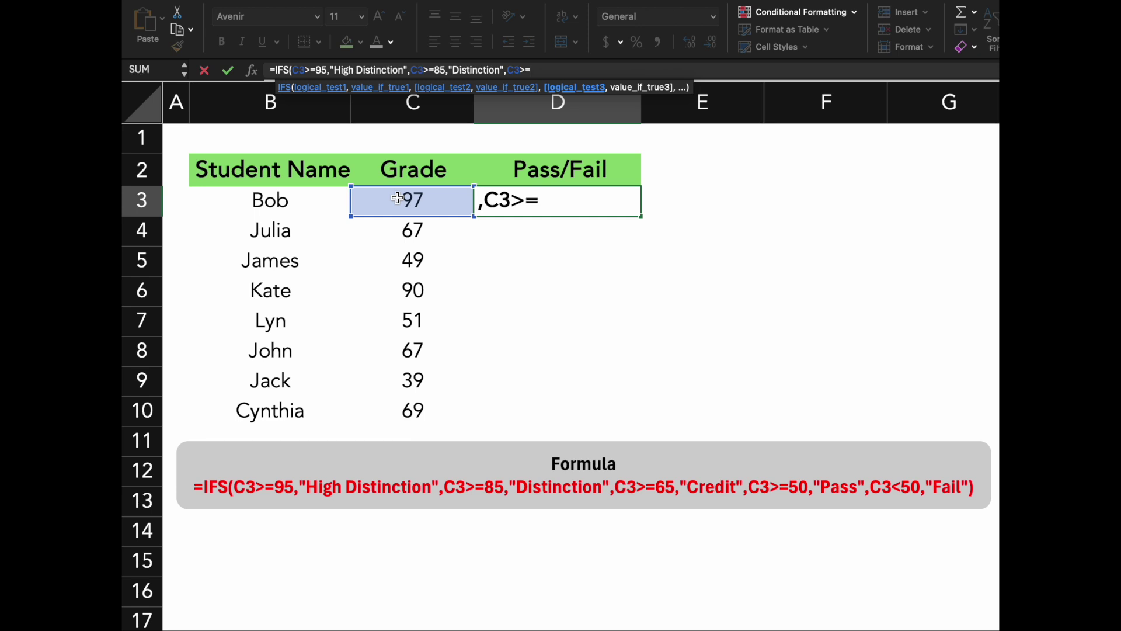
type("65,")
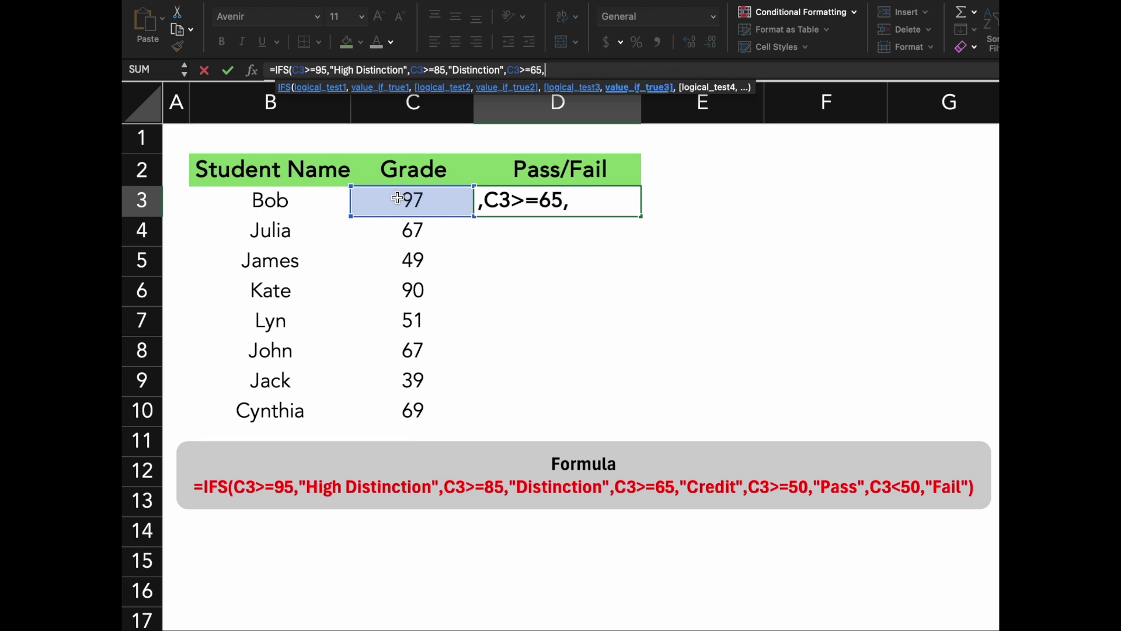
type("\"C")
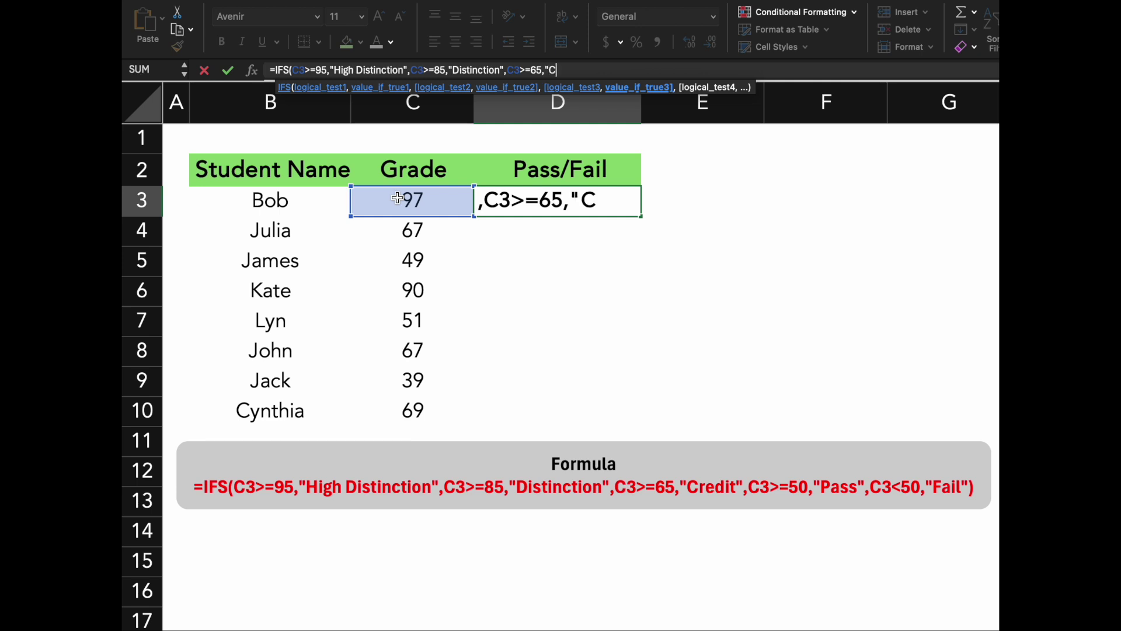
type("redit'")
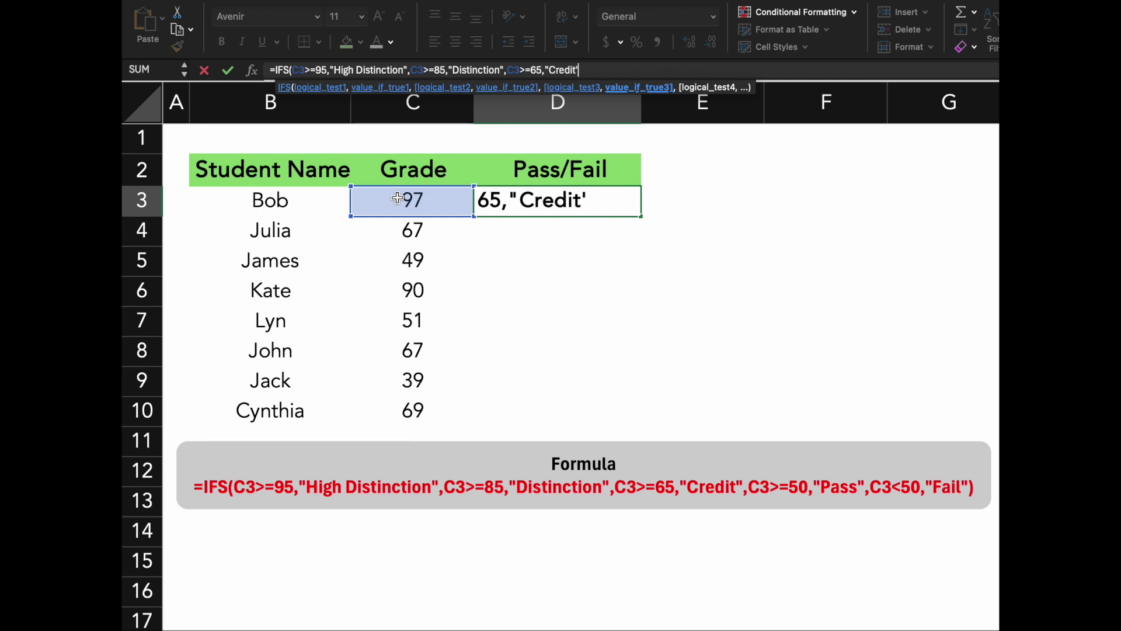
type(",")
left_click(398, 198)
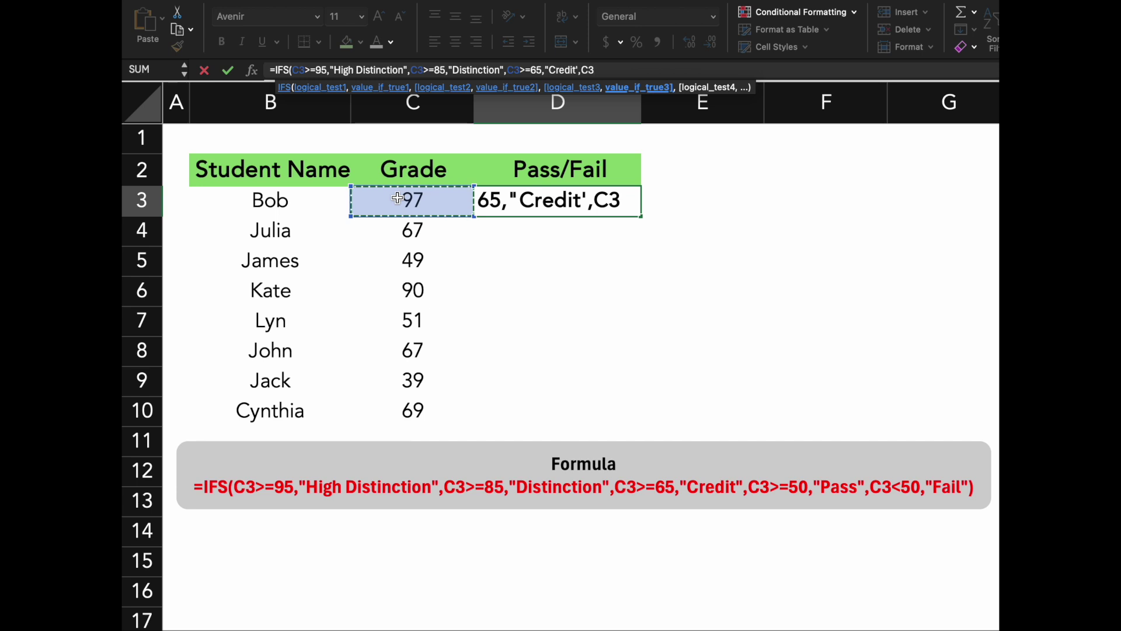
type(">=")
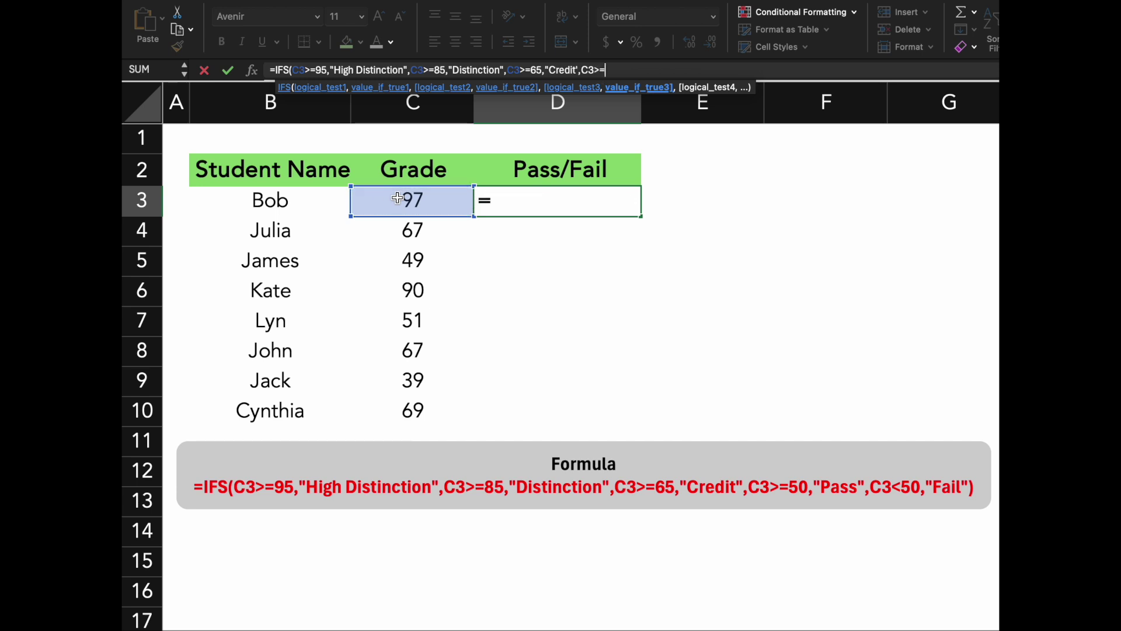
type("50,\"Pass")
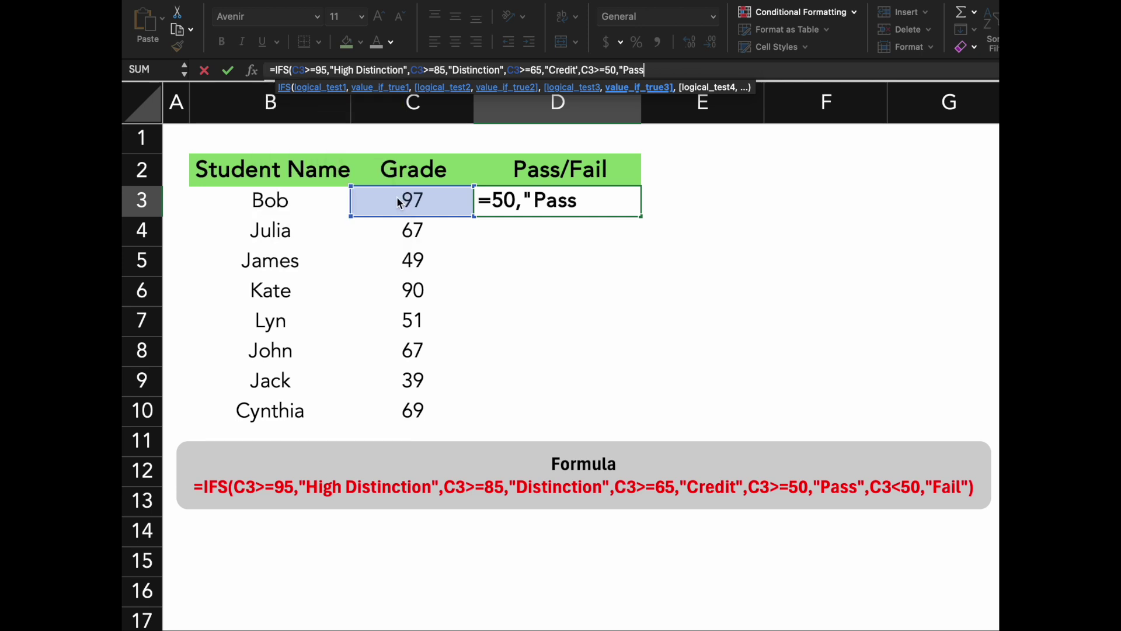
type("\",")
left_click(397, 198)
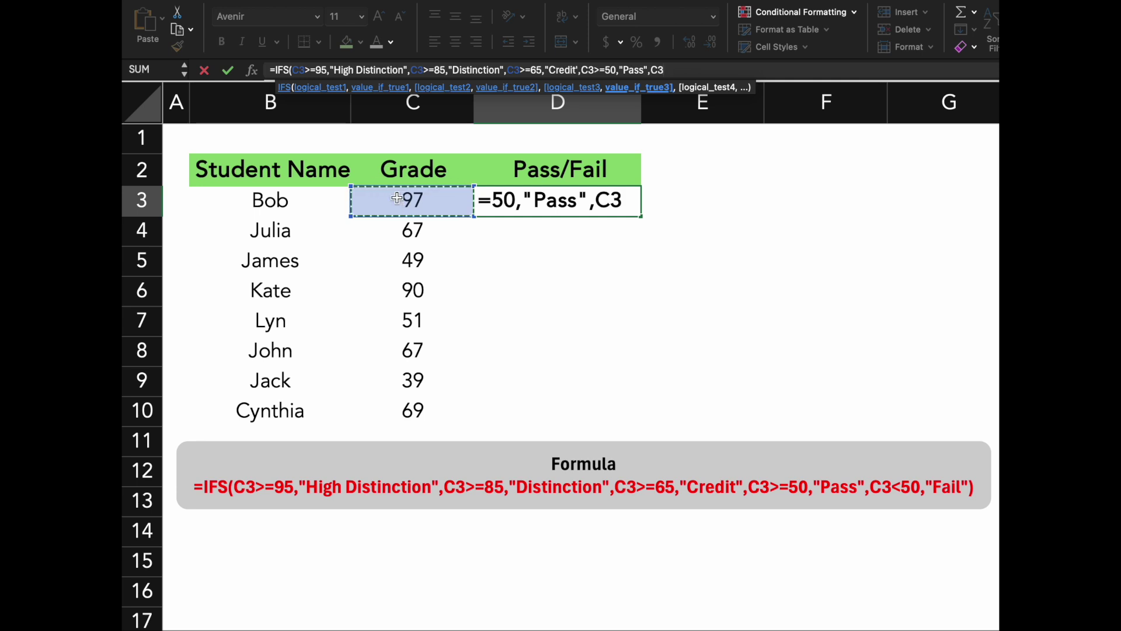
type("<50")
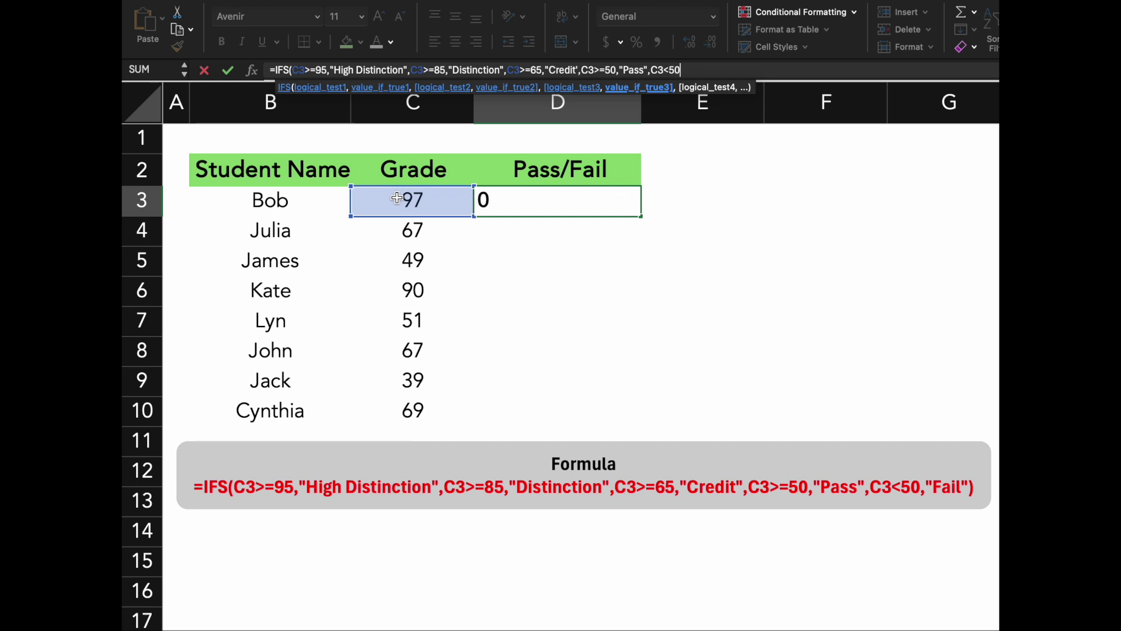
type(",\"Fail\")")
key("Return")
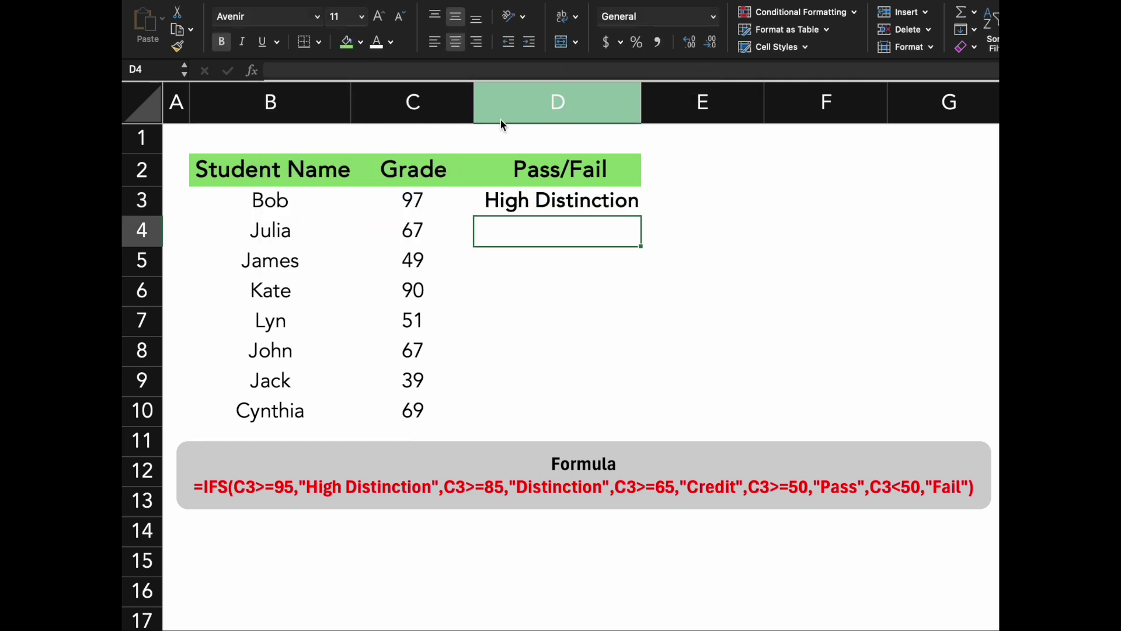
Copy D3's IFS grading formula down to D10 with the fill handle
left_click(532, 199)
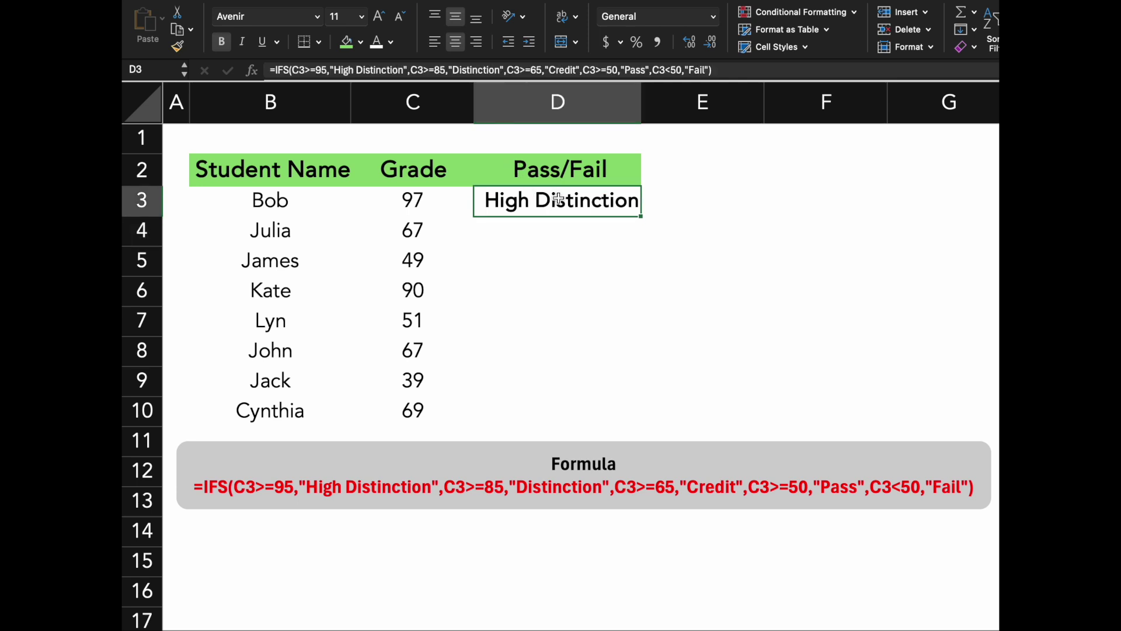
left_click(713, 190)
left_click(622, 200)
double_click(643, 215)
left_click(731, 249)
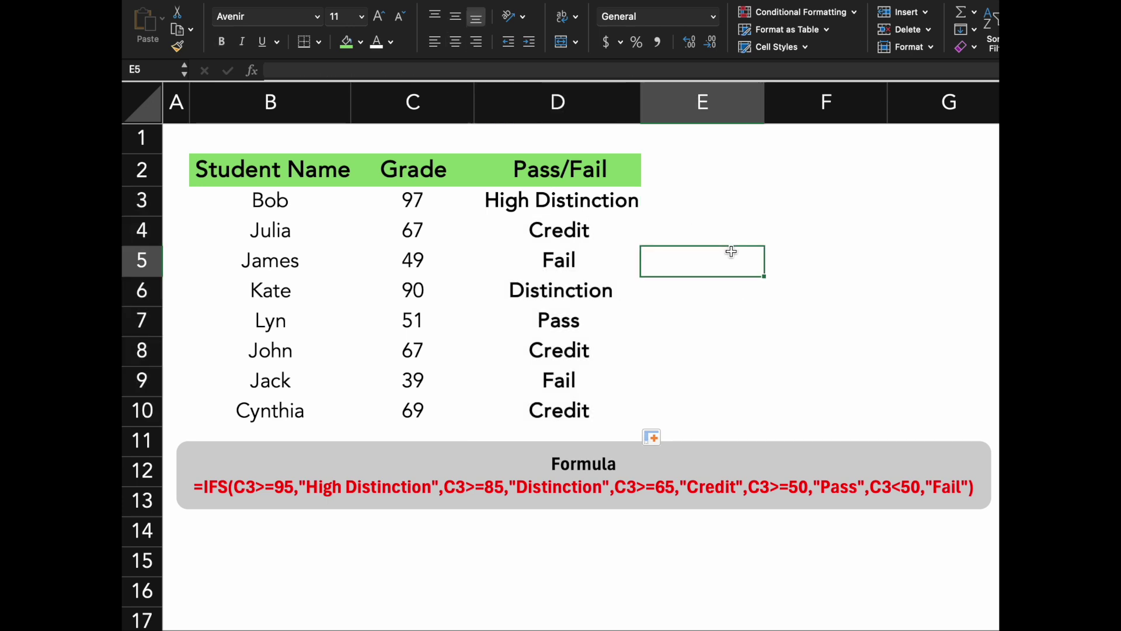
left_click(817, 205)
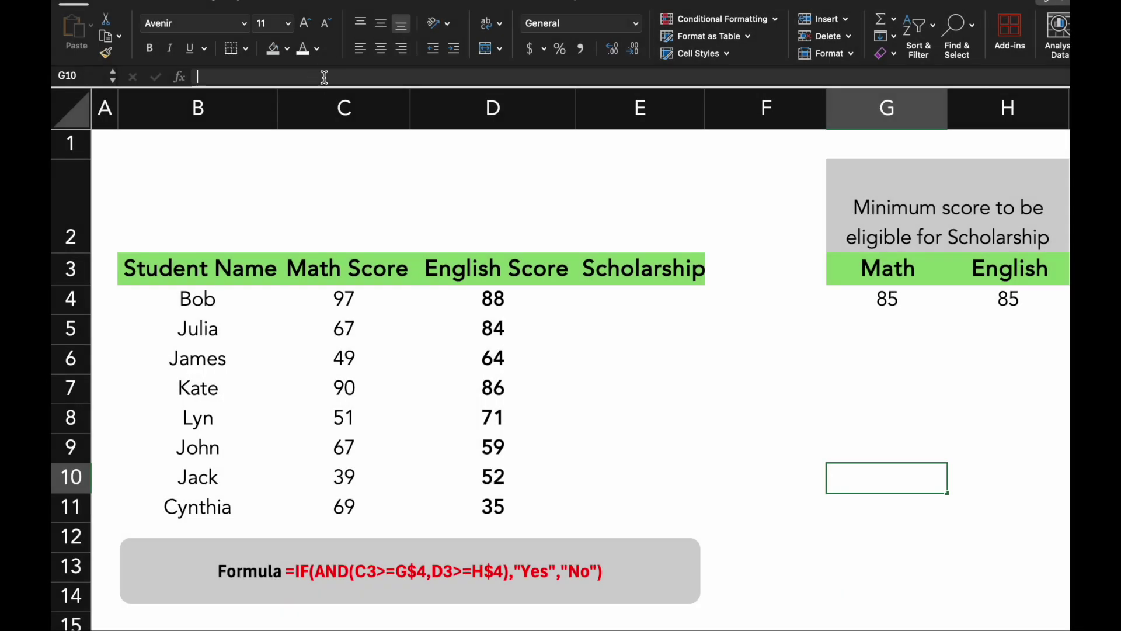
In E4 start =IF(AND(C4>=G$4, testing the math score against the locked math minimum
left_click(613, 307)
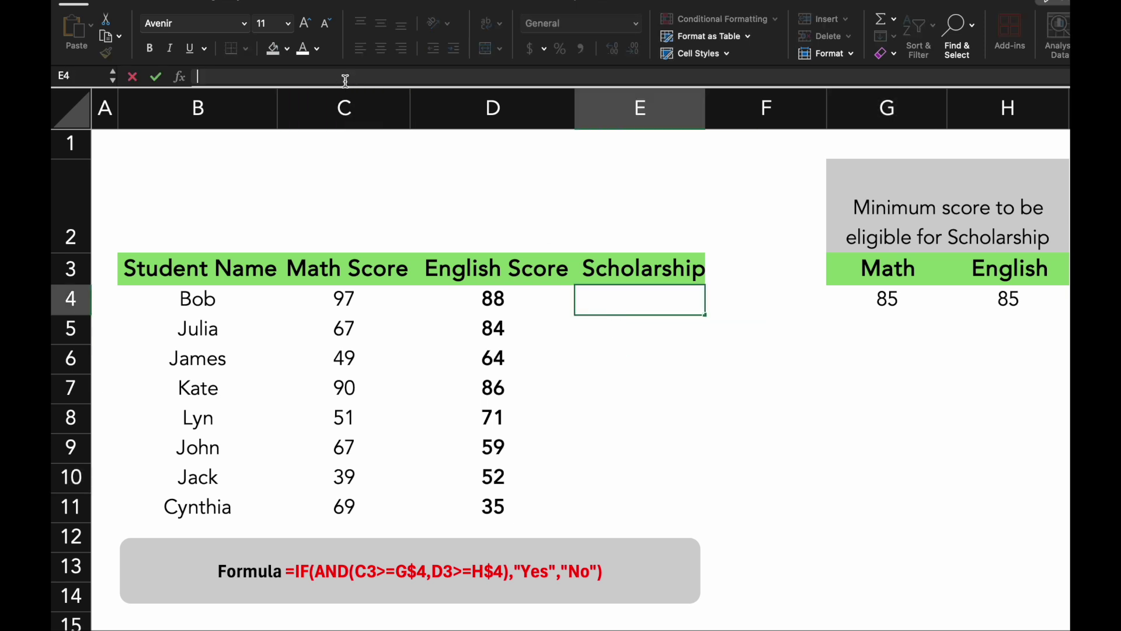
type("=")
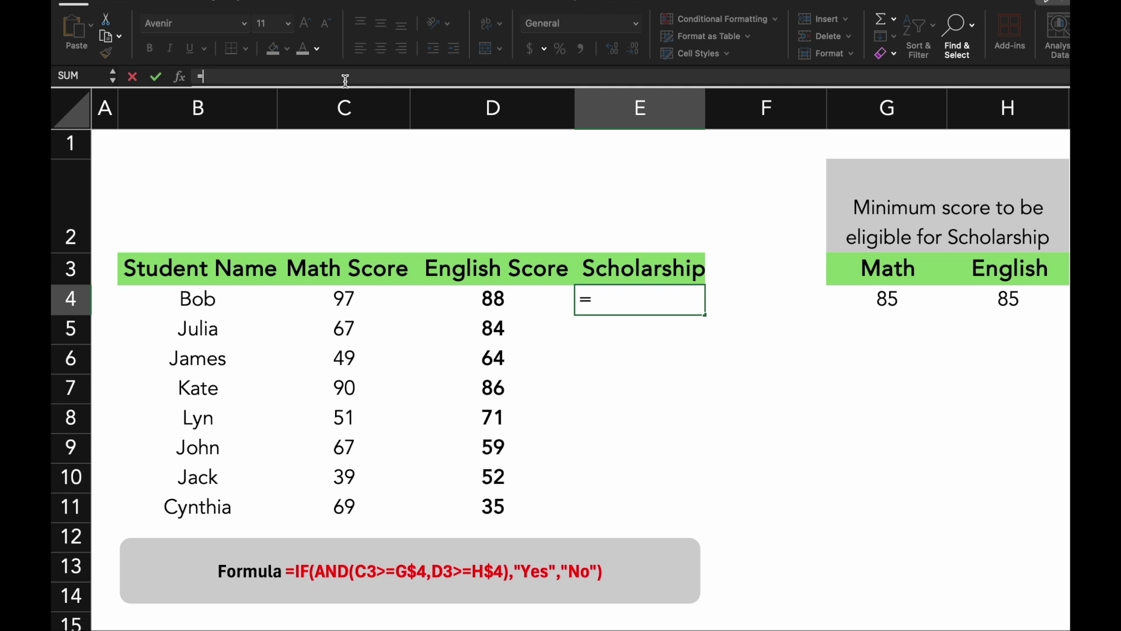
type("if")
key("Tab")
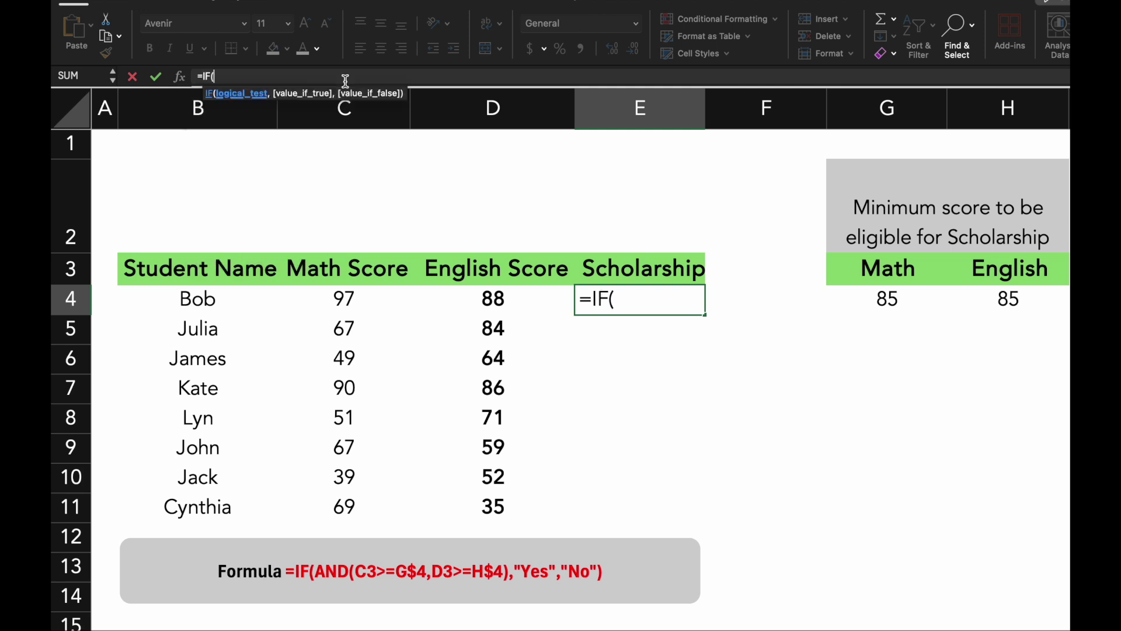
type("and")
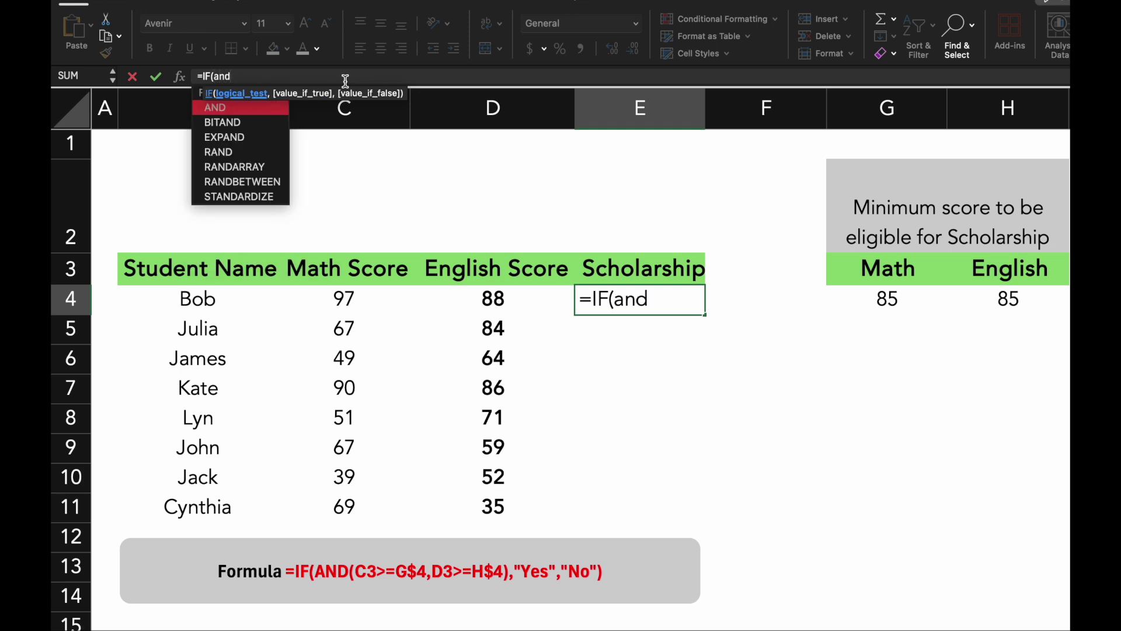
key("Tab")
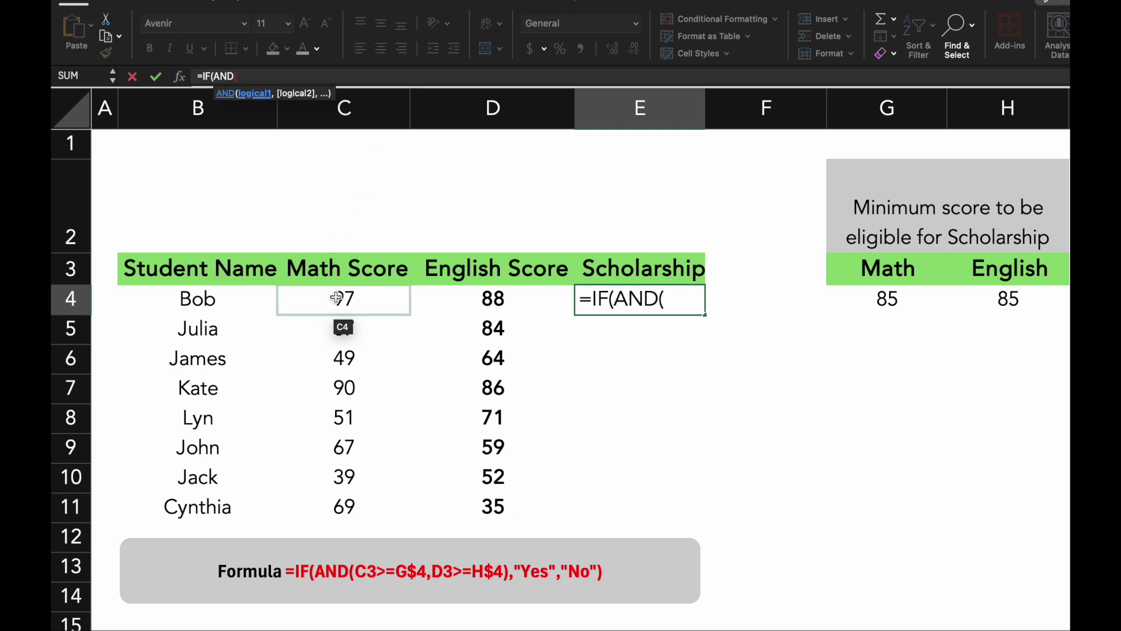
left_click(337, 298)
type(">")
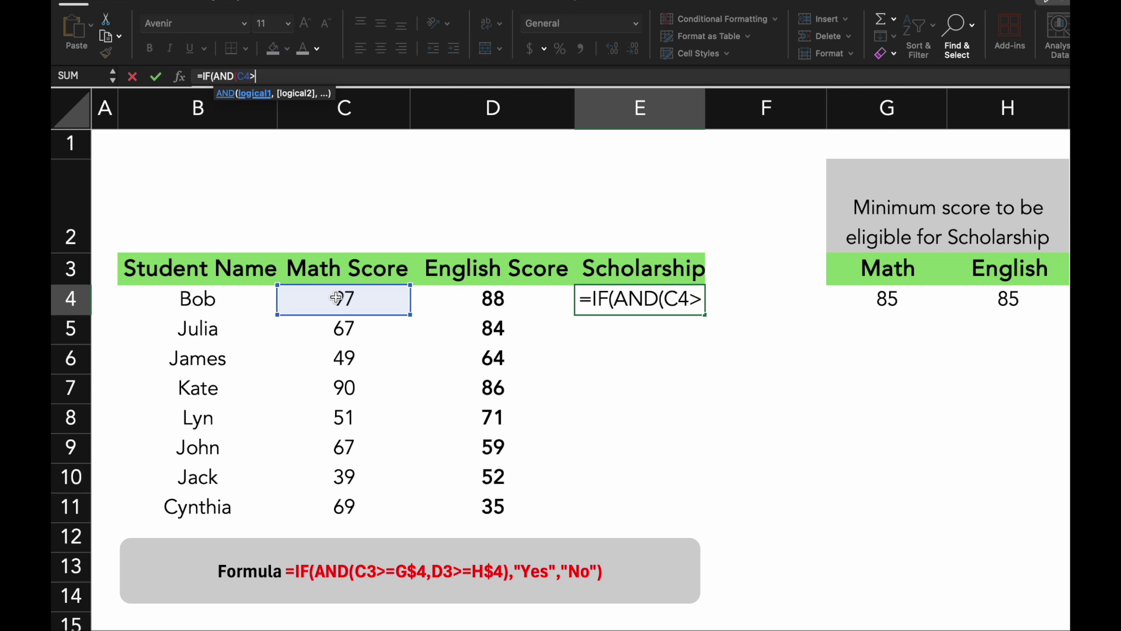
type("=")
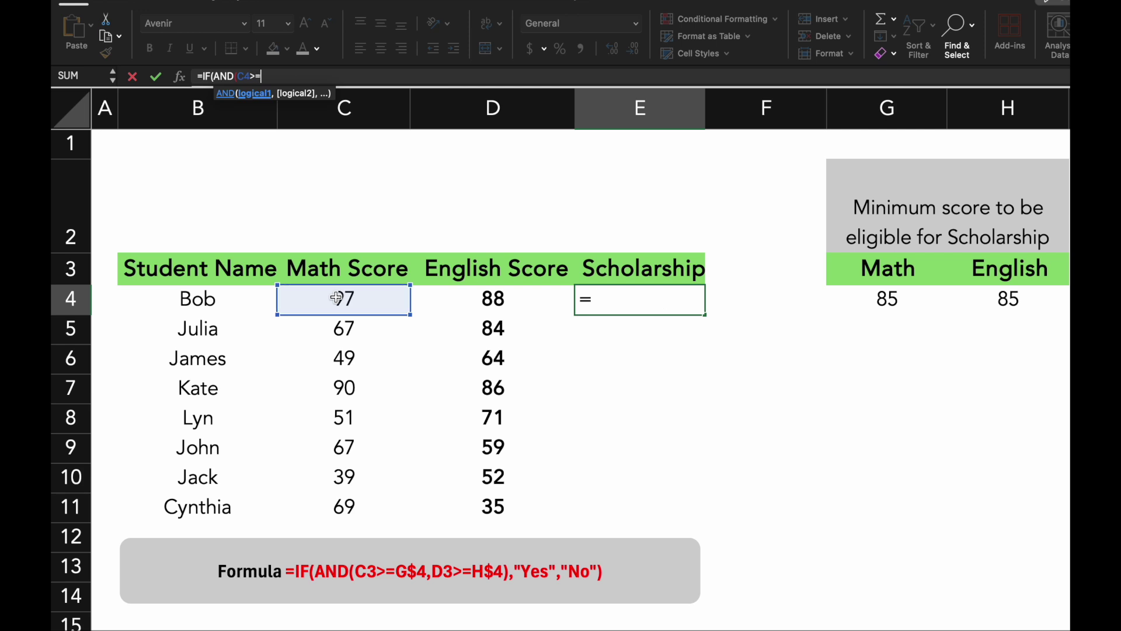
left_click(888, 301)
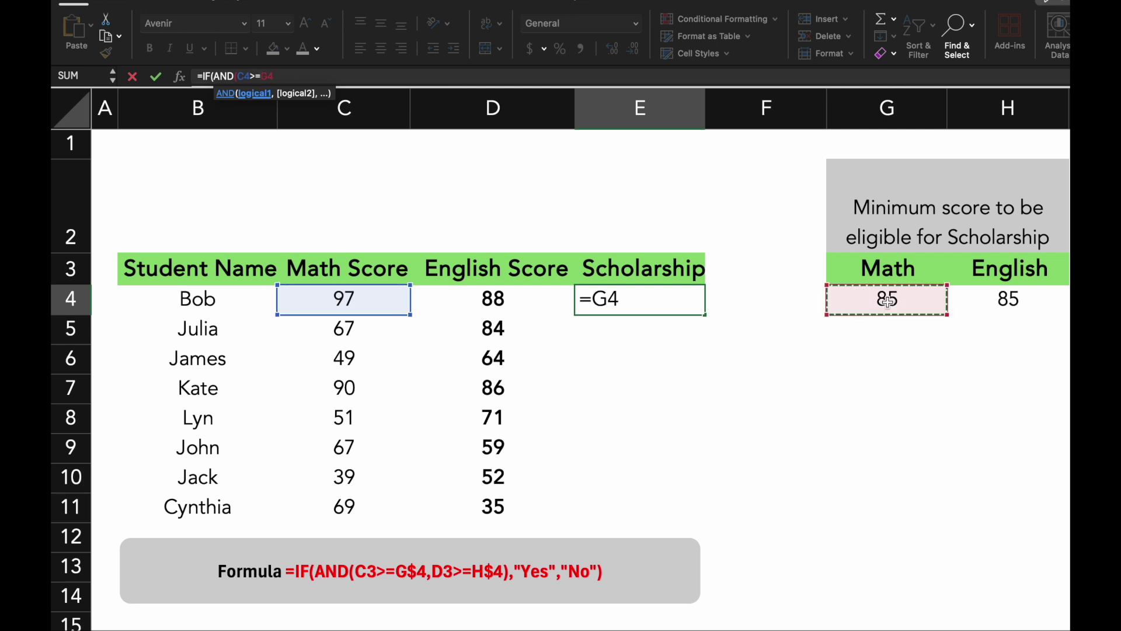
key("F4")
key("F4")
Add the English test D4>=H$4 with "Yes"/"No" results and commit the formula
type(",")
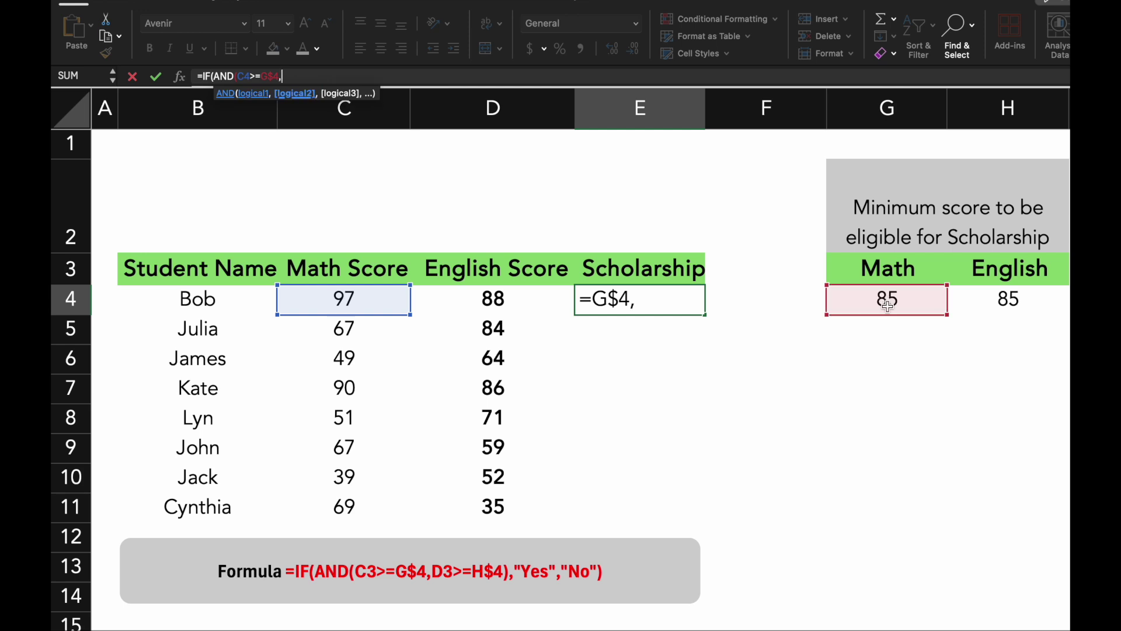
left_click(495, 301)
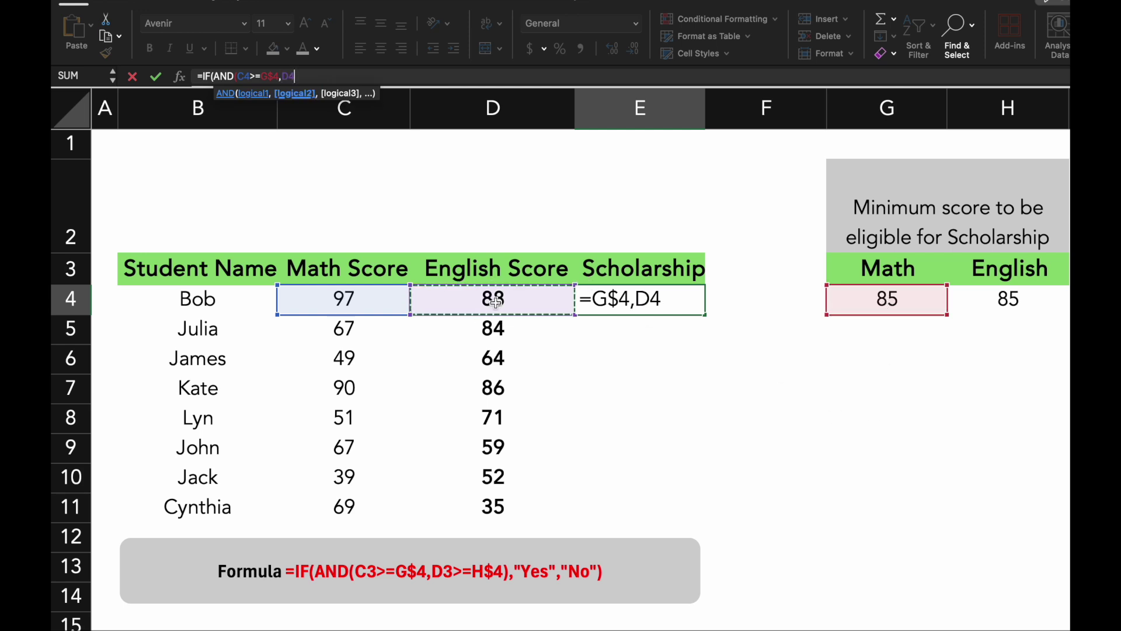
type(">=")
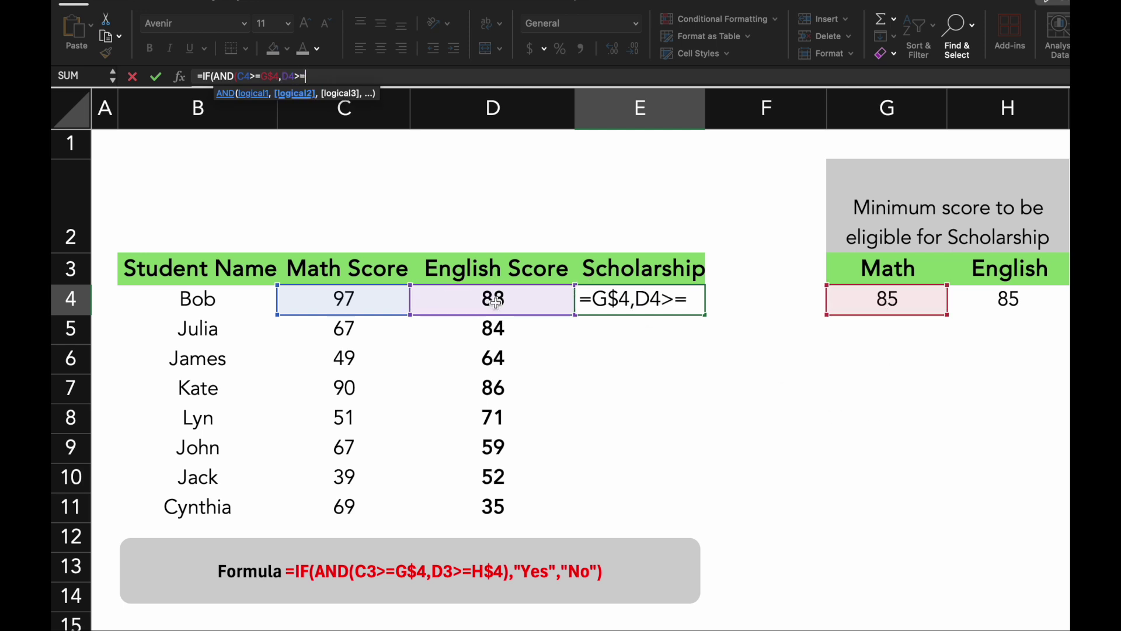
left_click(982, 304)
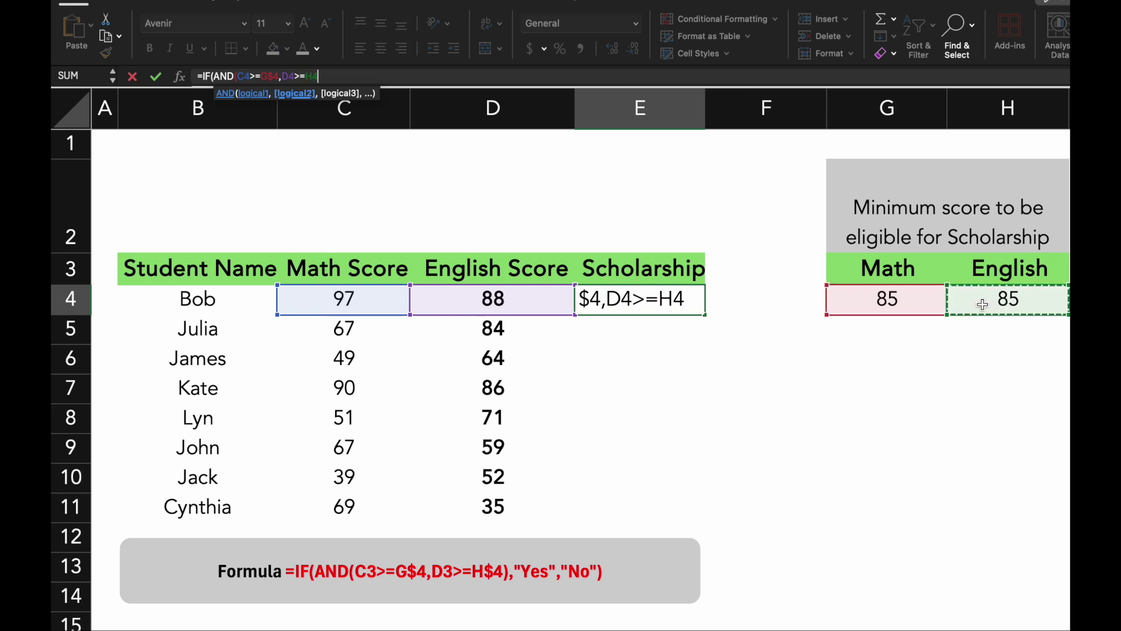
key("F4")
key("F4")
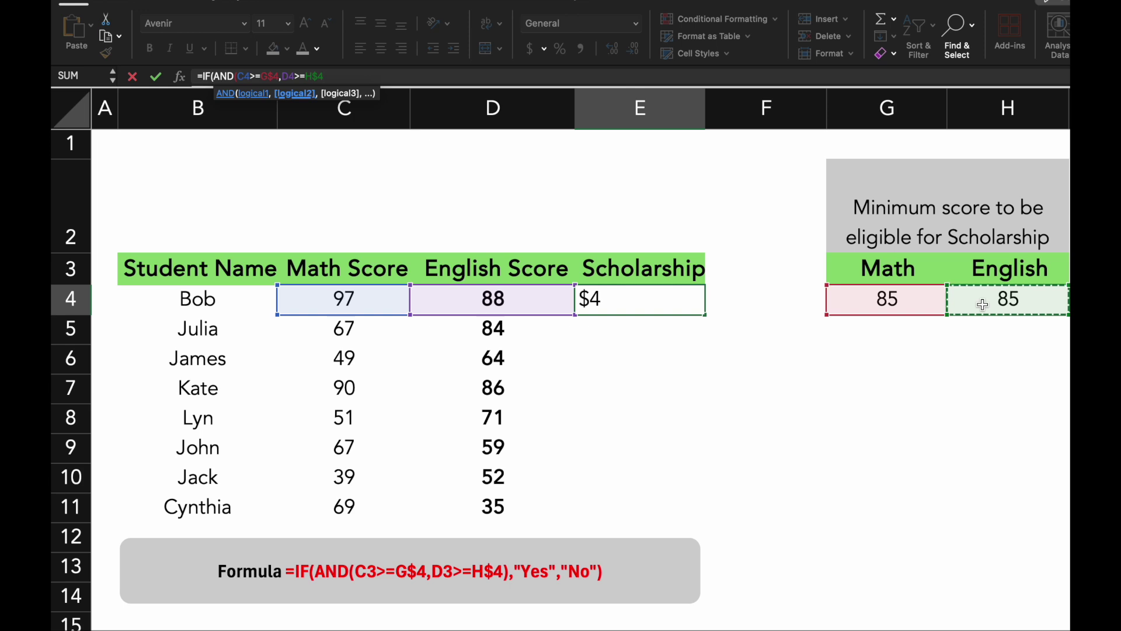
type(")")
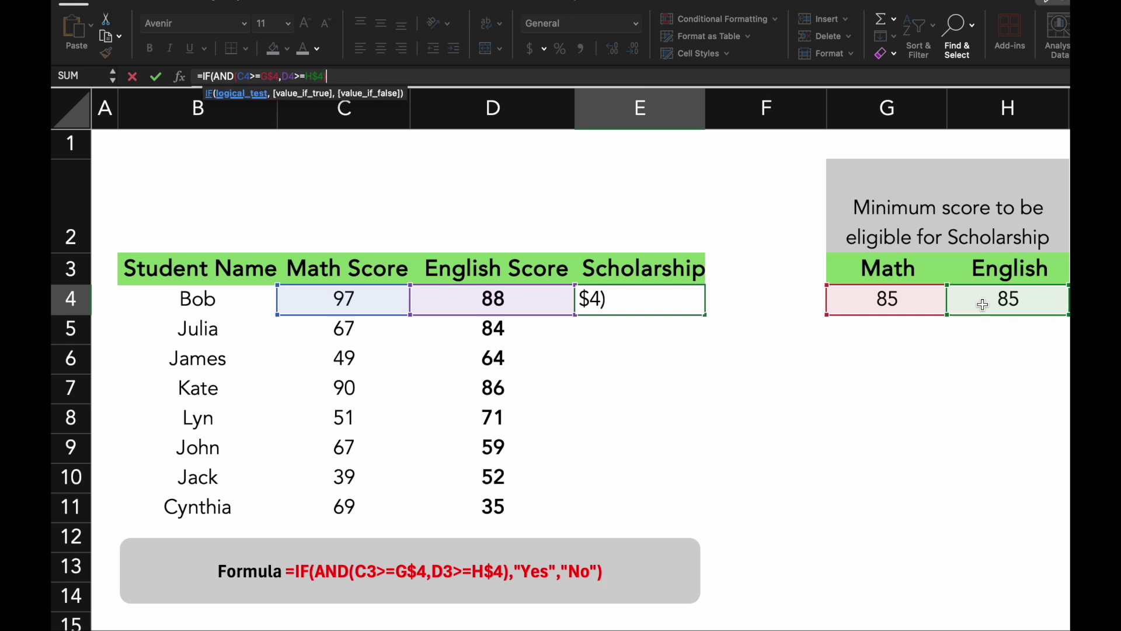
type(",\"")
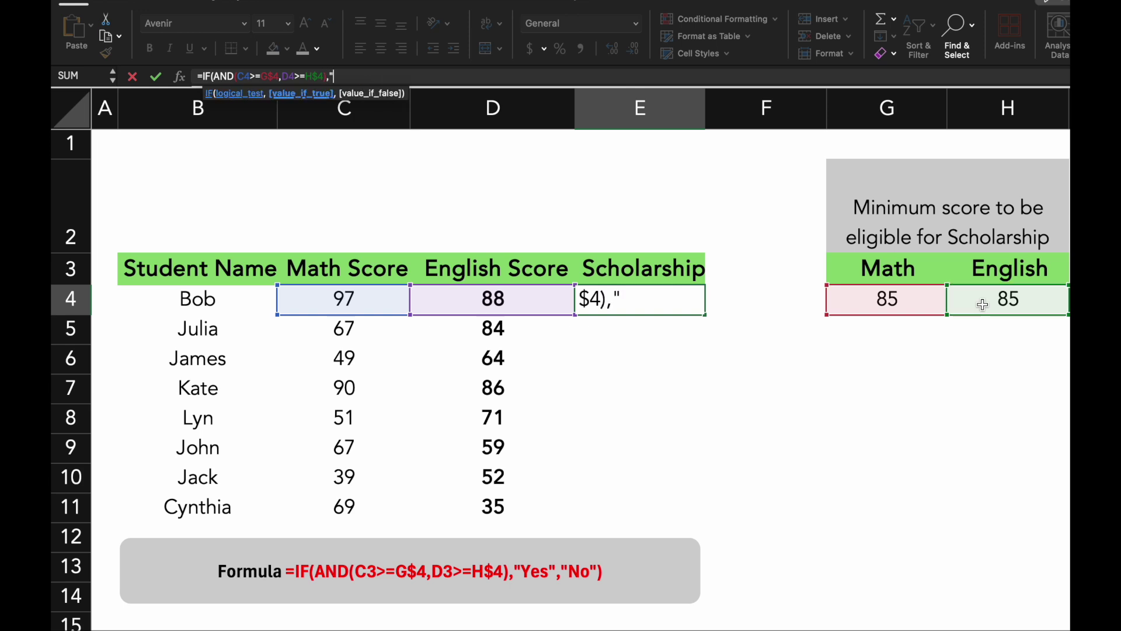
type("Yes\",\"N")
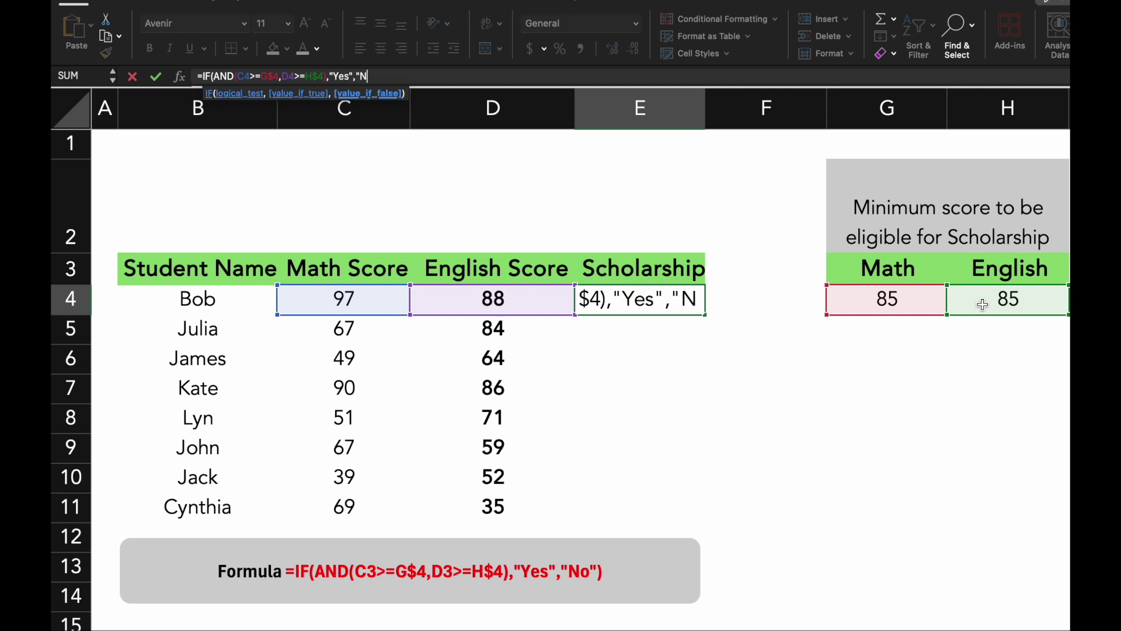
type("o\")")
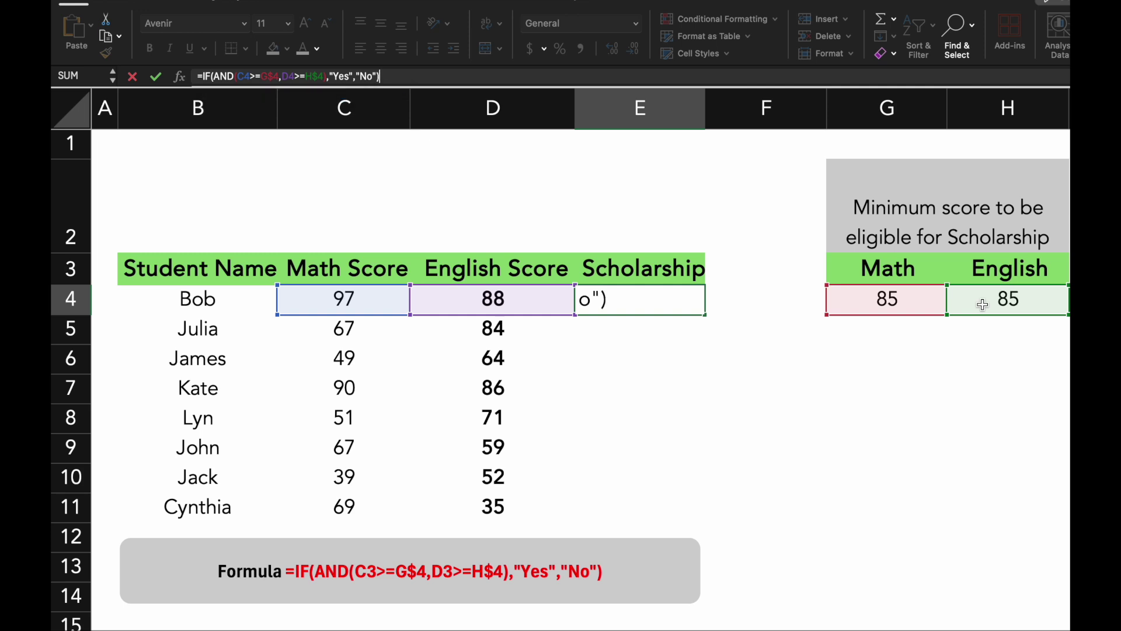
key("Return")
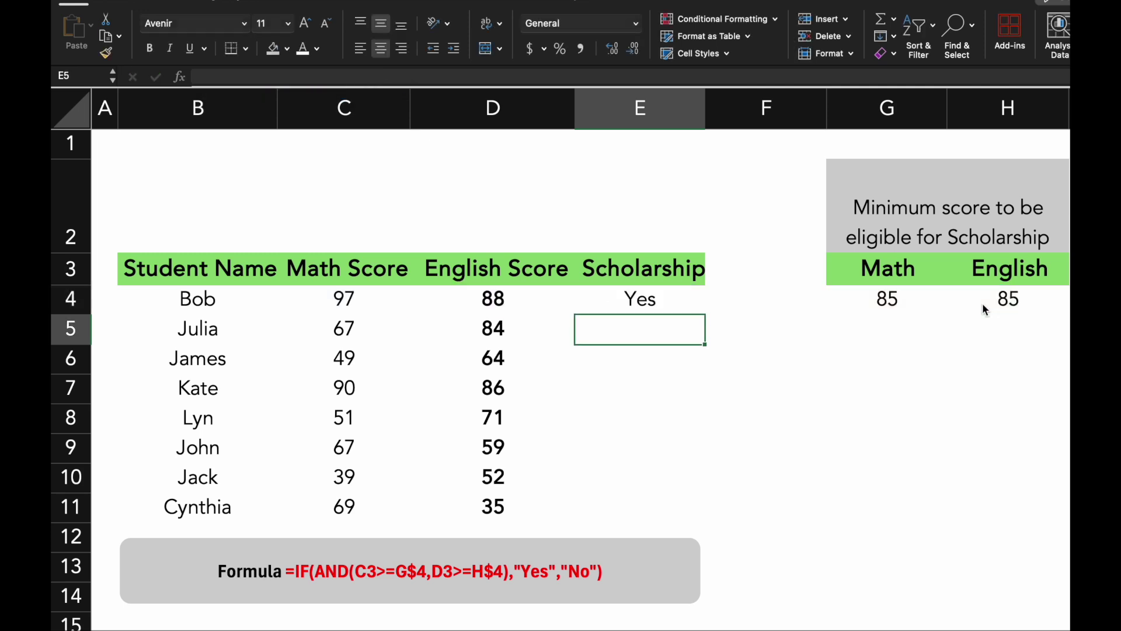
Fill the scholarship formula from E4 down to E11
left_click(698, 300)
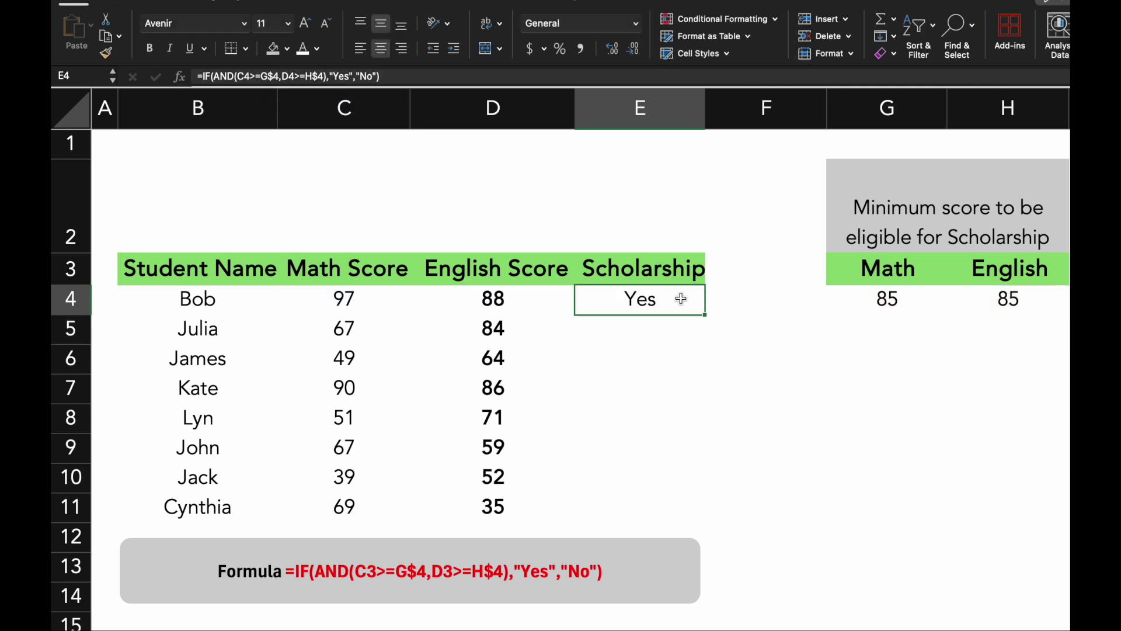
double_click(705, 315)
left_click(736, 314)
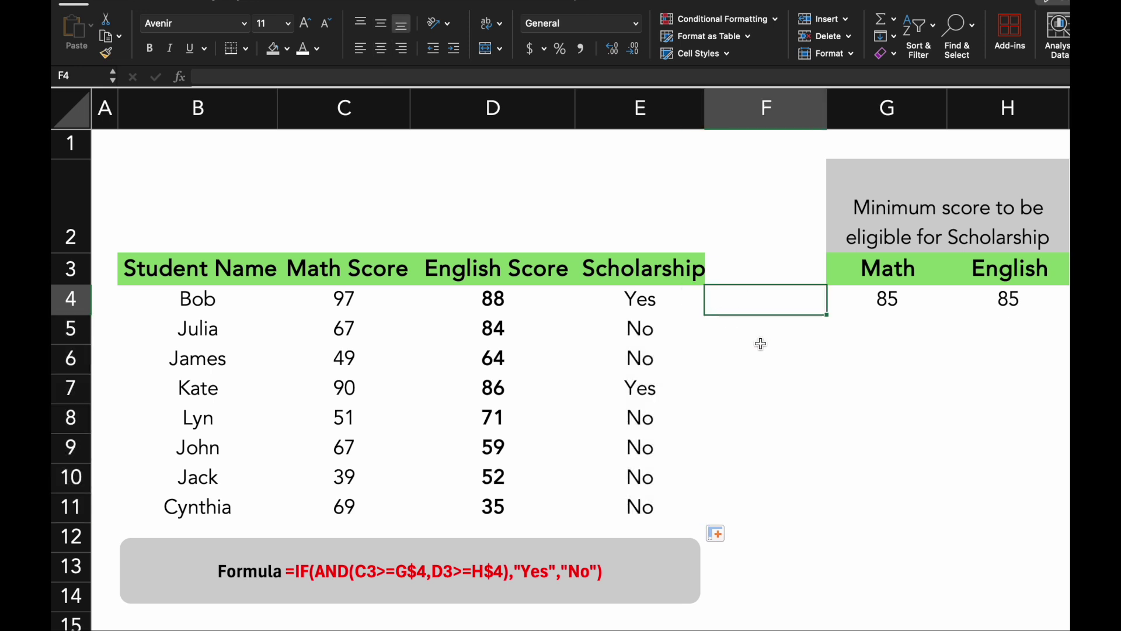
Select the Scholarship results E4:E11 for conditional formatting
left_click(655, 300)
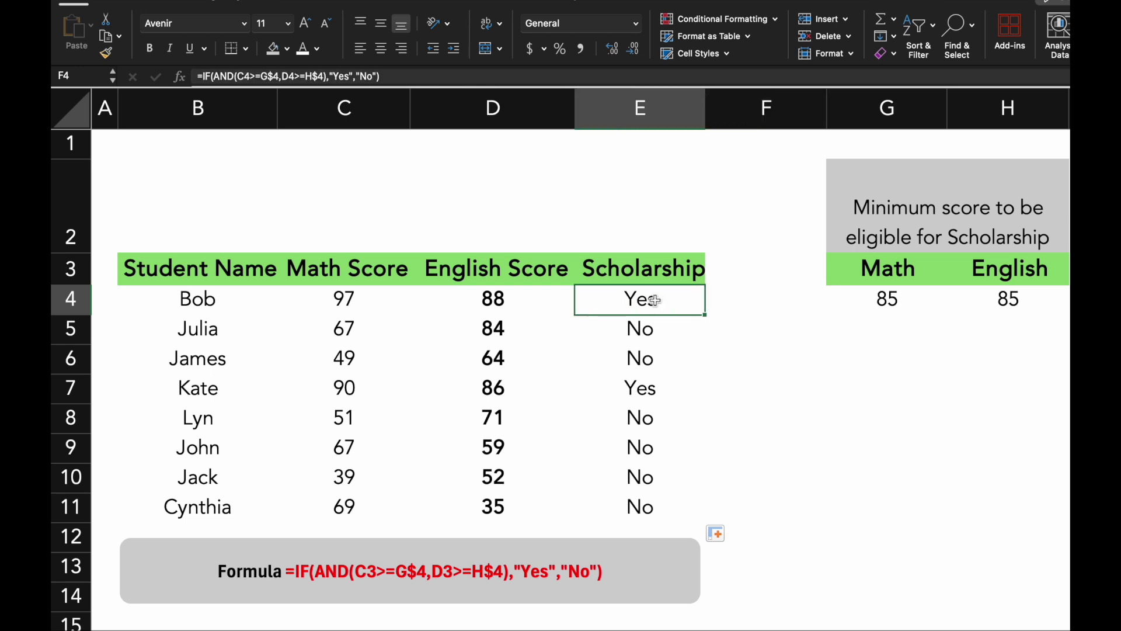
left_click_drag(655, 300, 640, 495)
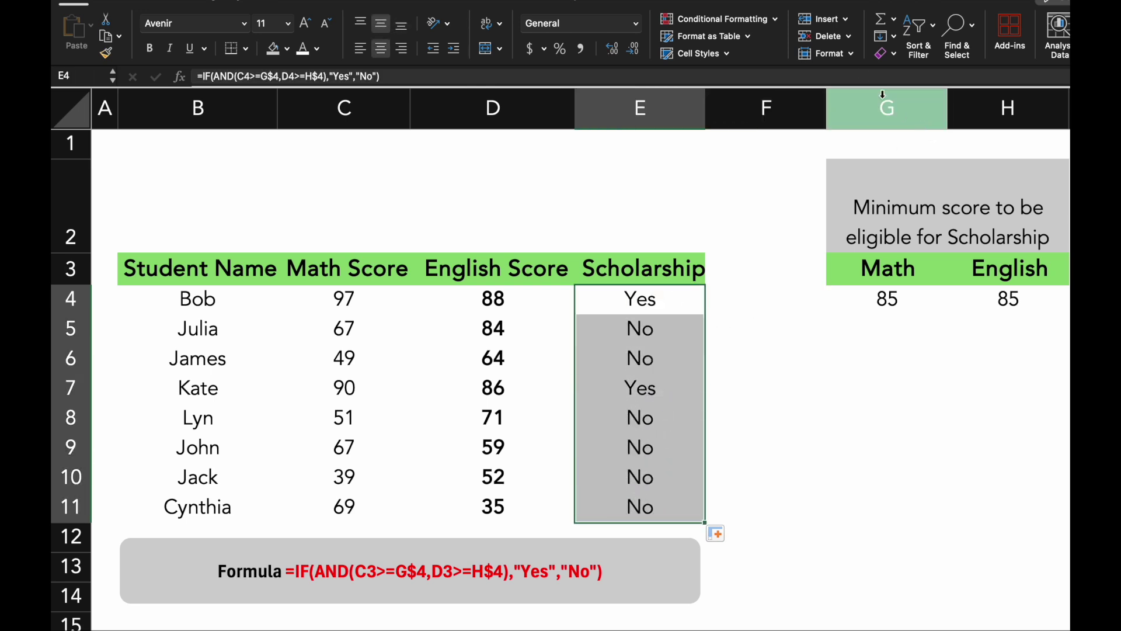
left_click(769, 17)
Add an Equal To 'Yes' rule on E4:E11 with a custom bold green font
mouse_move(756, 45)
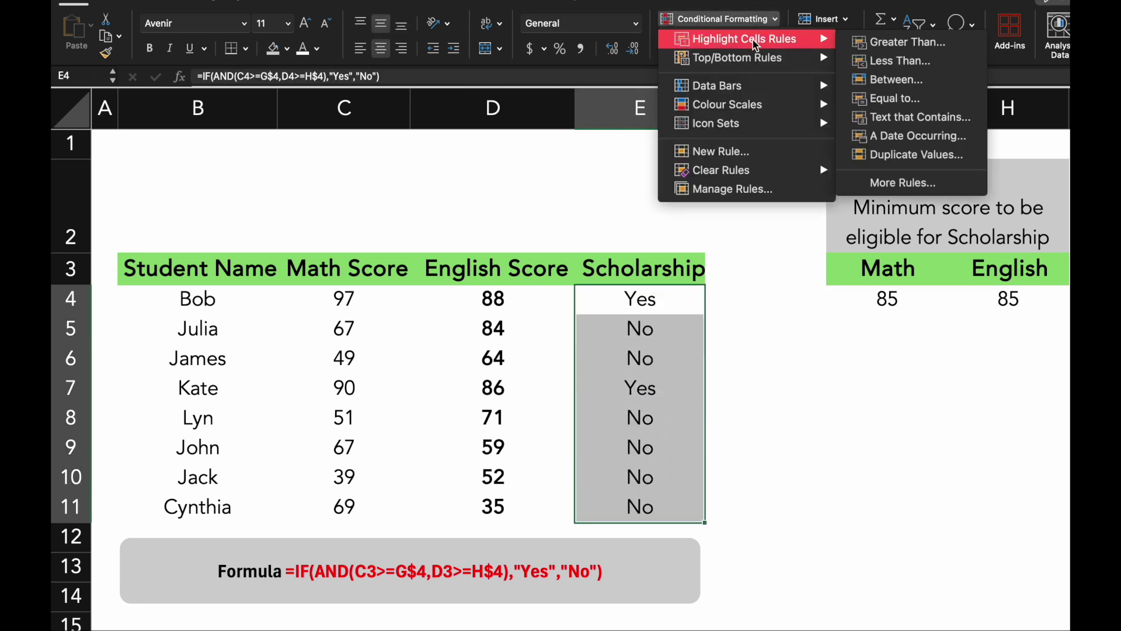
left_click(890, 98)
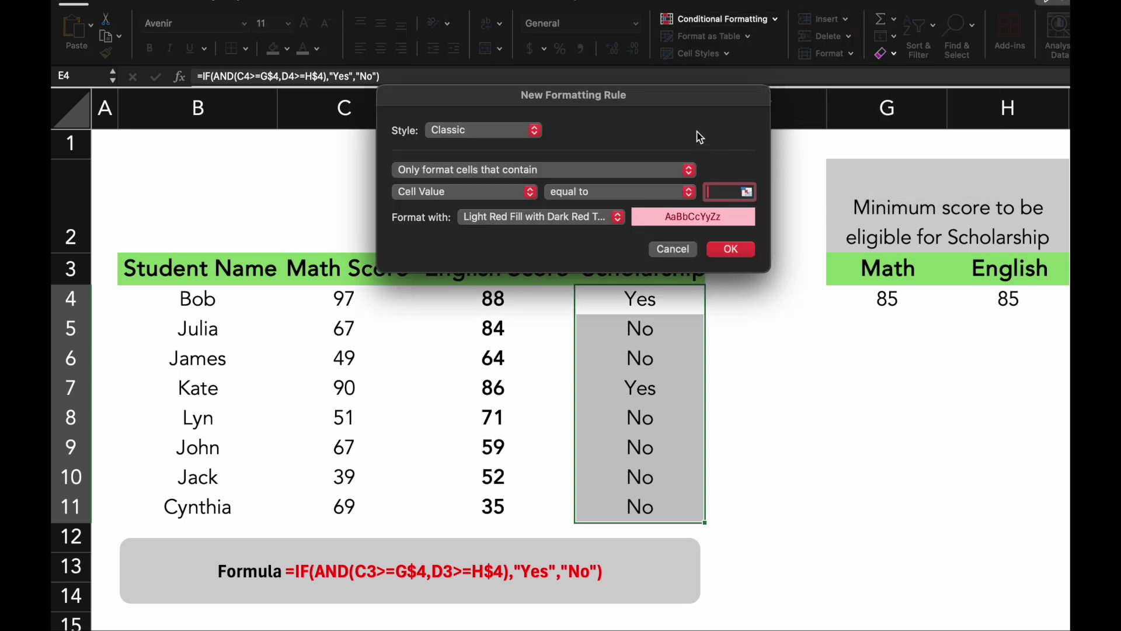
type("Yes")
left_click(561, 216)
left_click(538, 314)
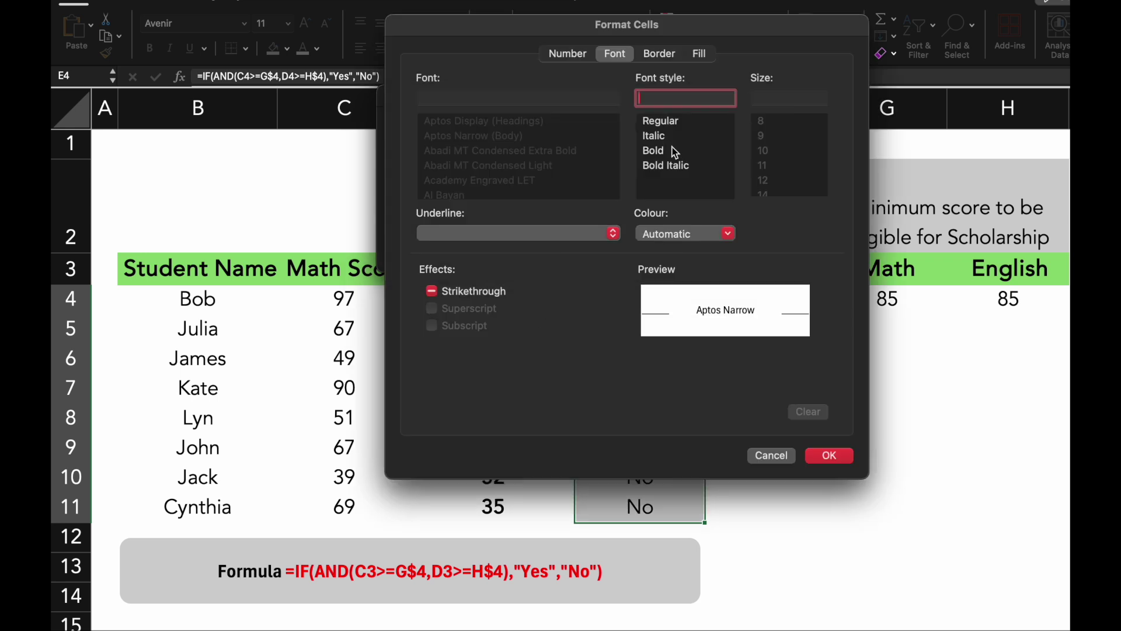
left_click(668, 150)
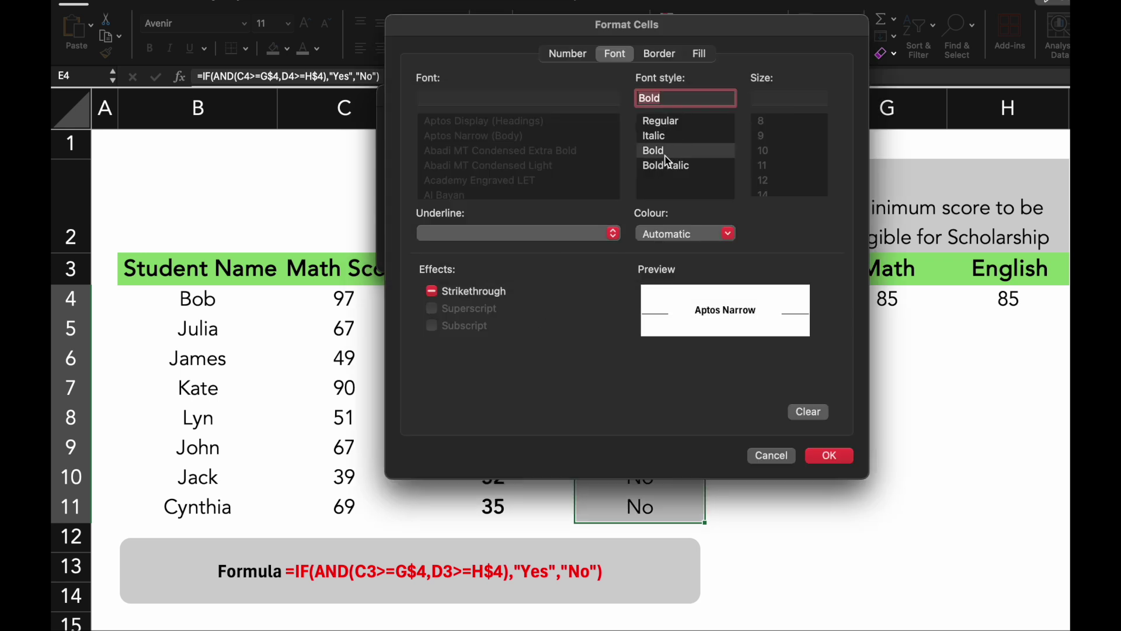
left_click(692, 235)
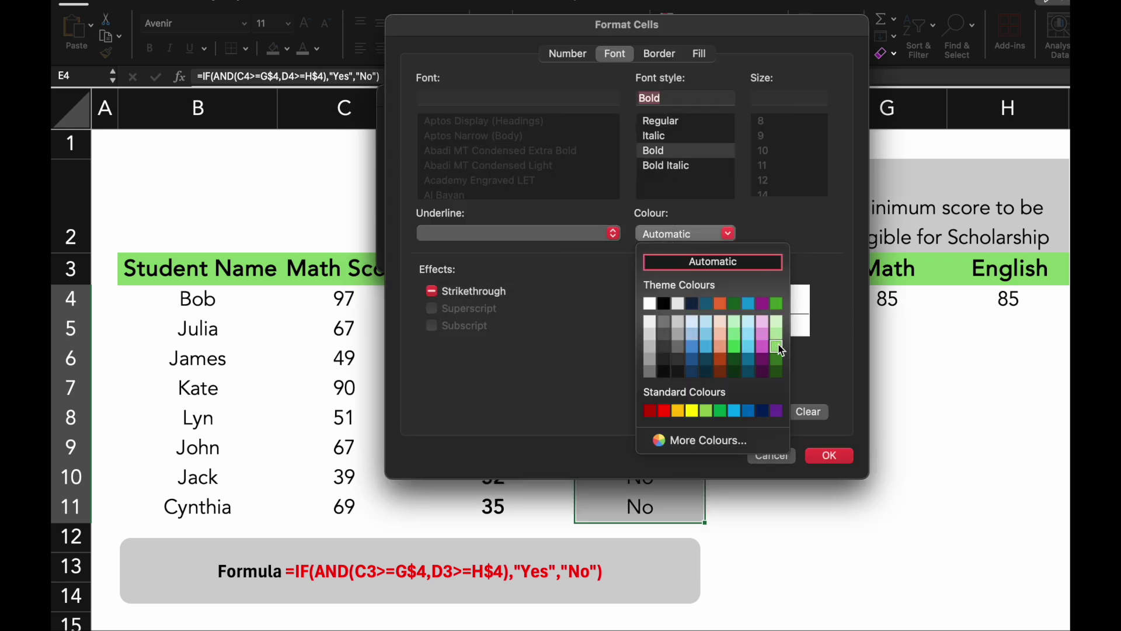
left_click(776, 303)
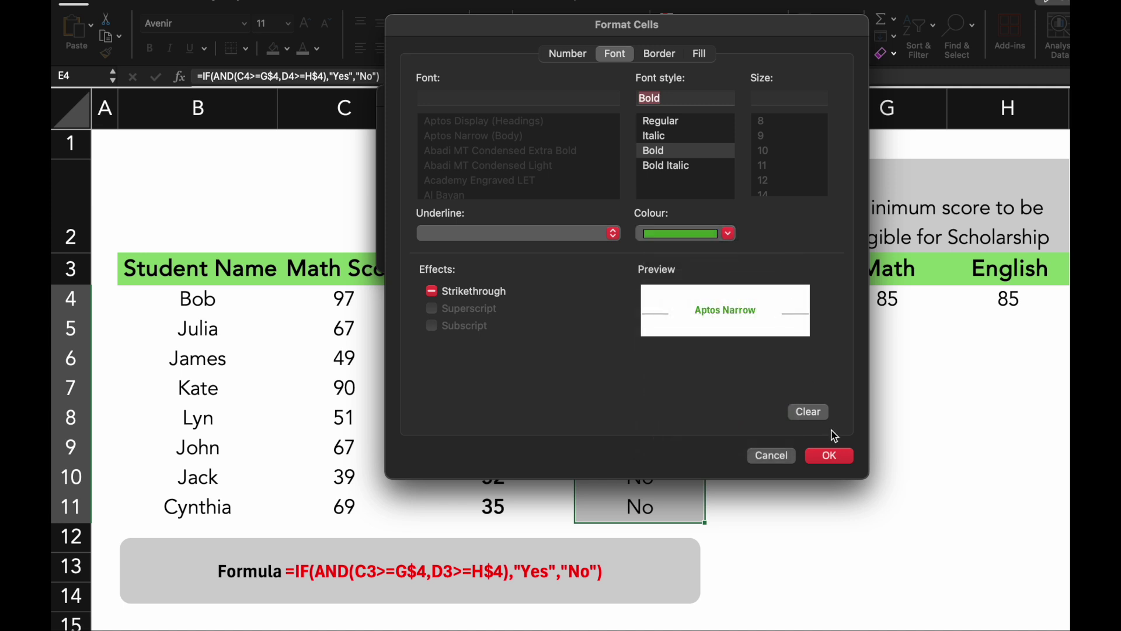
left_click(831, 456)
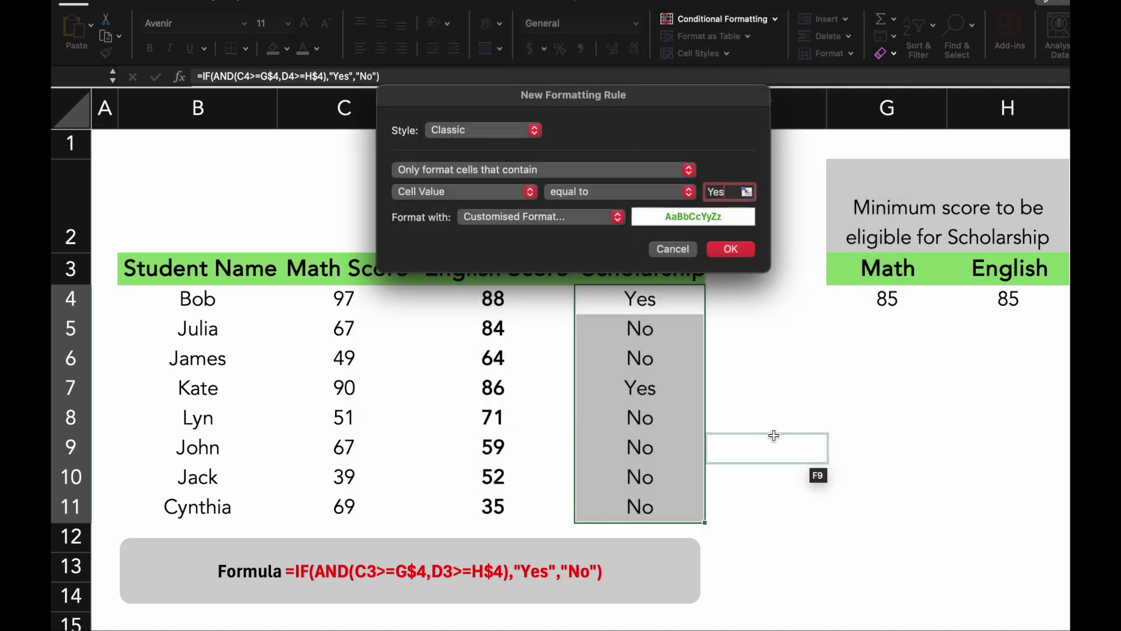
left_click(730, 250)
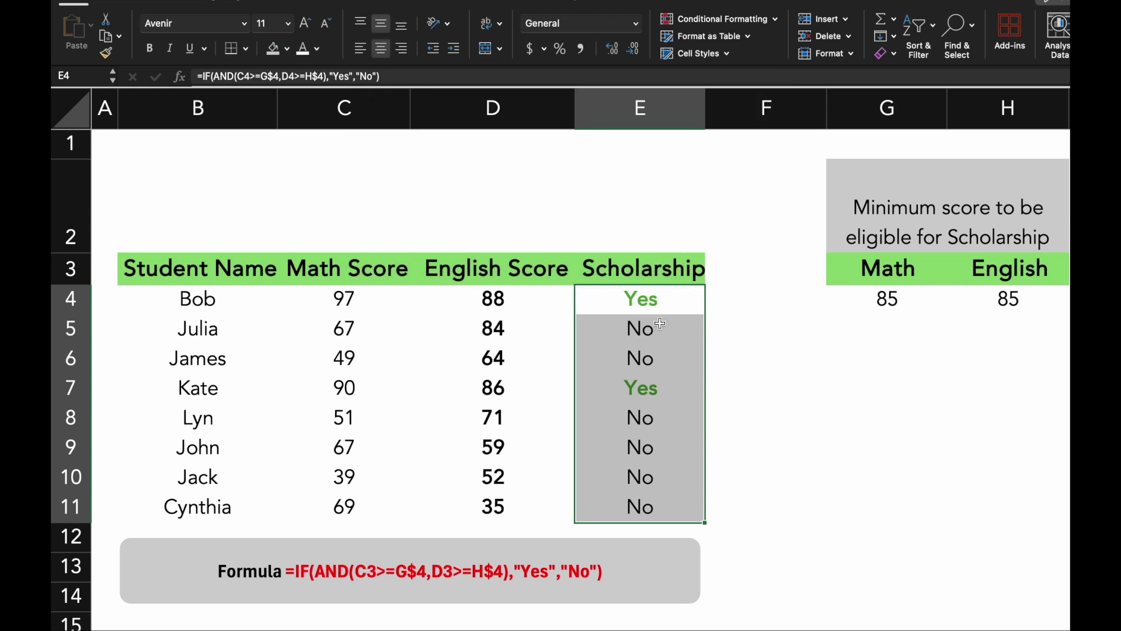
Add an Equal To 'No' rule on E4:E11 with a custom bold red font
left_click_drag(659, 305, 645, 507)
left_click(772, 20)
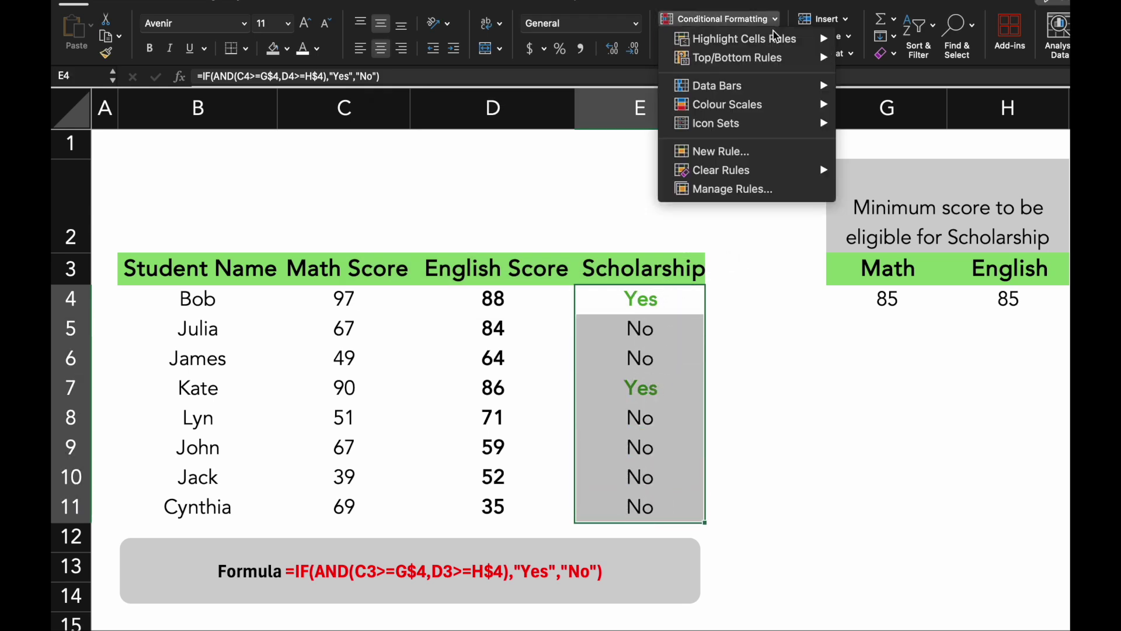
mouse_move(773, 43)
left_click(903, 100)
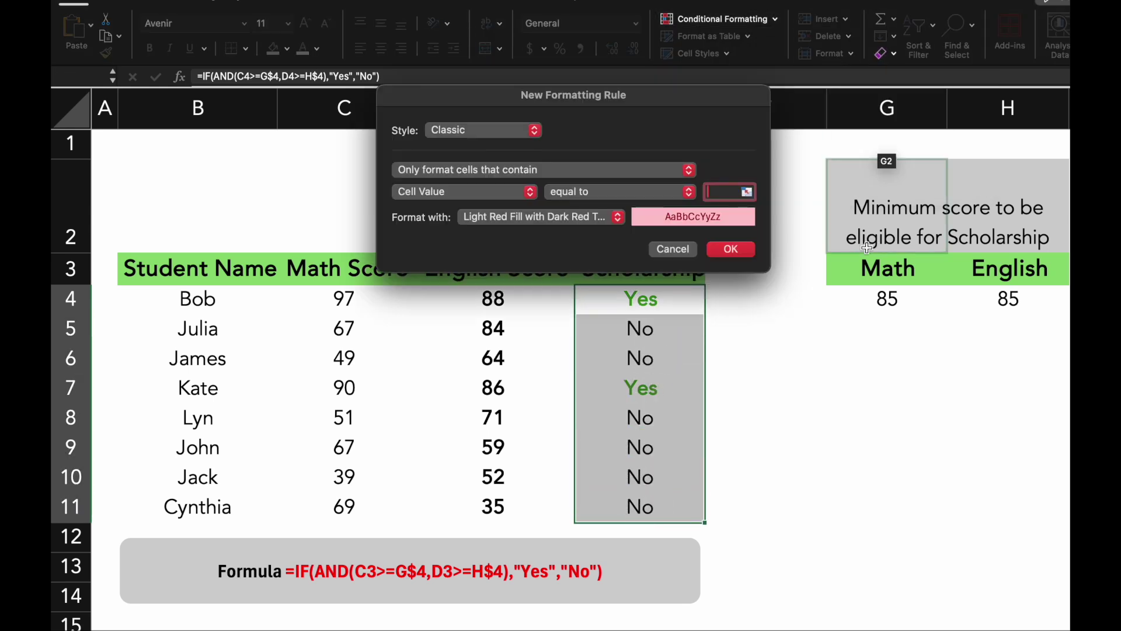
type("Nop")
key("BackSpace")
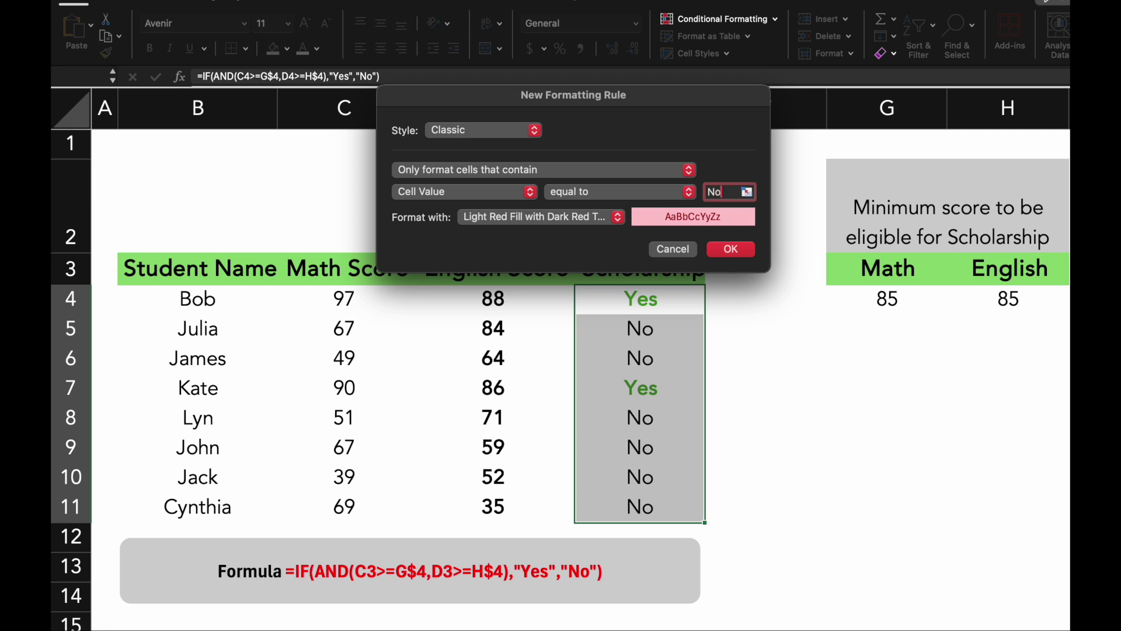
left_click(624, 218)
left_click(547, 314)
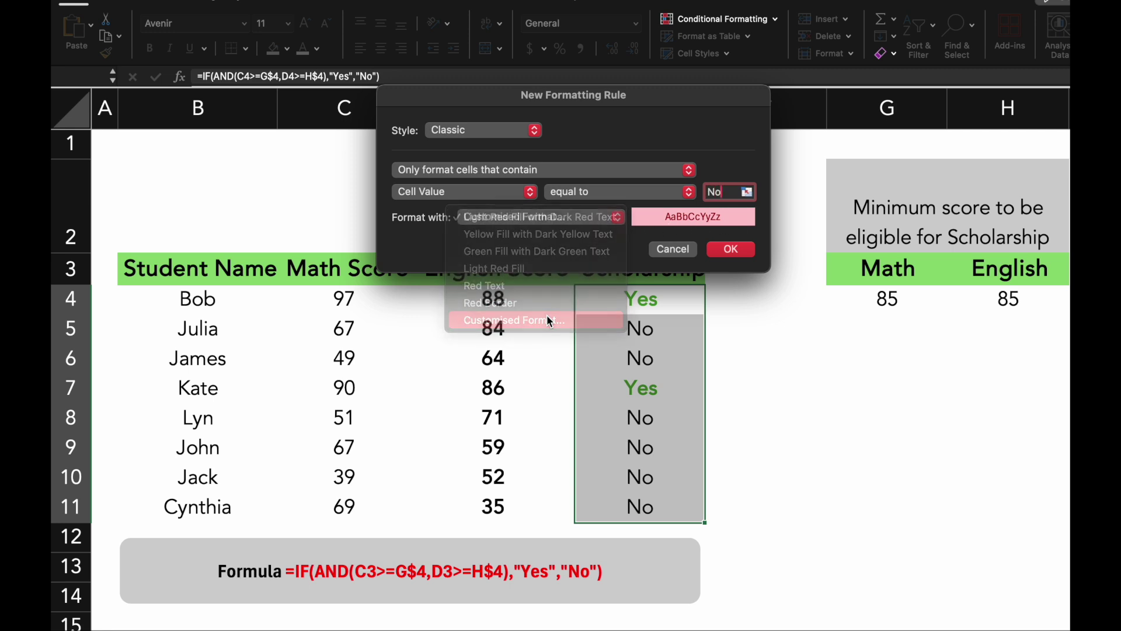
left_click(653, 150)
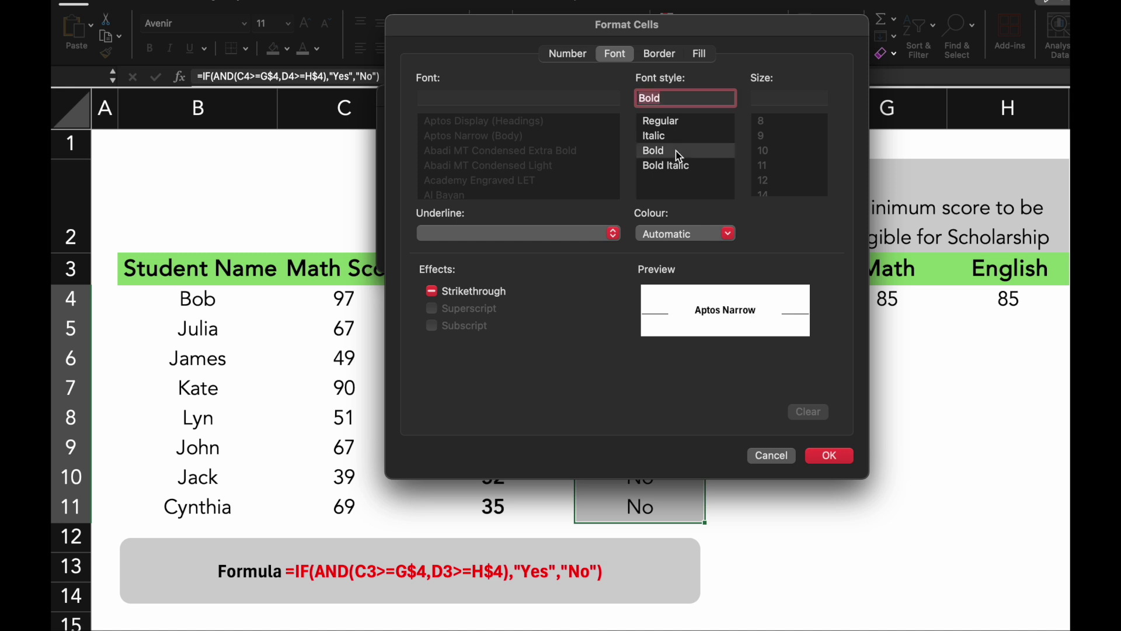
left_click(688, 234)
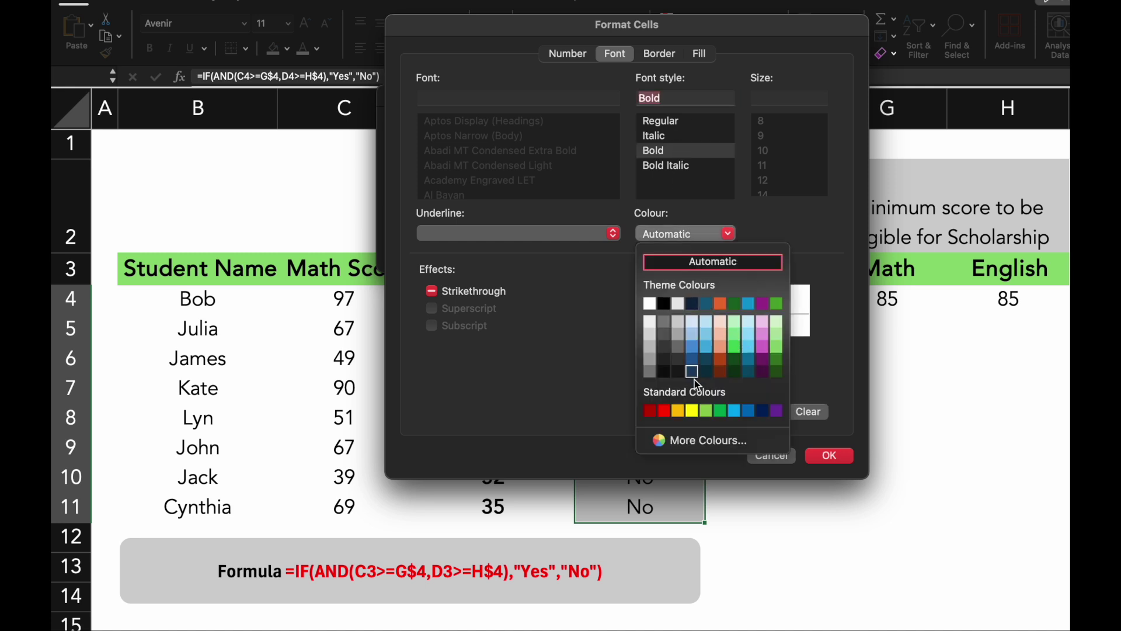
left_click(664, 411)
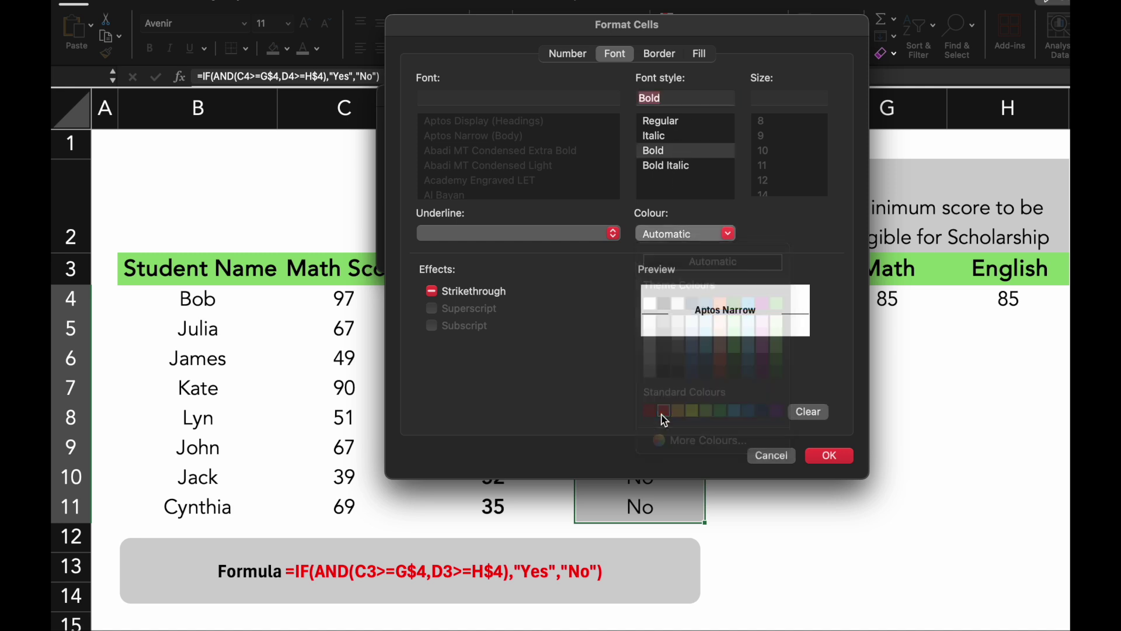
left_click(830, 457)
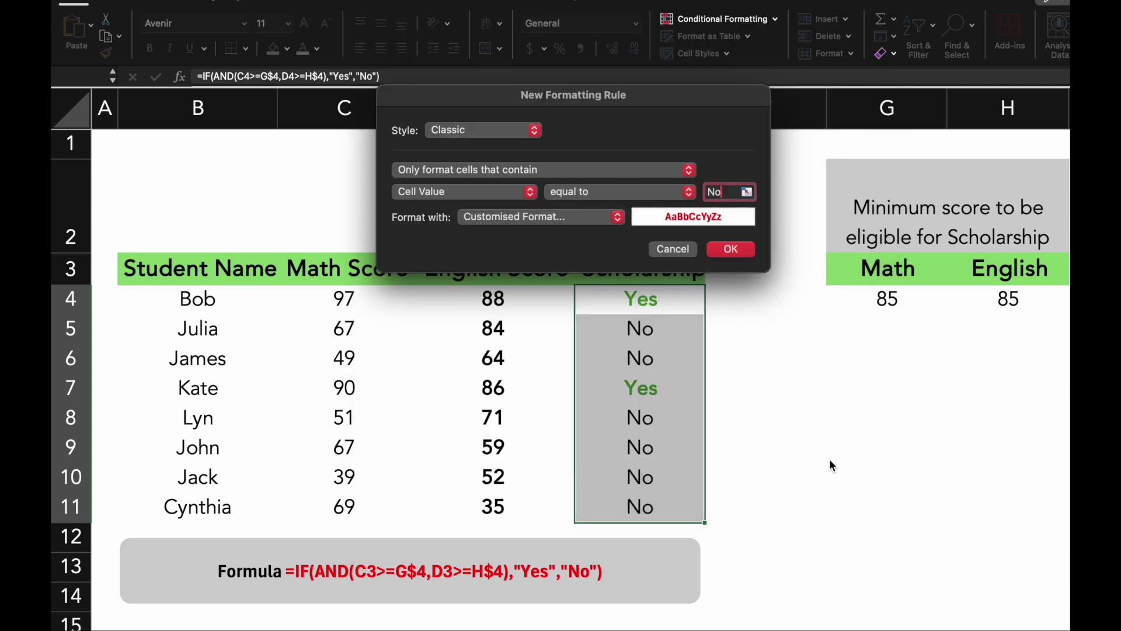
left_click(727, 251)
left_click(832, 422)
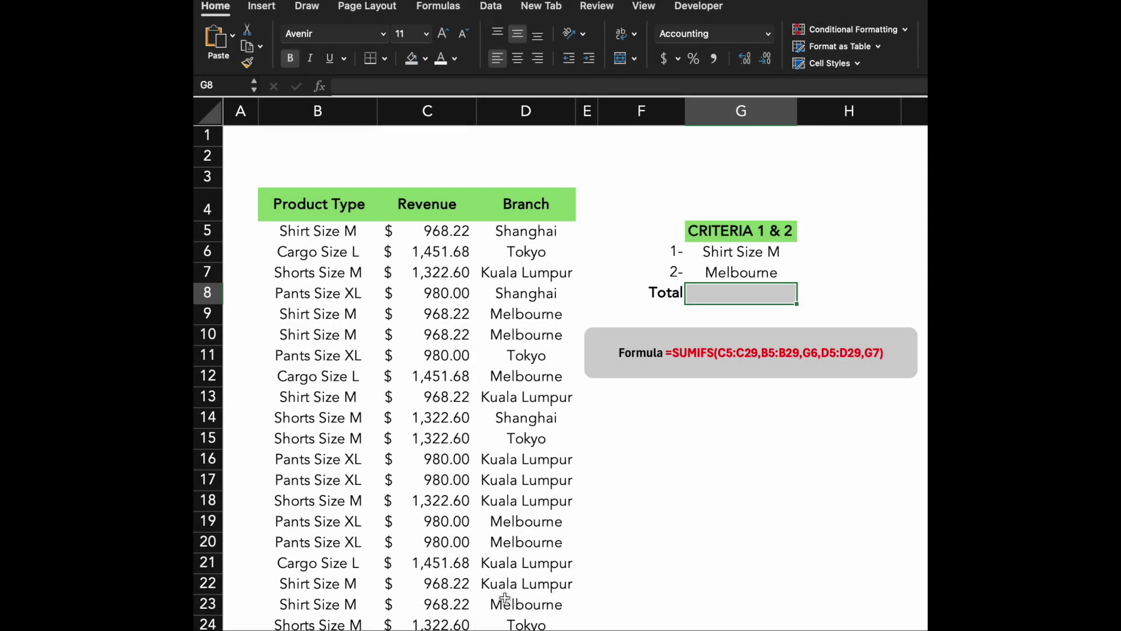
Begin typing =sumifs in the formula bar for the Total cell G8
left_click(395, 89)
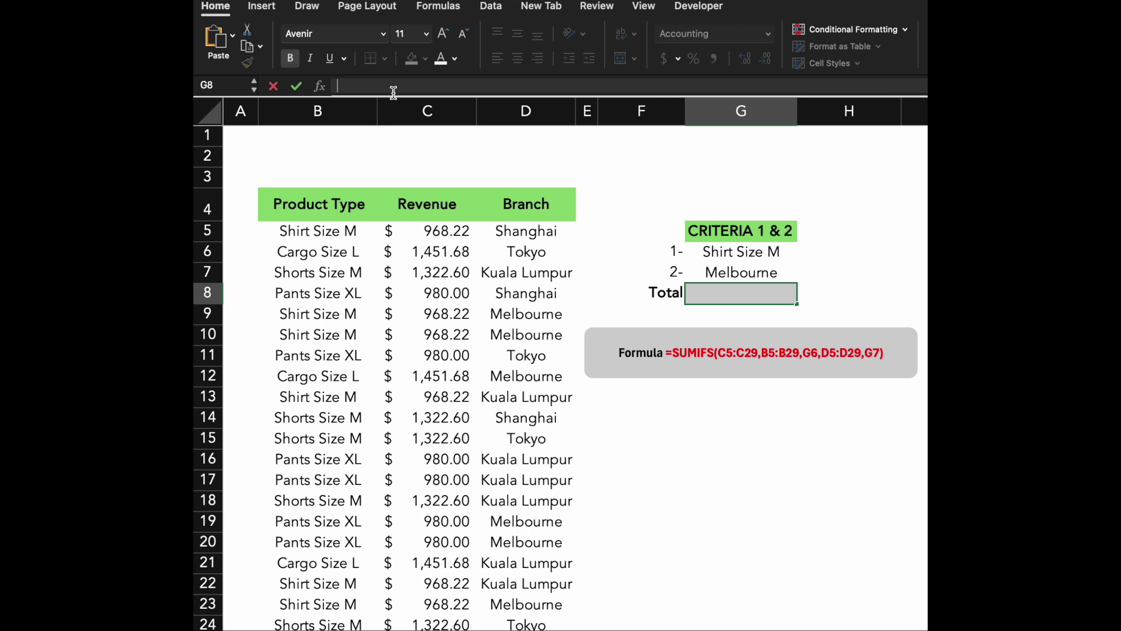
type("=sum")
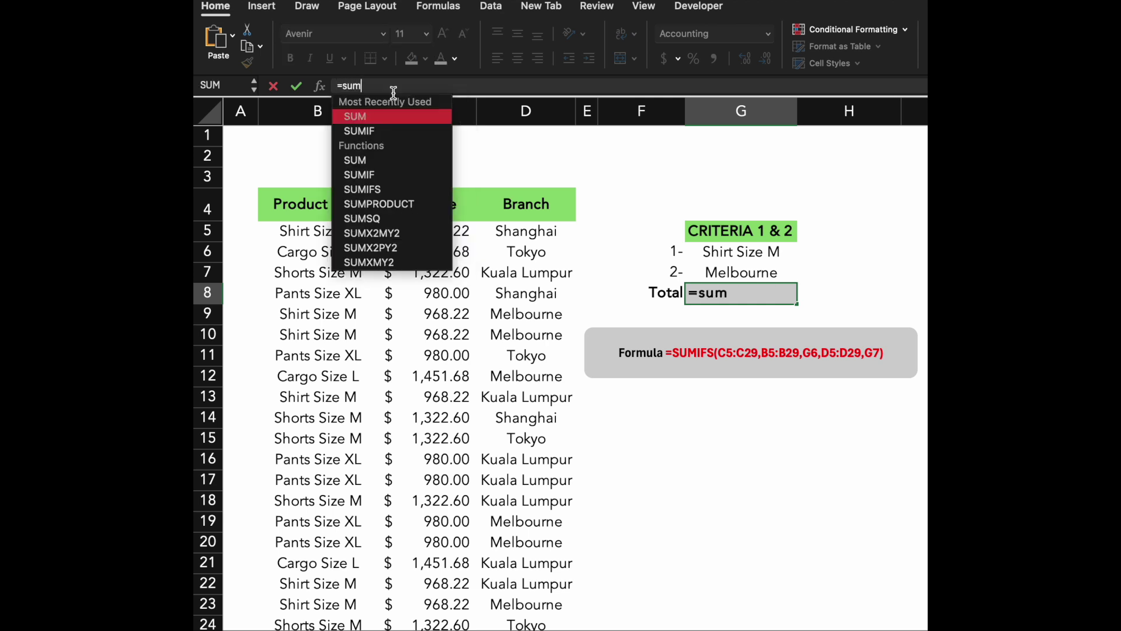
type("ifs")
Set the SUMIFS sum range to C5:C29 and the first criteria range to B5:B29
key("Tab")
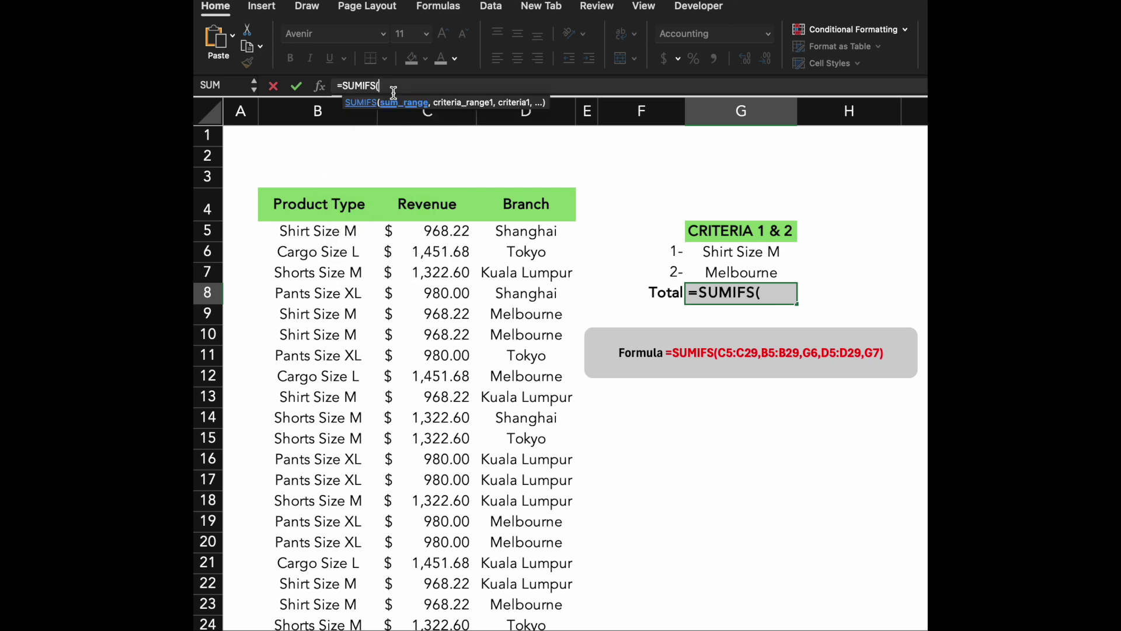
left_click(435, 232)
key("ctrl+shift+Down")
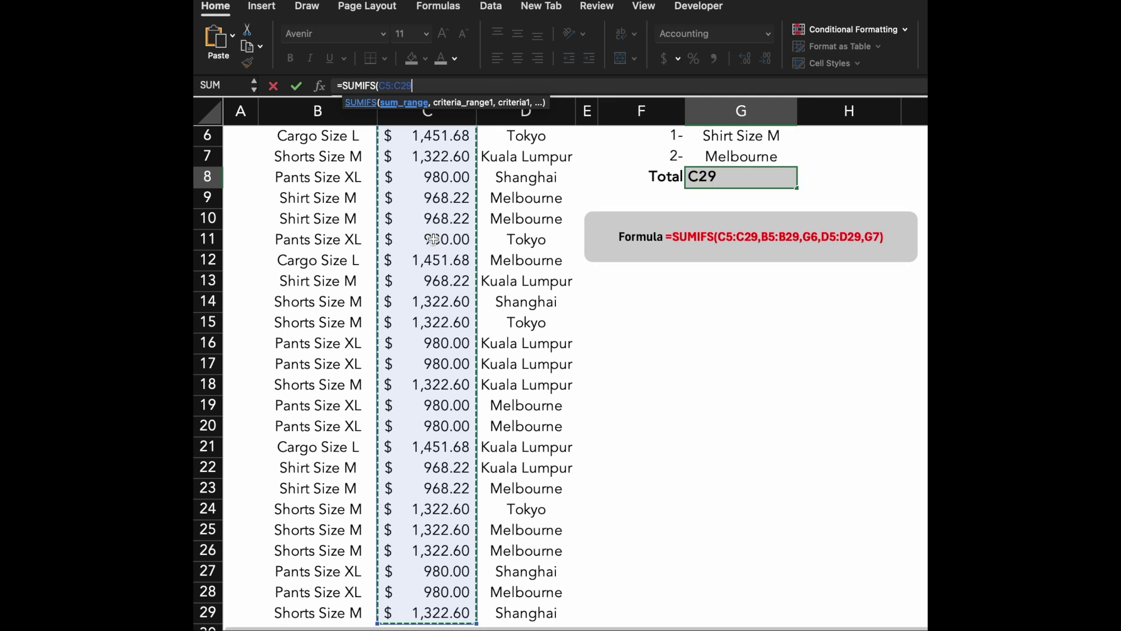
type(",")
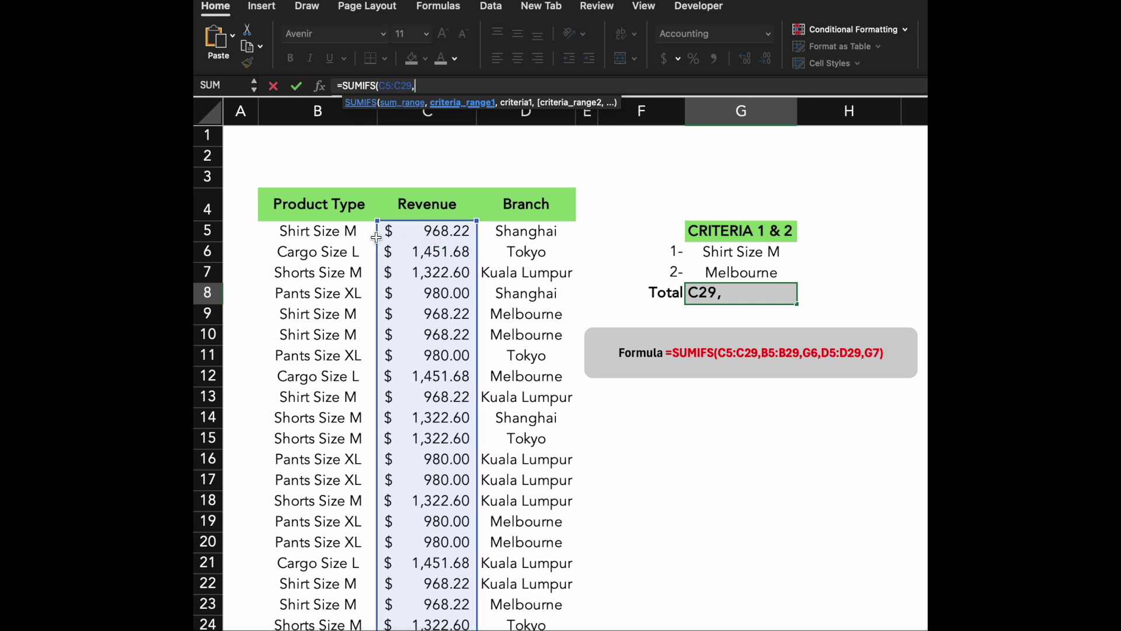
left_click(342, 232)
key("super+shift+Down")
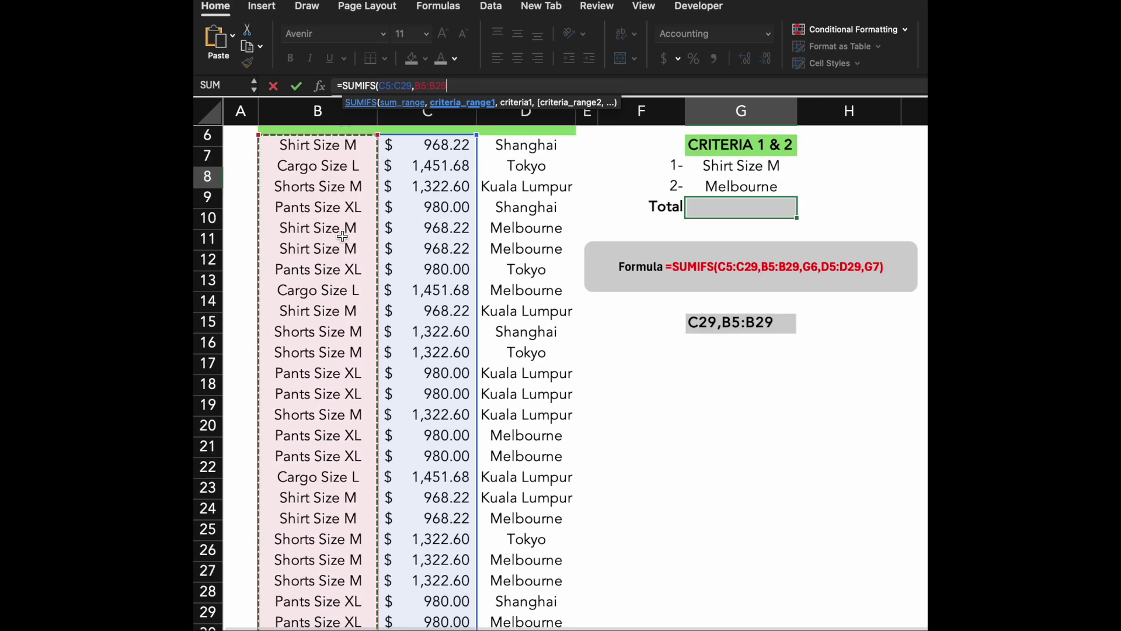
type(",")
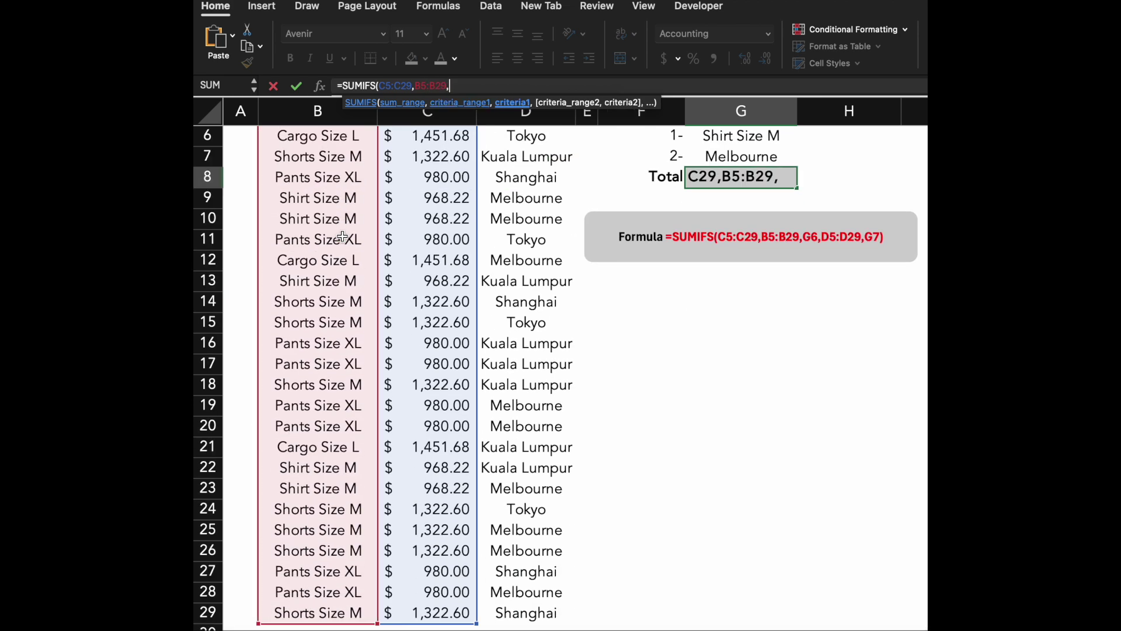
Finish the SUMIFS with criteria G6, D5:D29 and G7, giving a Total of $2,904.66
scroll(358, 321, "up", 5)
left_click(740, 251)
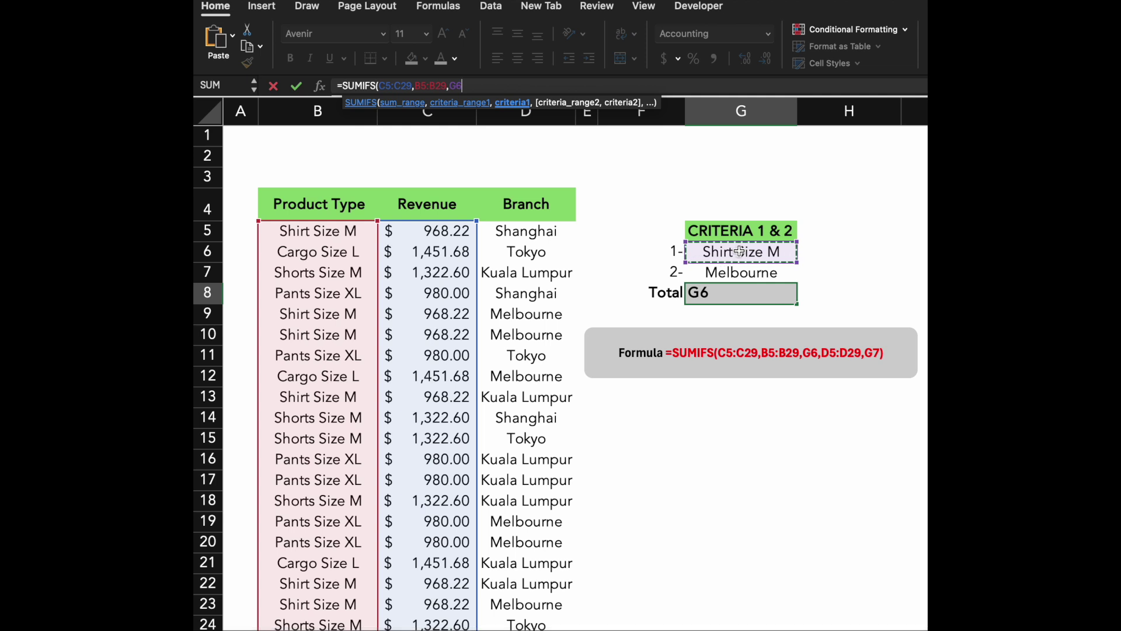
type(",")
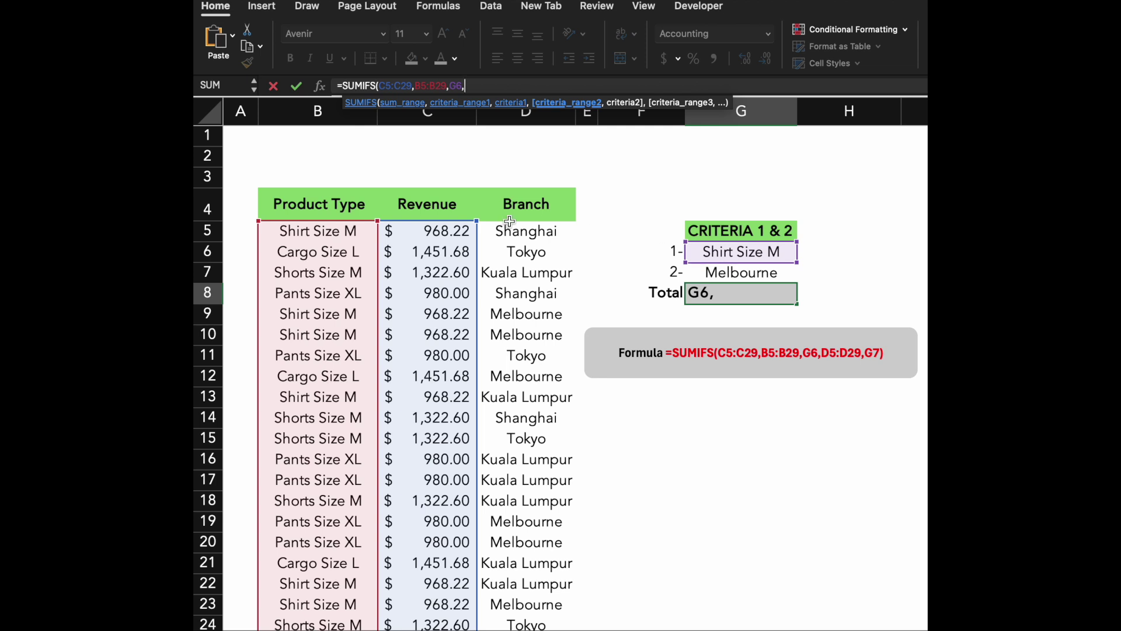
left_click(542, 233)
key("super+shift+Down")
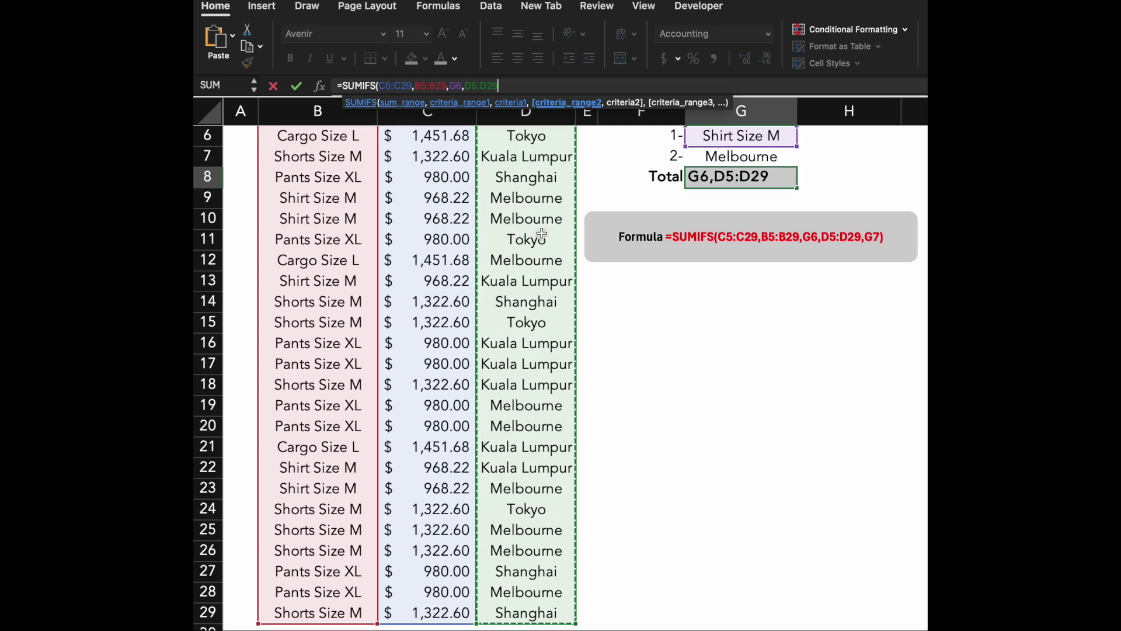
type(",")
scroll(541, 233, "up", 5)
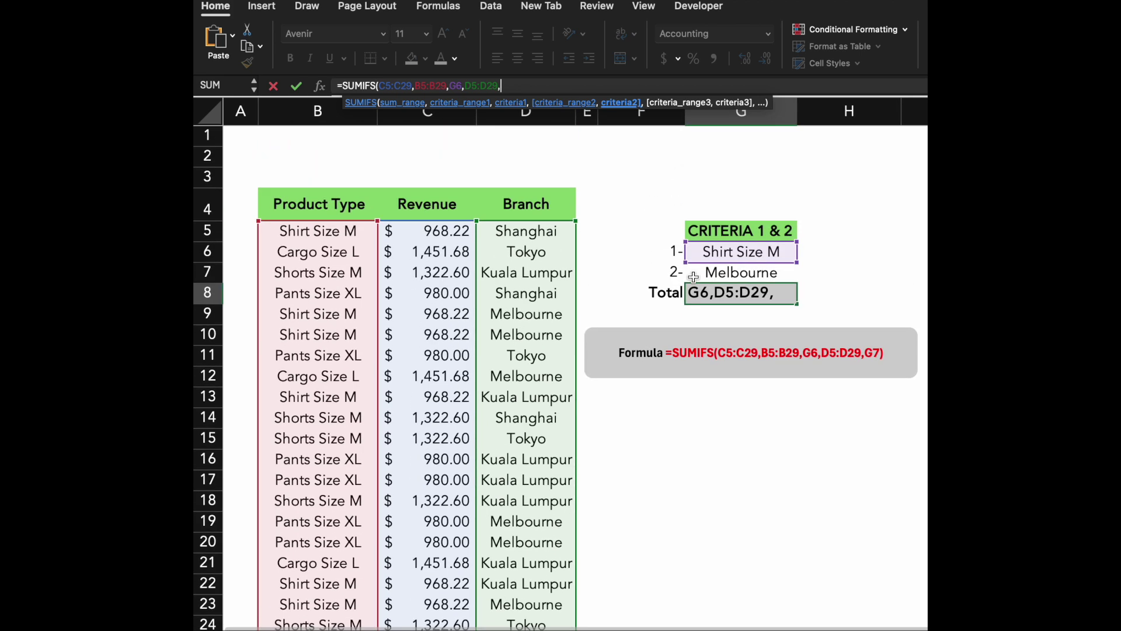
left_click(718, 273)
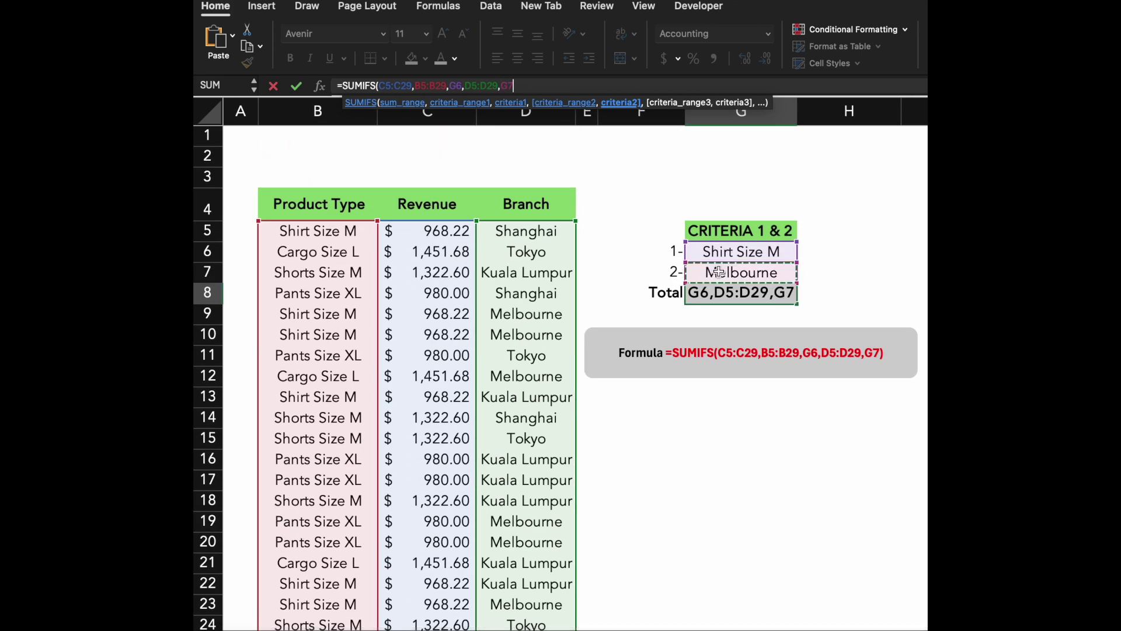
type(")")
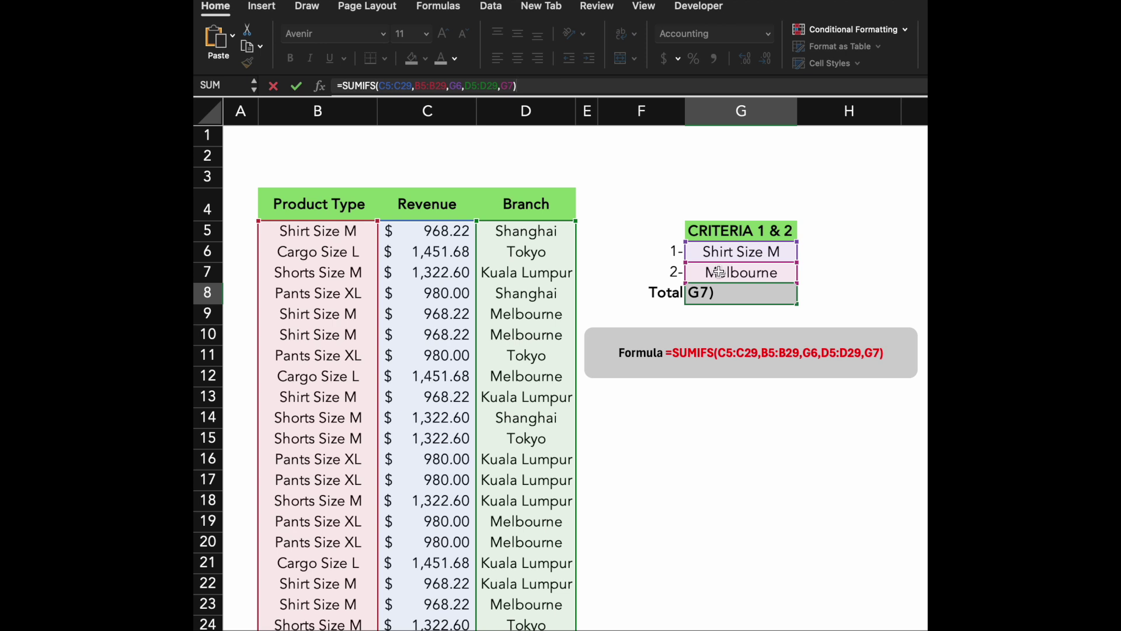
key("Return")
Enter Shanghai as the branch criterion in G7
left_click(747, 460)
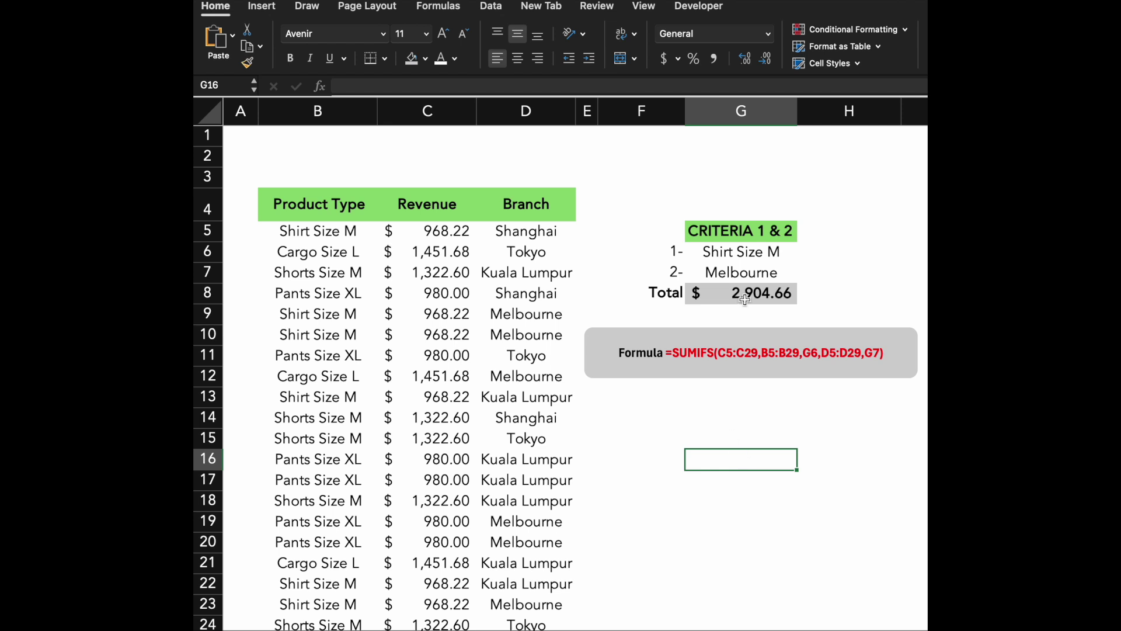
left_click(748, 272)
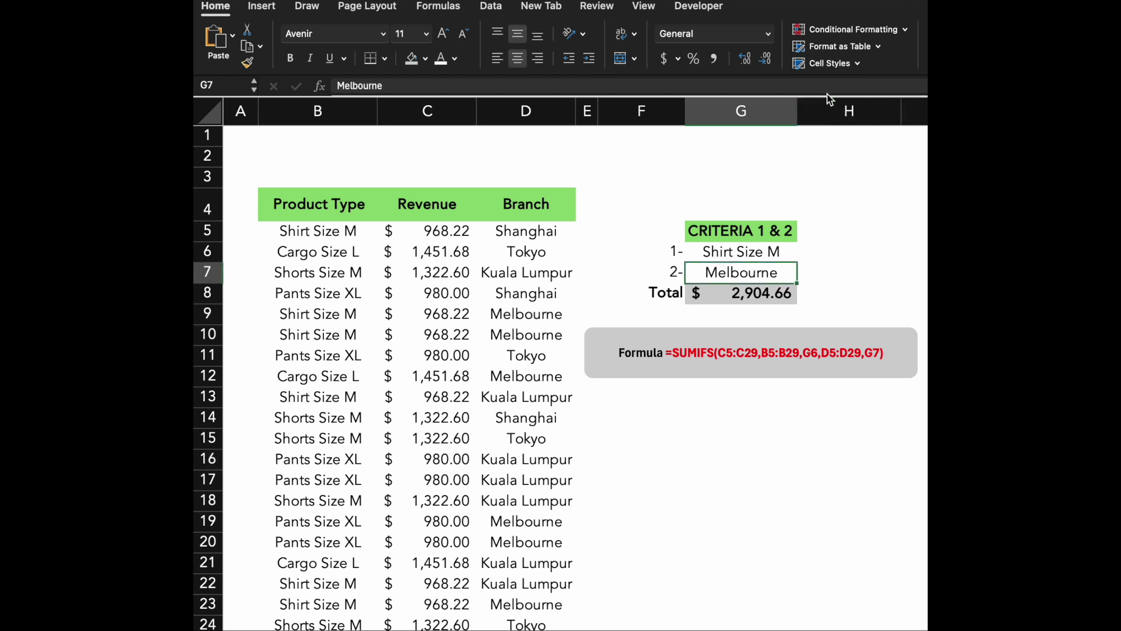
type("Shanghai")
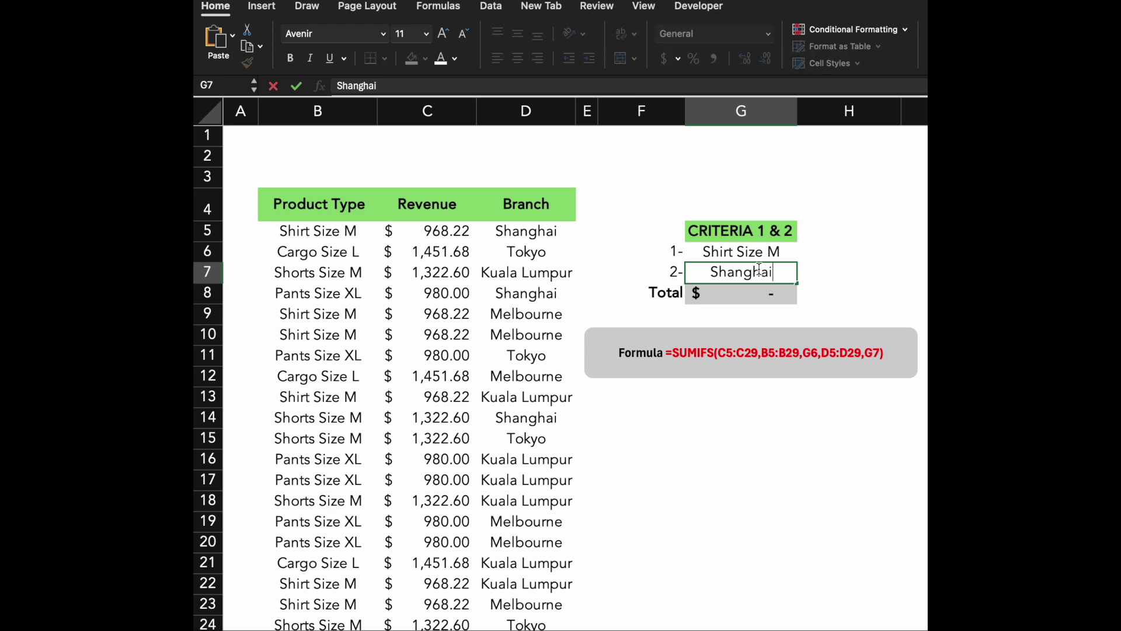
key("Return")
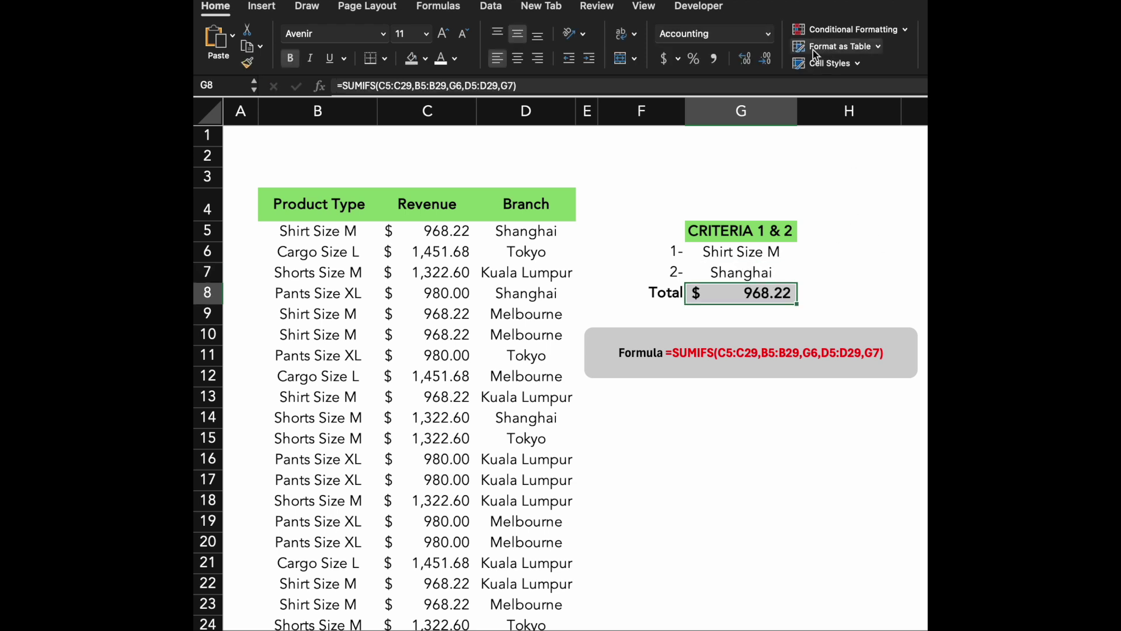
Change the G7 branch criterion to Kuala Lumpur so the Total shows $1,936.44
left_click(749, 276)
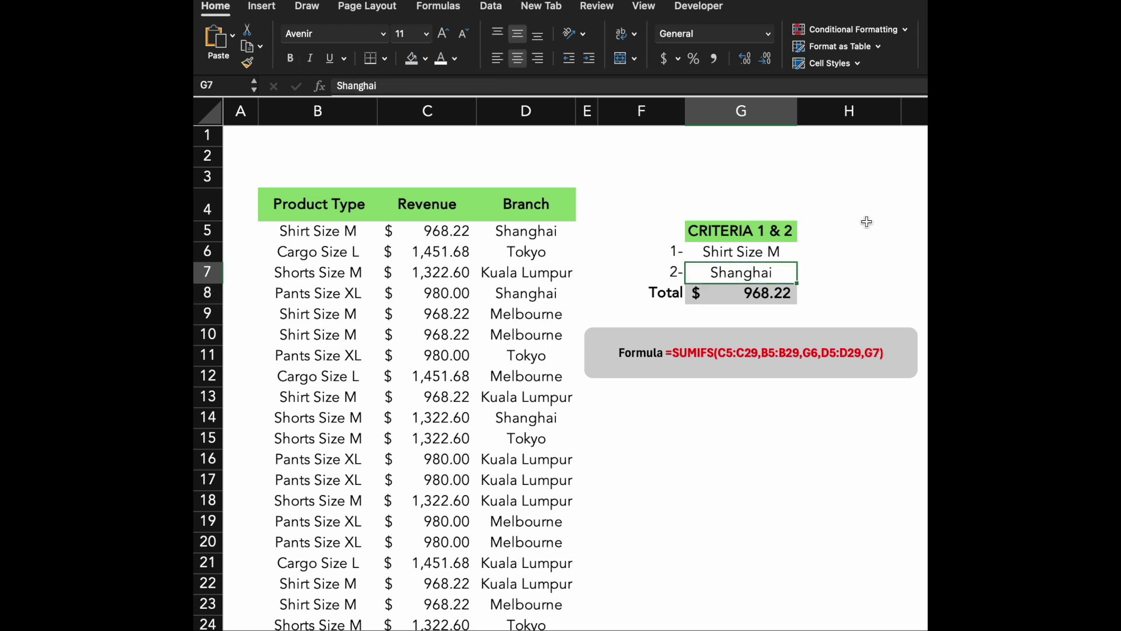
type("Kuala")
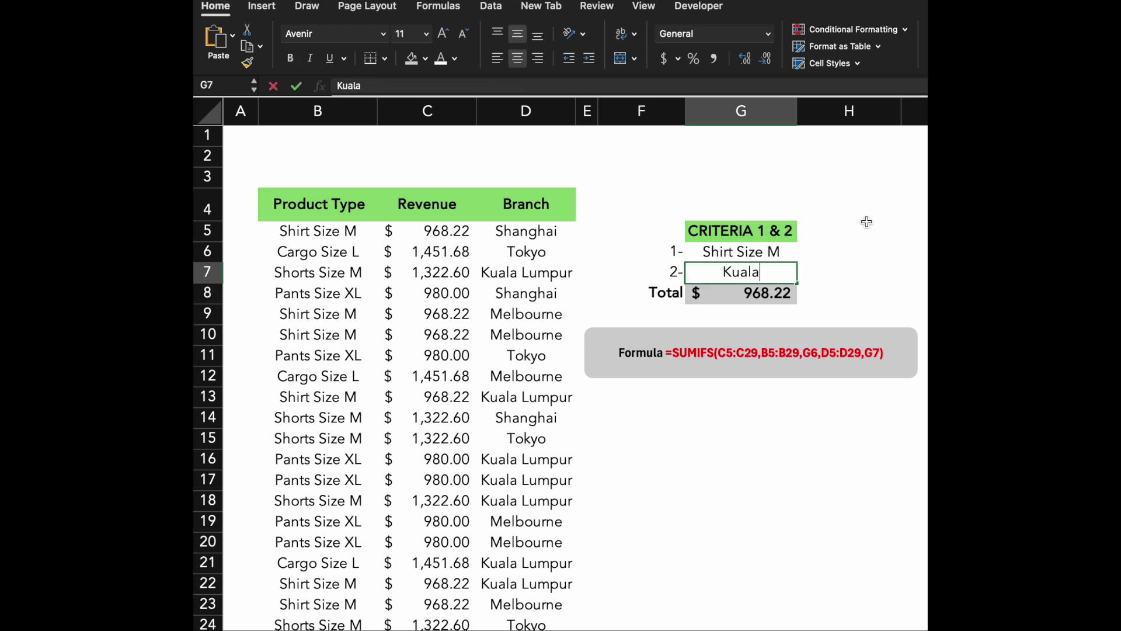
type(" Lump")
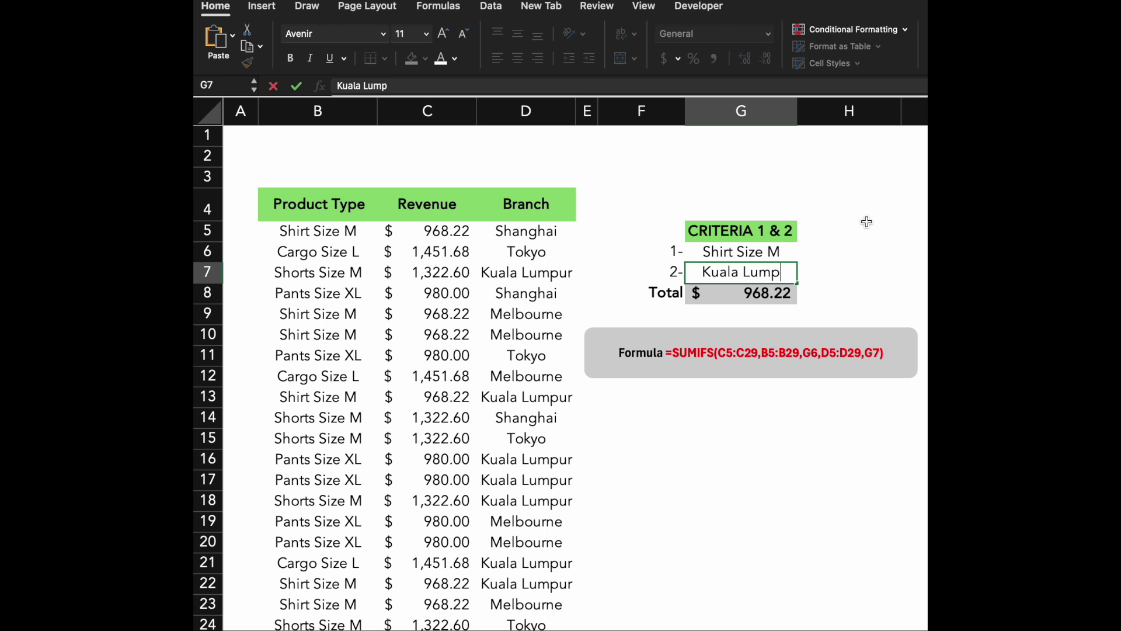
type("ur")
key("Return")
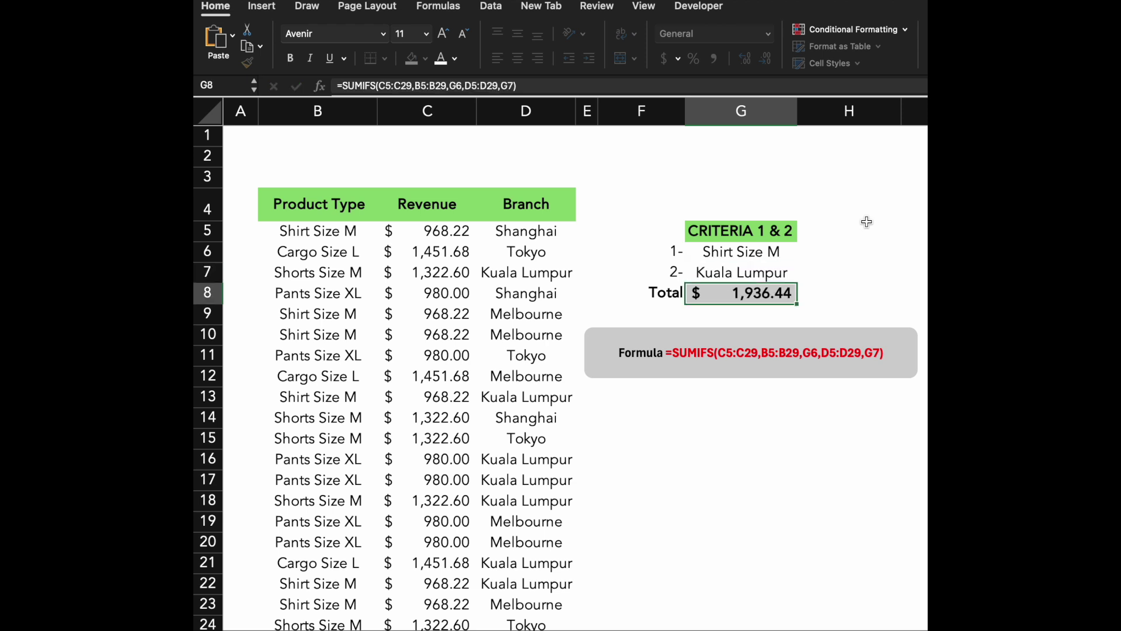
left_click(867, 221)
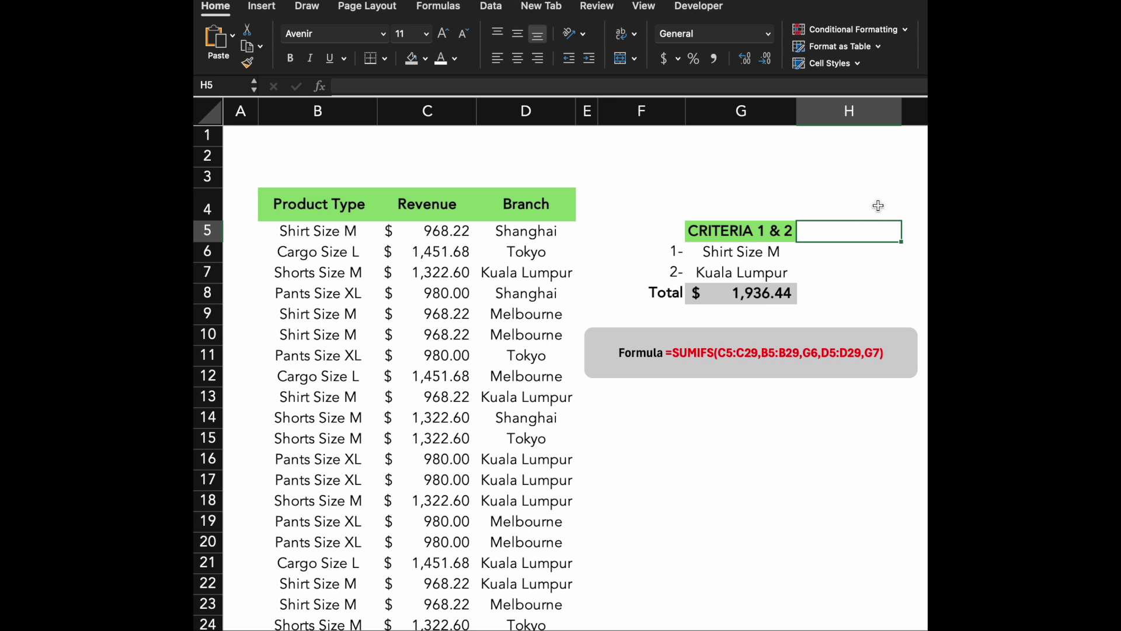
left_click(771, 251)
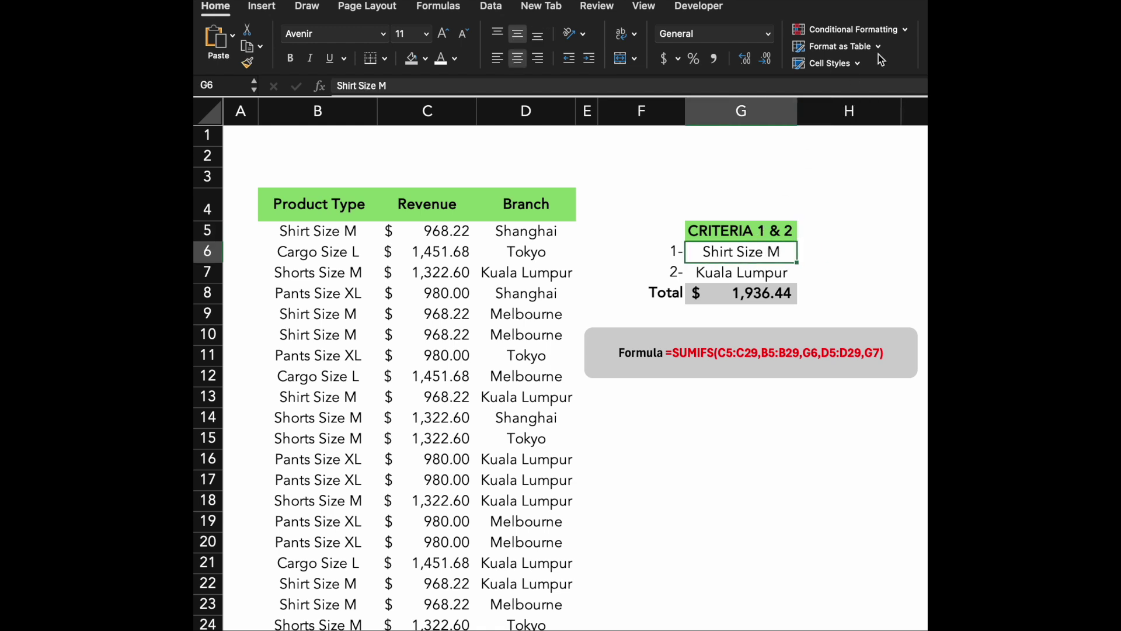
Replace the G6 product criterion with Pants Size XL
key("BackSpace")
type("Pants")
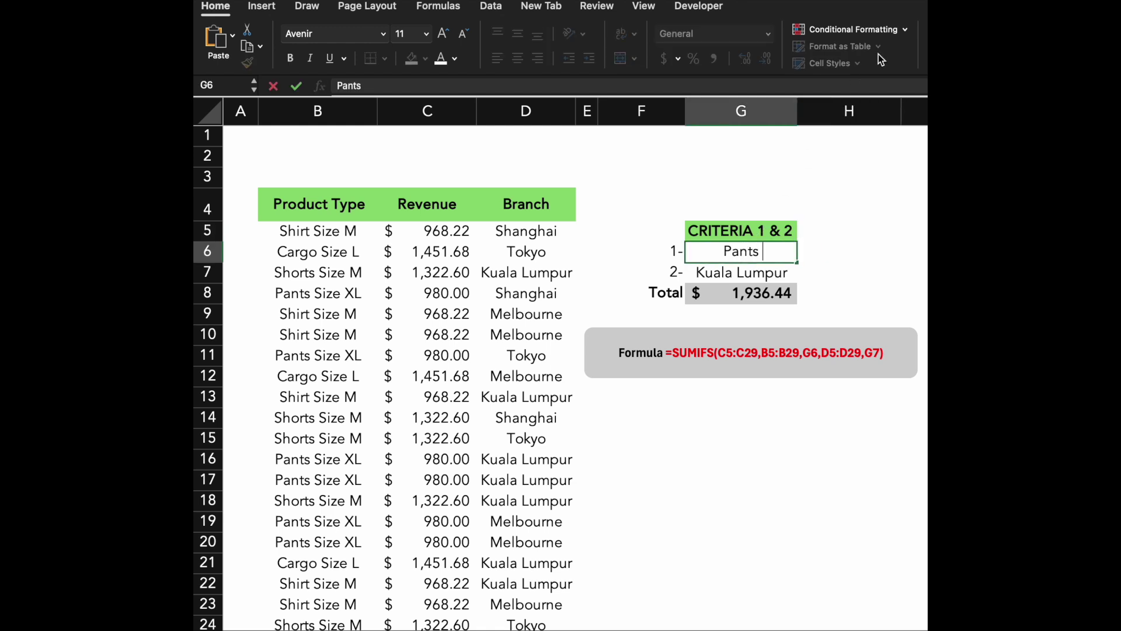
type(" Size XL")
key("Return")
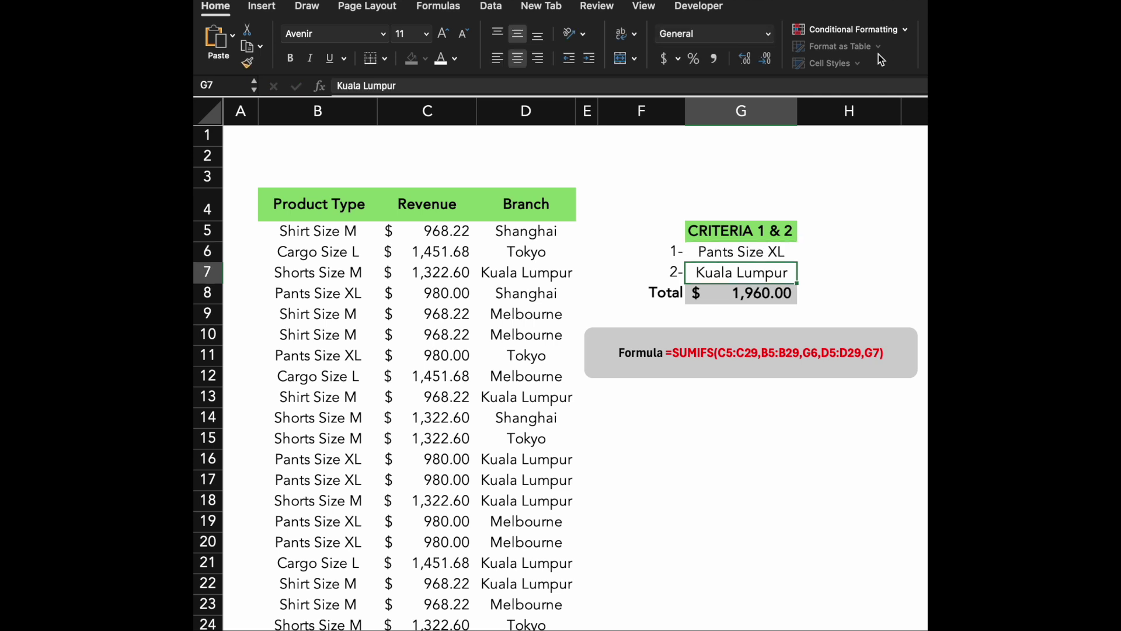
left_click(879, 217)
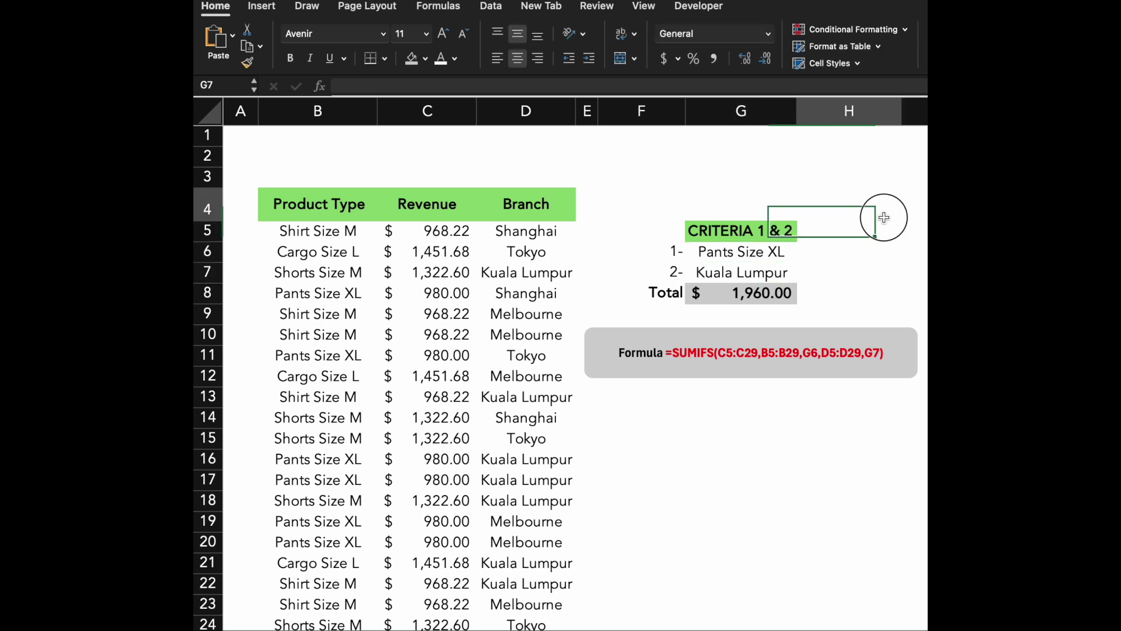
Change the product criterion to Shorts Size M, giving a Total of $2,645.20
left_click(757, 251)
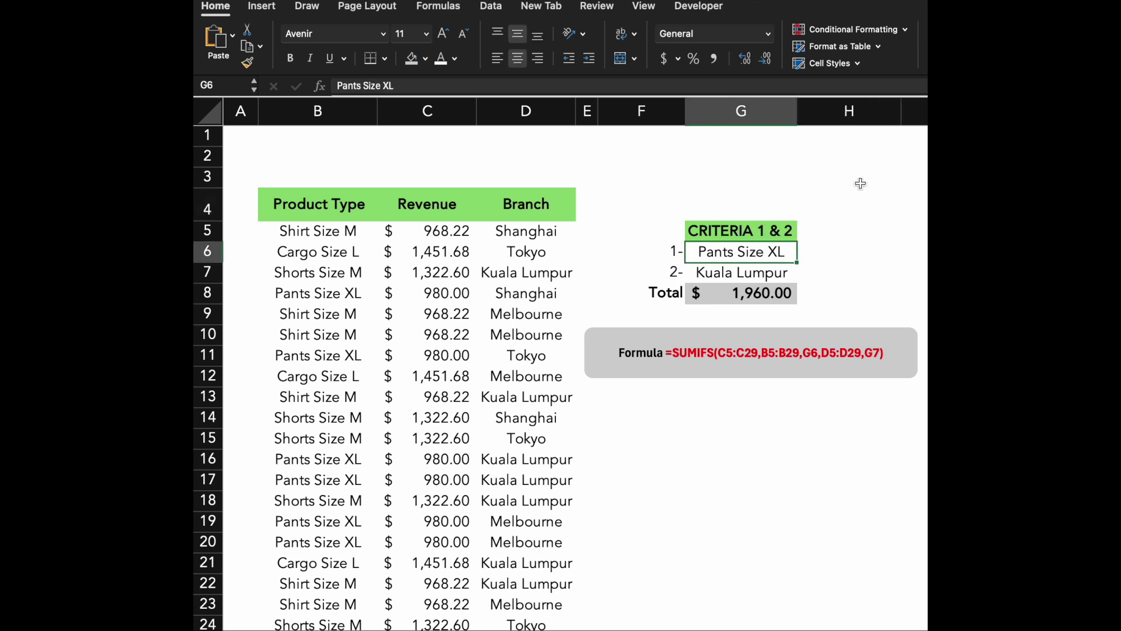
type("Short")
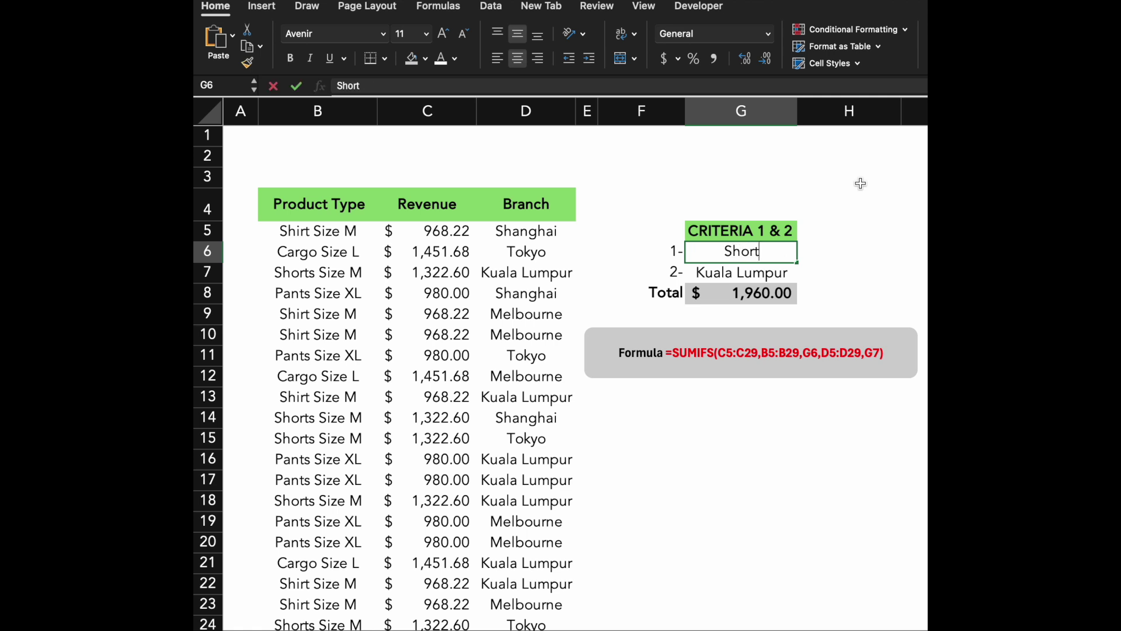
type("s Size <")
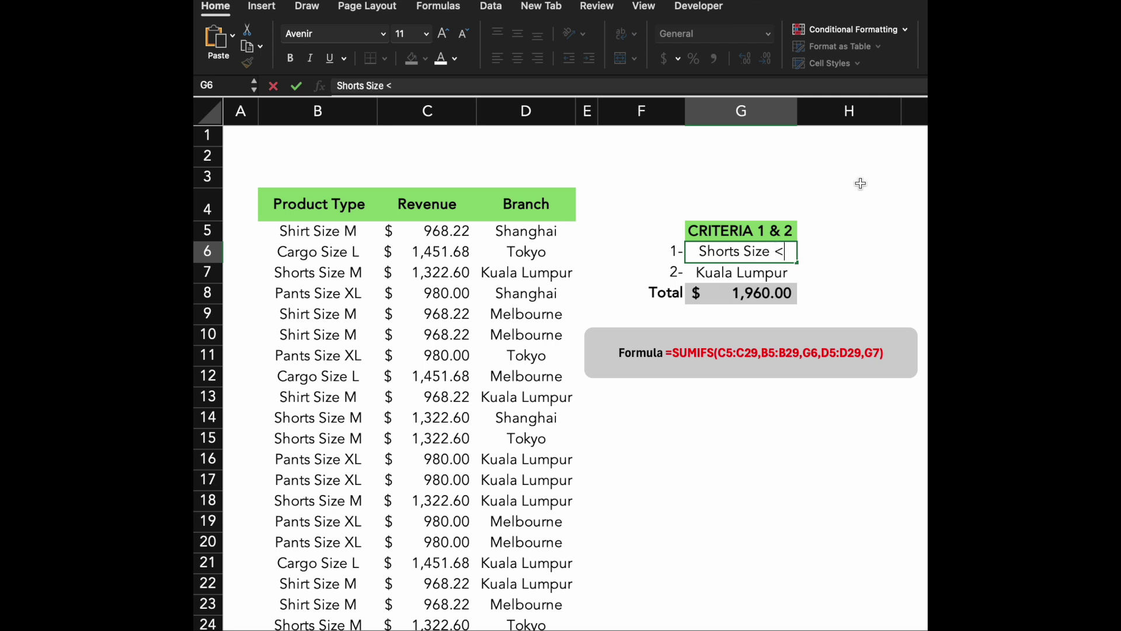
key("BackSpace")
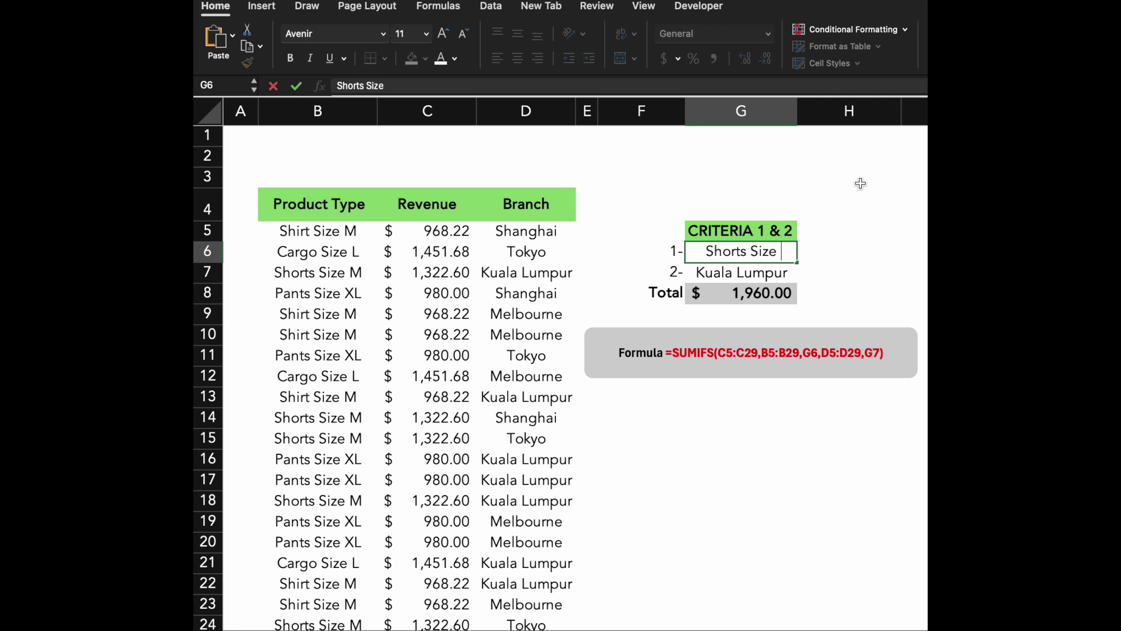
type("M")
key("Return")
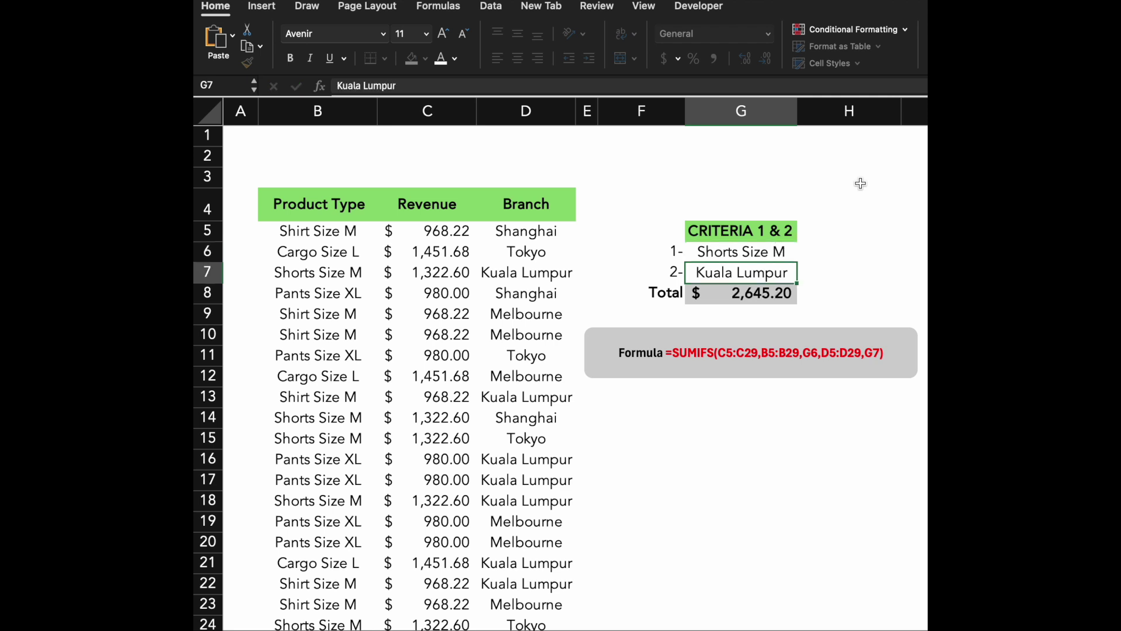
left_click(863, 214)
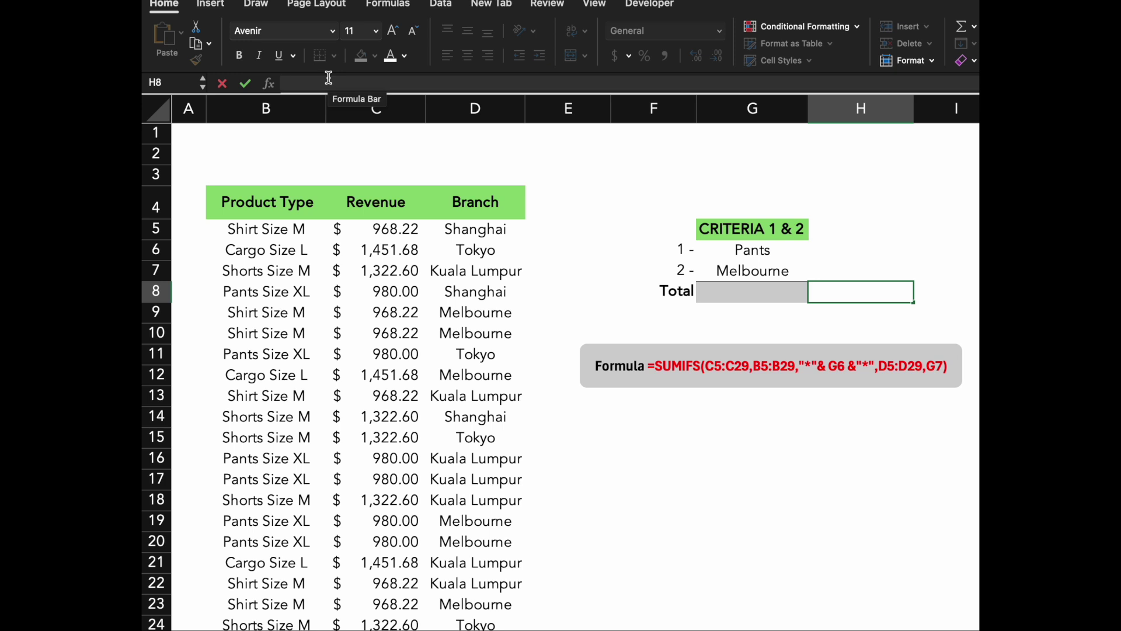
Move to the empty Total cell G8 on the wildcard SUMIFS sheet
key("Left")
Clear the stray text from G8 and begin a SUMIFS formula there
type("s")
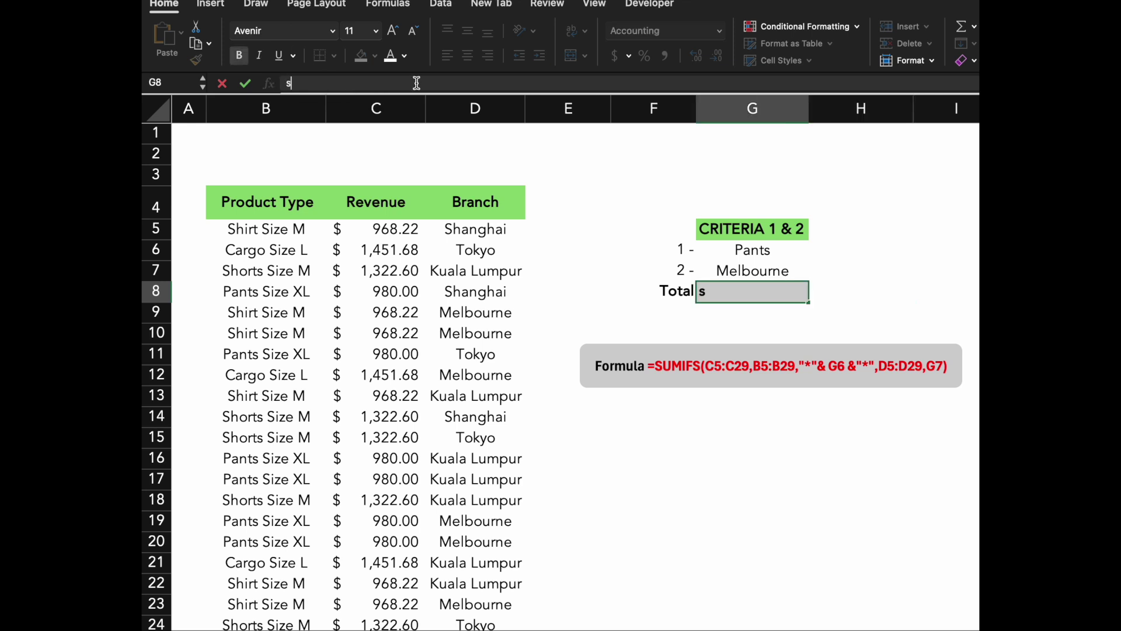
type("umifs")
key("Tab")
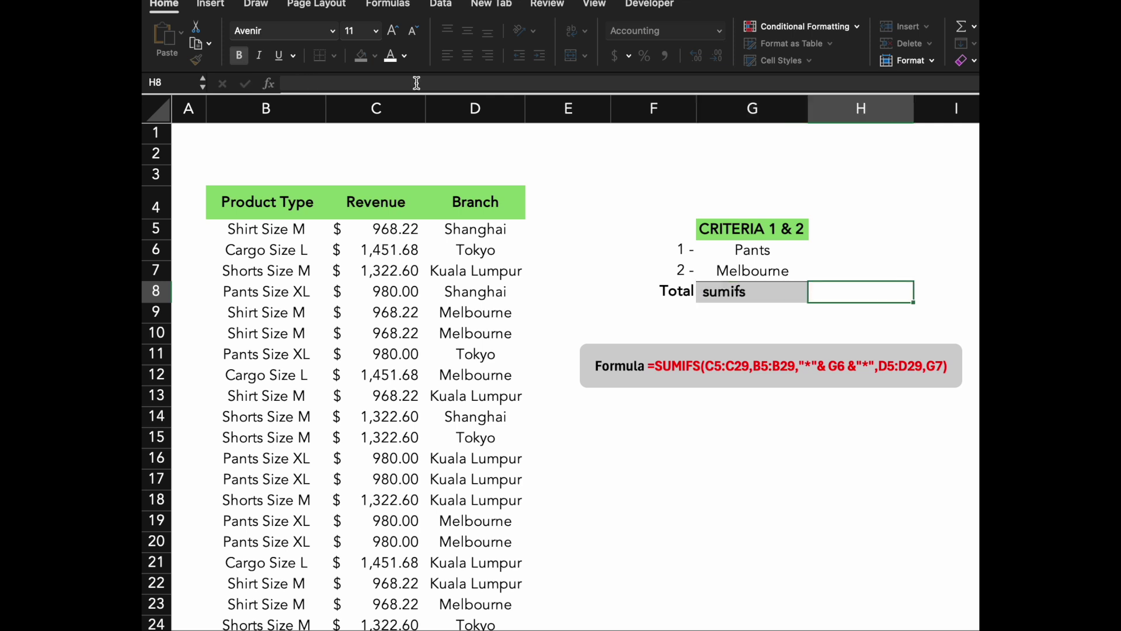
left_click(736, 295)
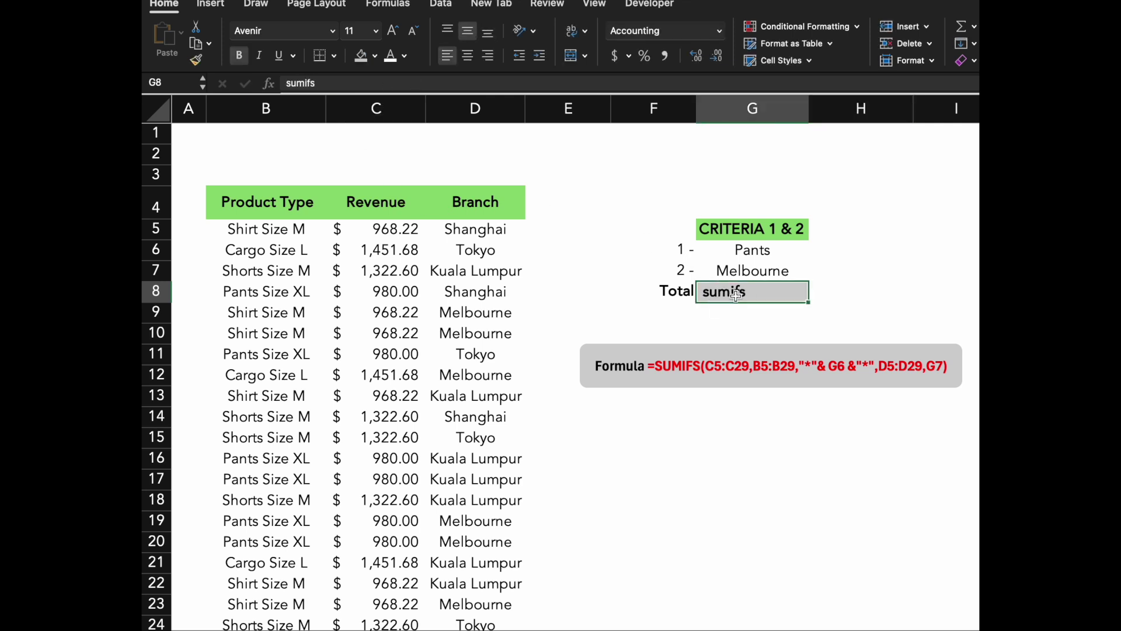
type("=")
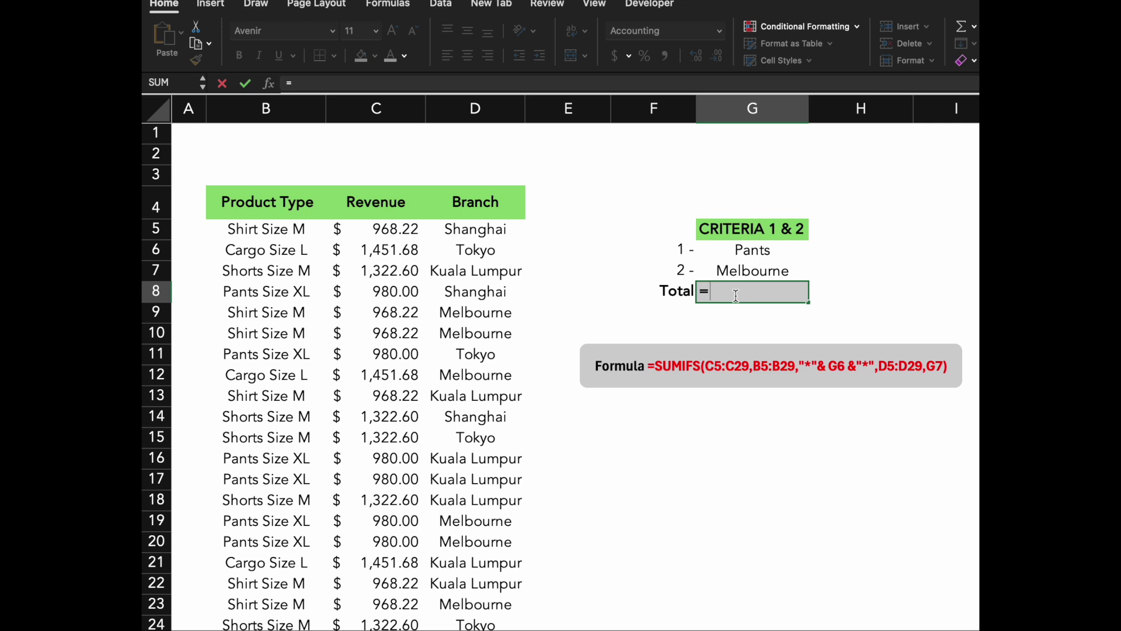
key("Escape")
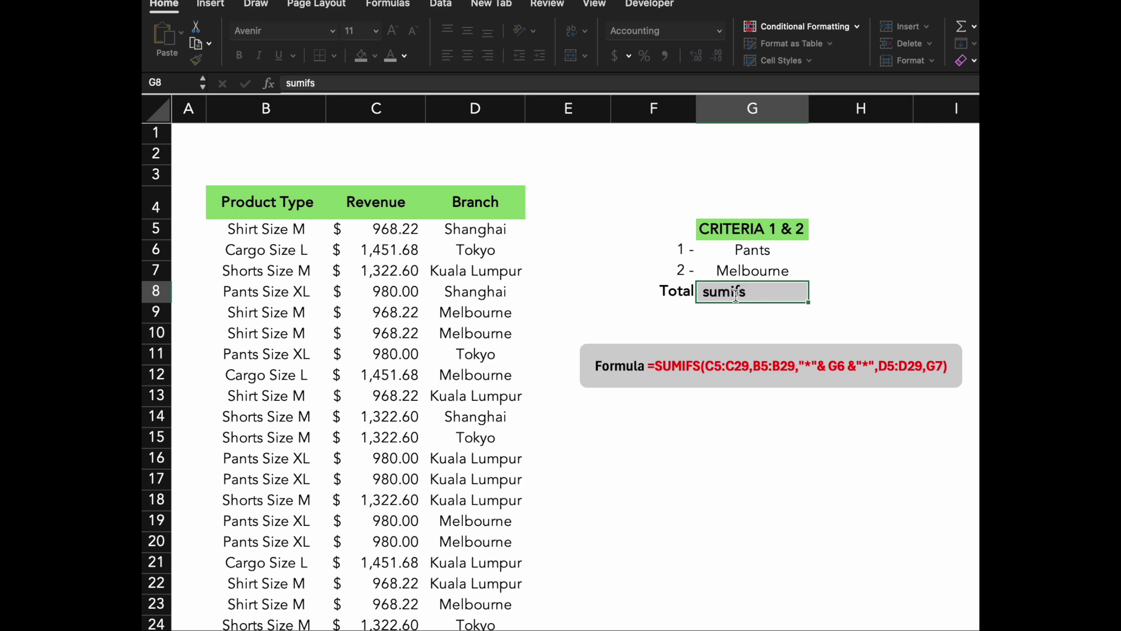
key("Delete")
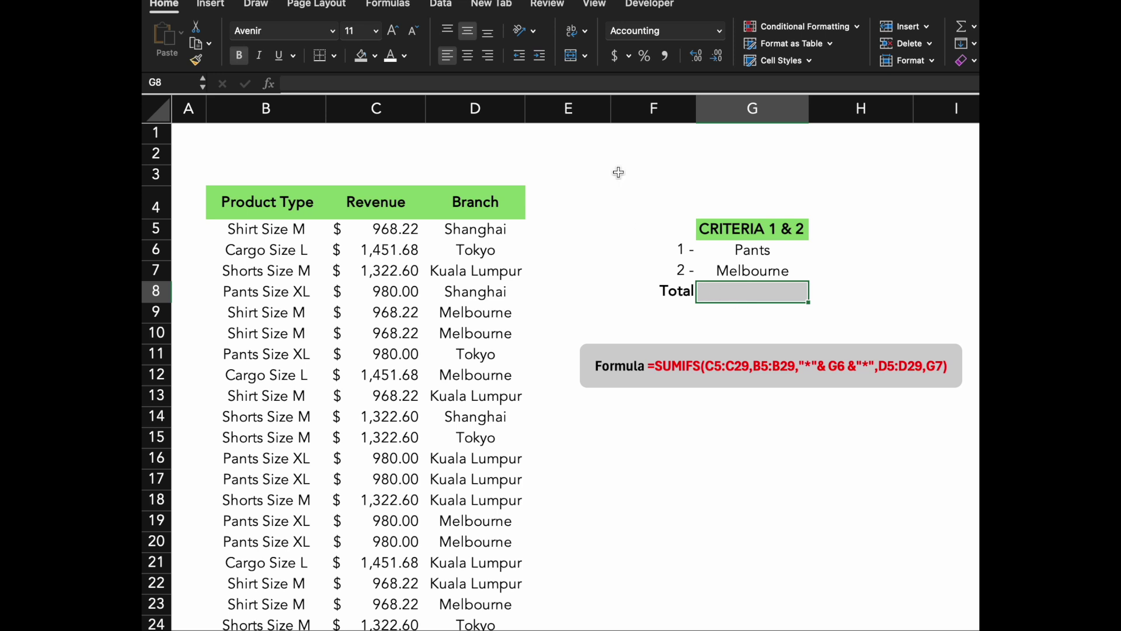
left_click(591, 77)
type("=sum")
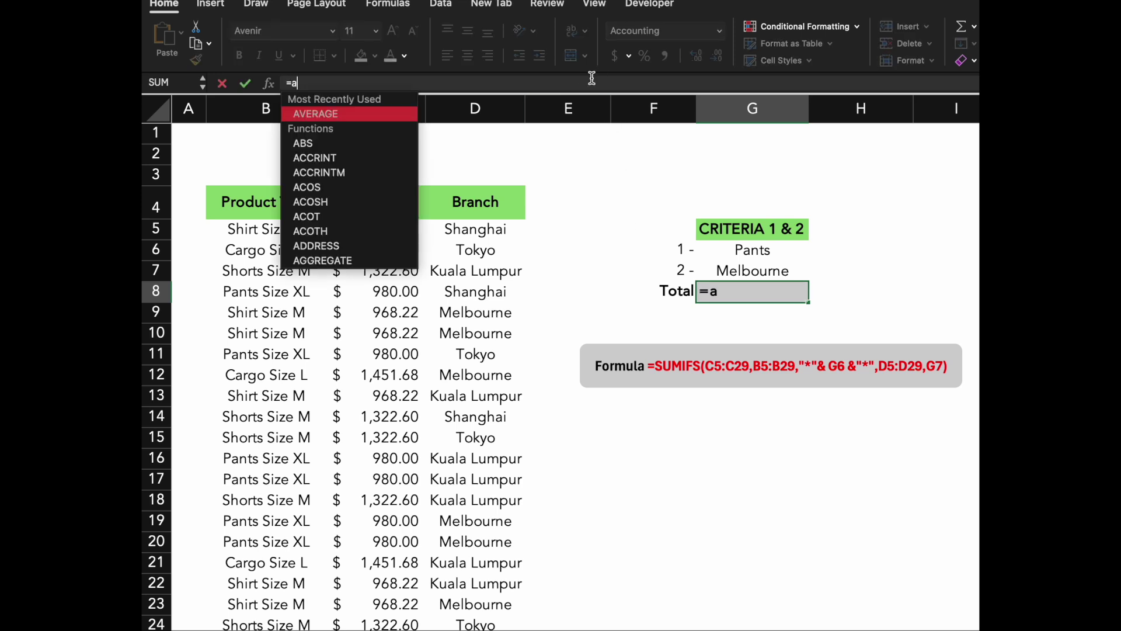
key("BackSpace")
key("BackSpace")
key("BackSpace")
key("Escape")
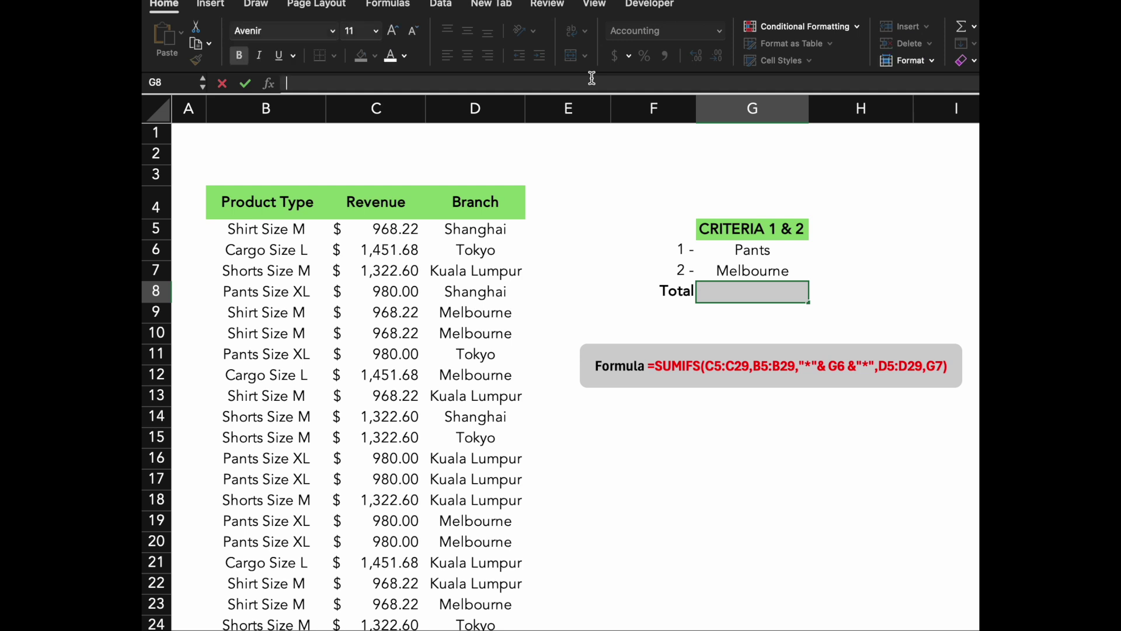
type("=aumi")
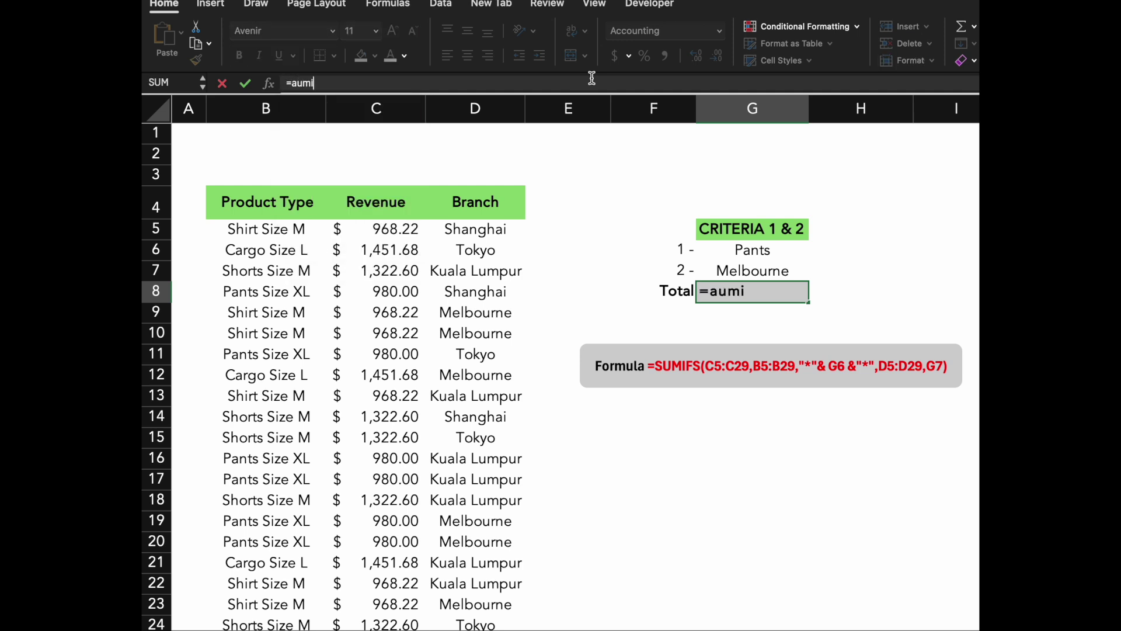
key("BackSpace")
key("BackSpace")
key("BackSpace")
key("BackSpace")
key("BackSpace")
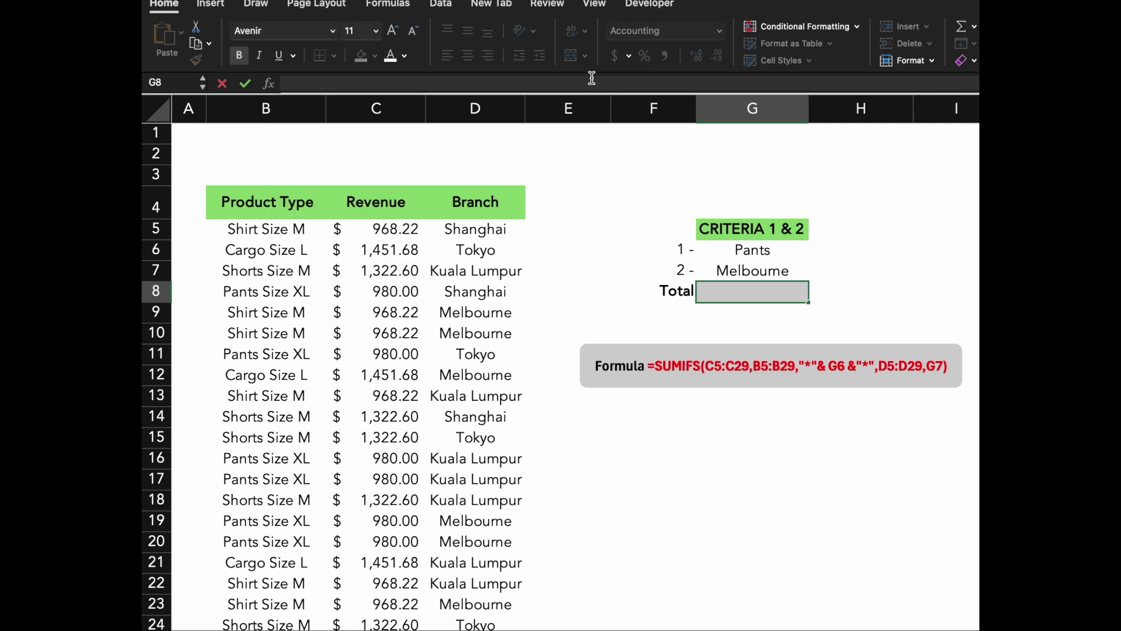
type("=sumifs")
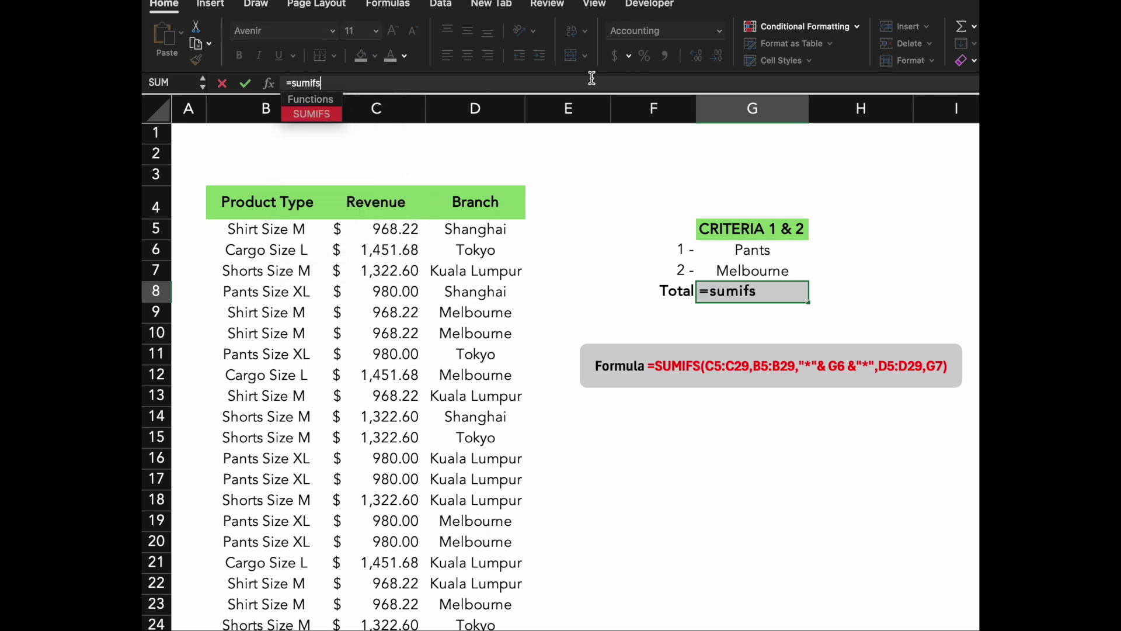
key("Tab")
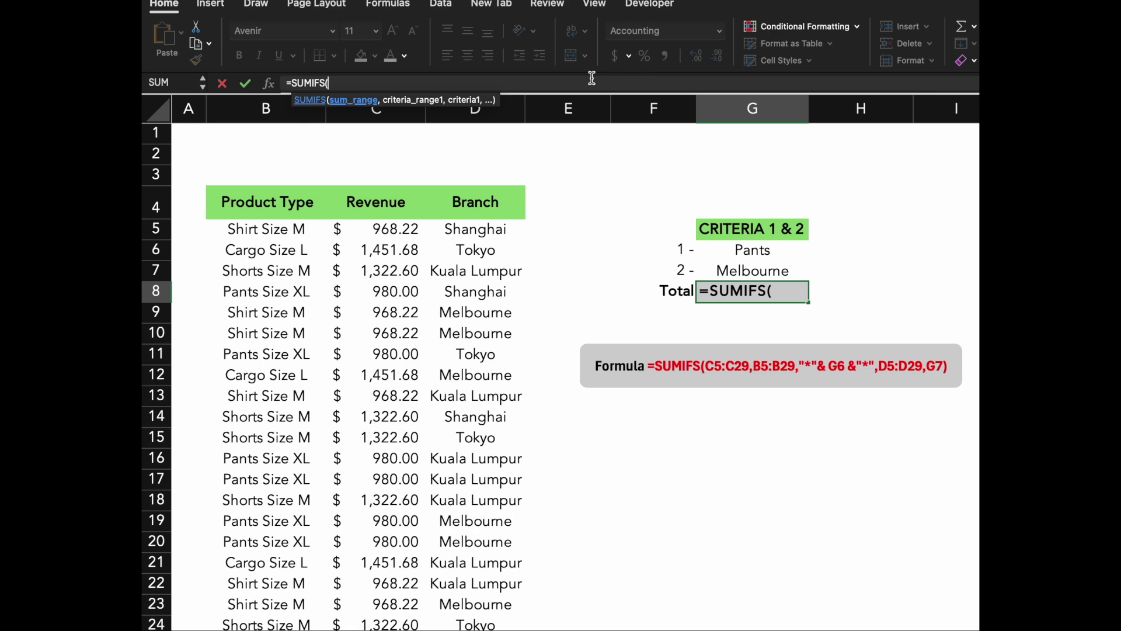
Use revenue C5:C29 as the sum range and product types B5:B29 as the first criteria range
left_click(411, 229)
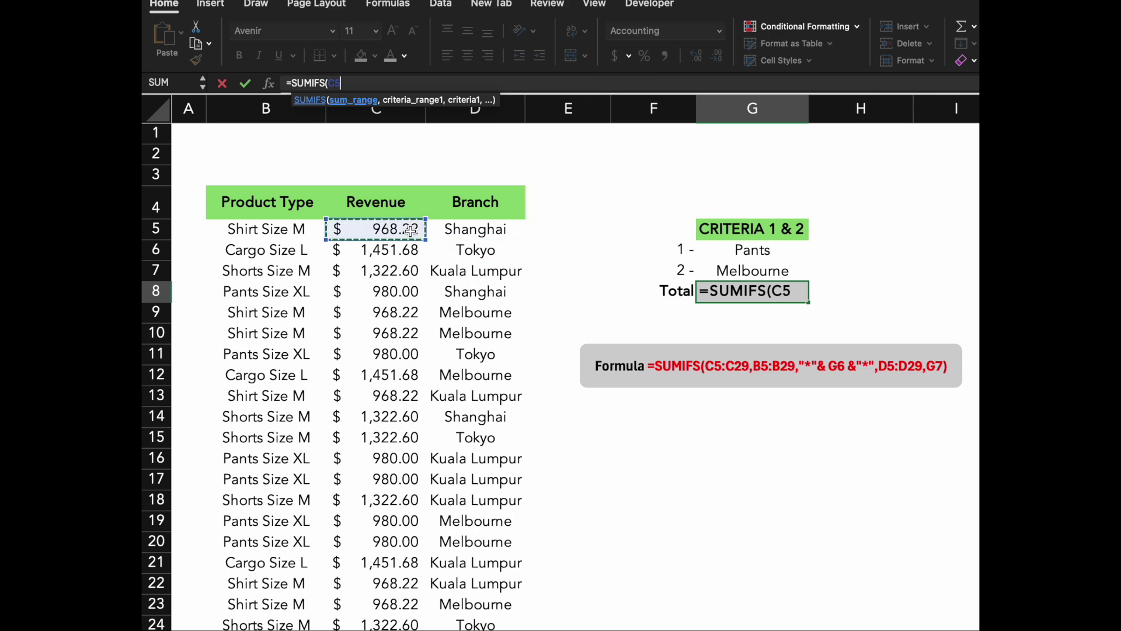
key("ctrl+shift+Down")
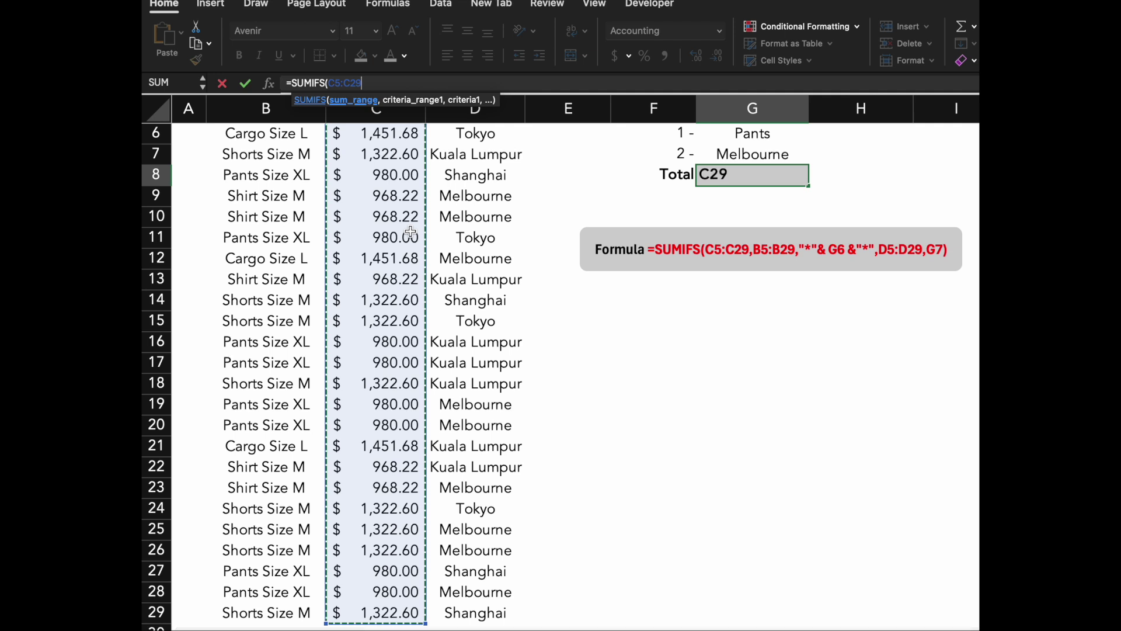
type(",")
scroll(385, 292, "up", 3)
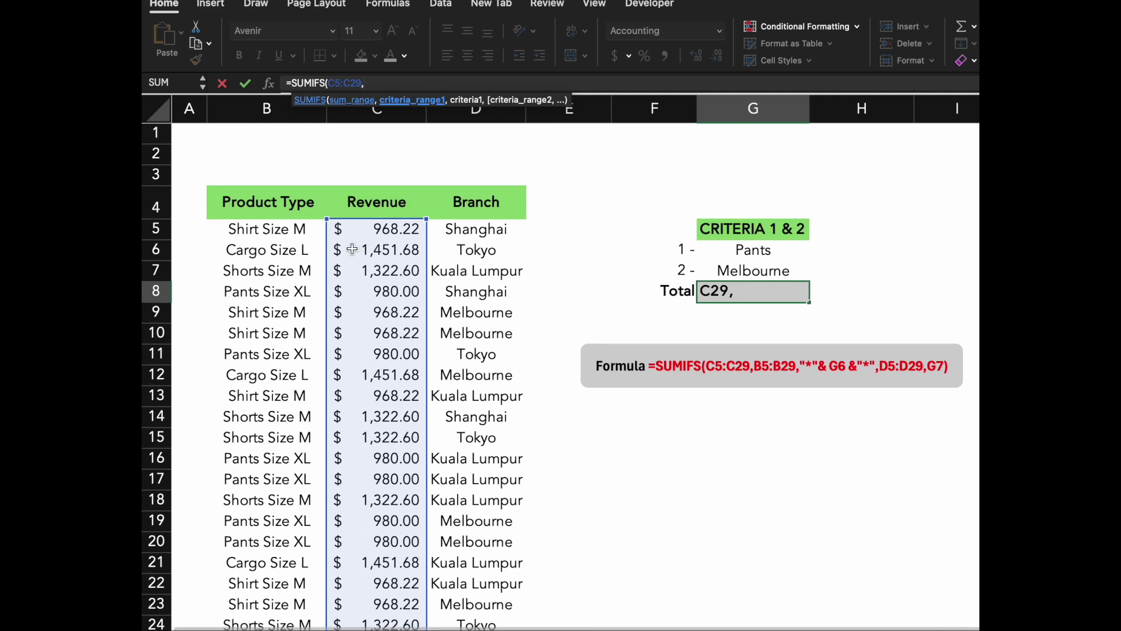
left_click(299, 228)
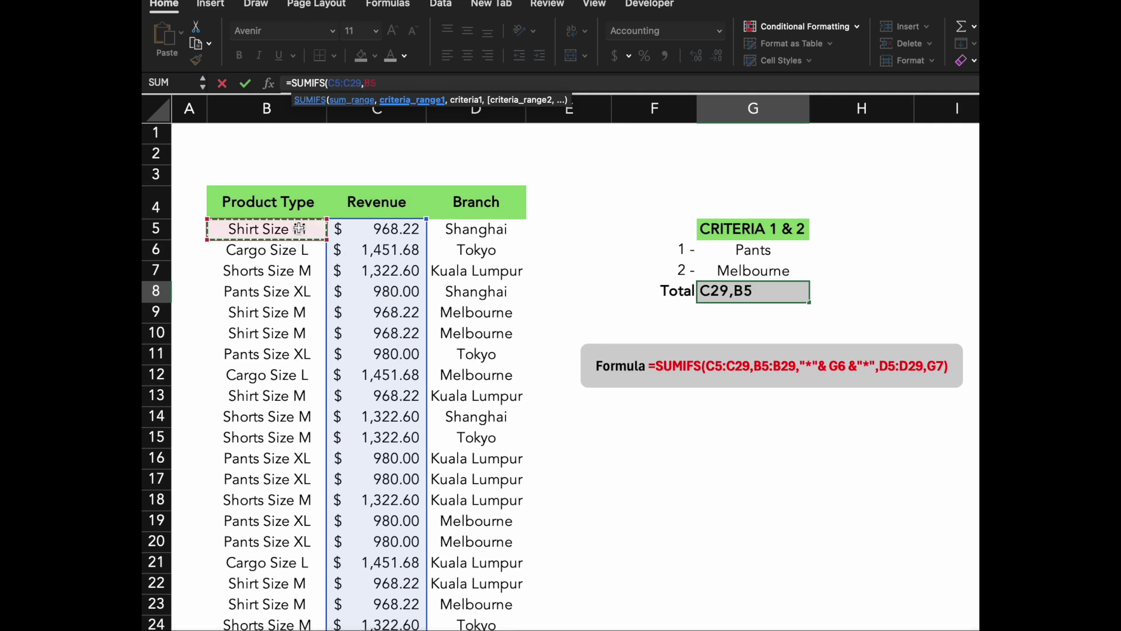
key("ctrl+shift+Down")
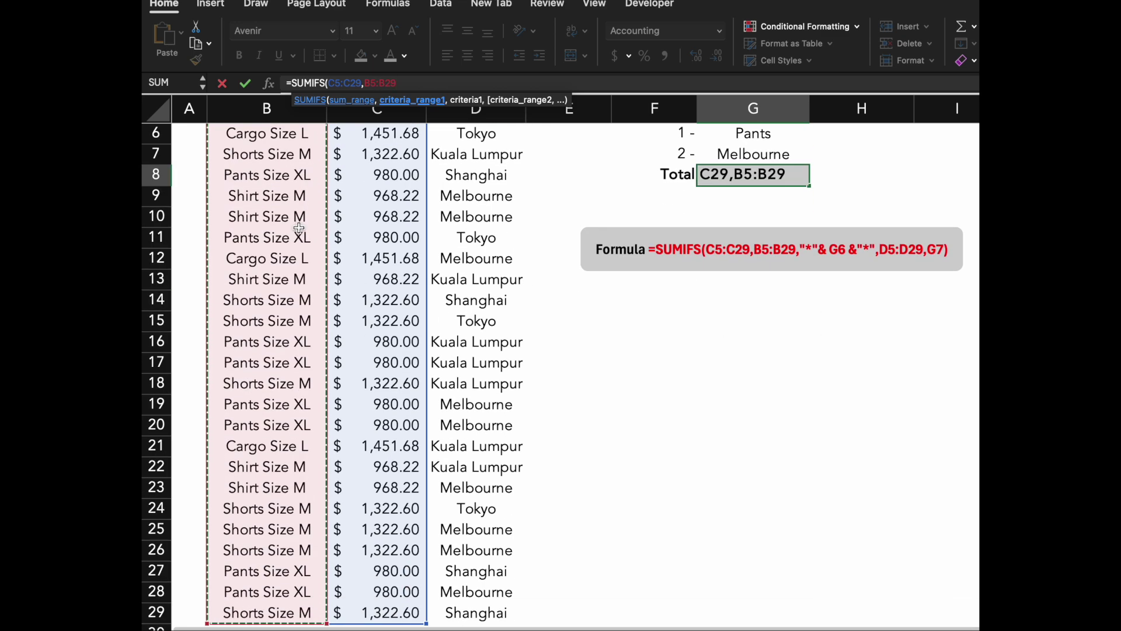
type(",")
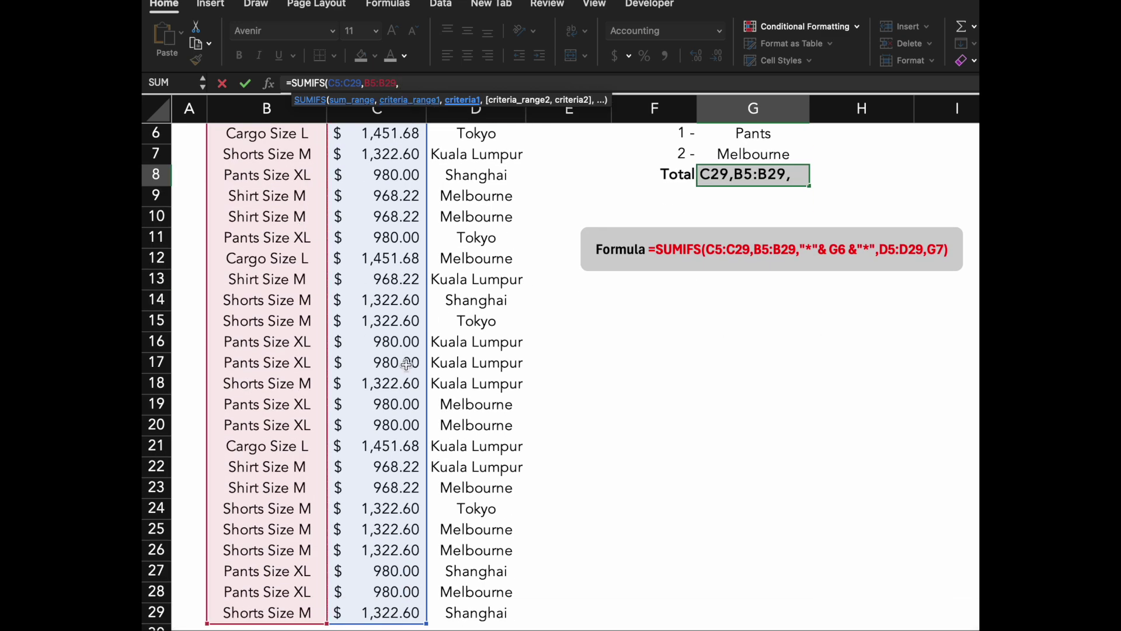
scroll(534, 310, "up", 5)
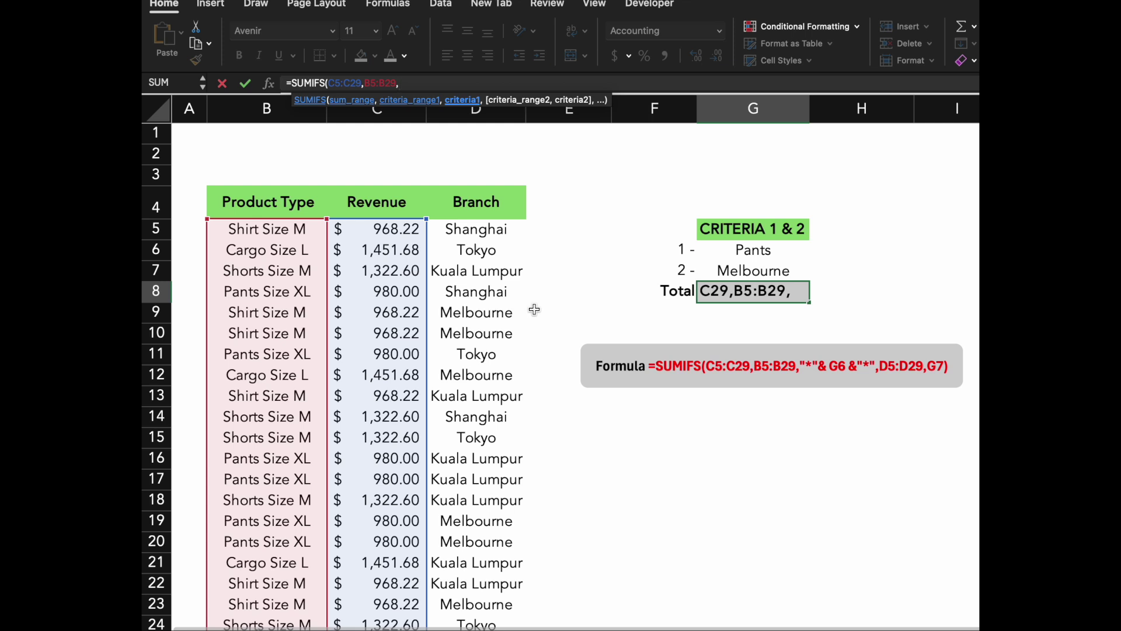
Add the wildcard criterion "*" & G6 & "*" to match any product containing Pants
type("\"*")
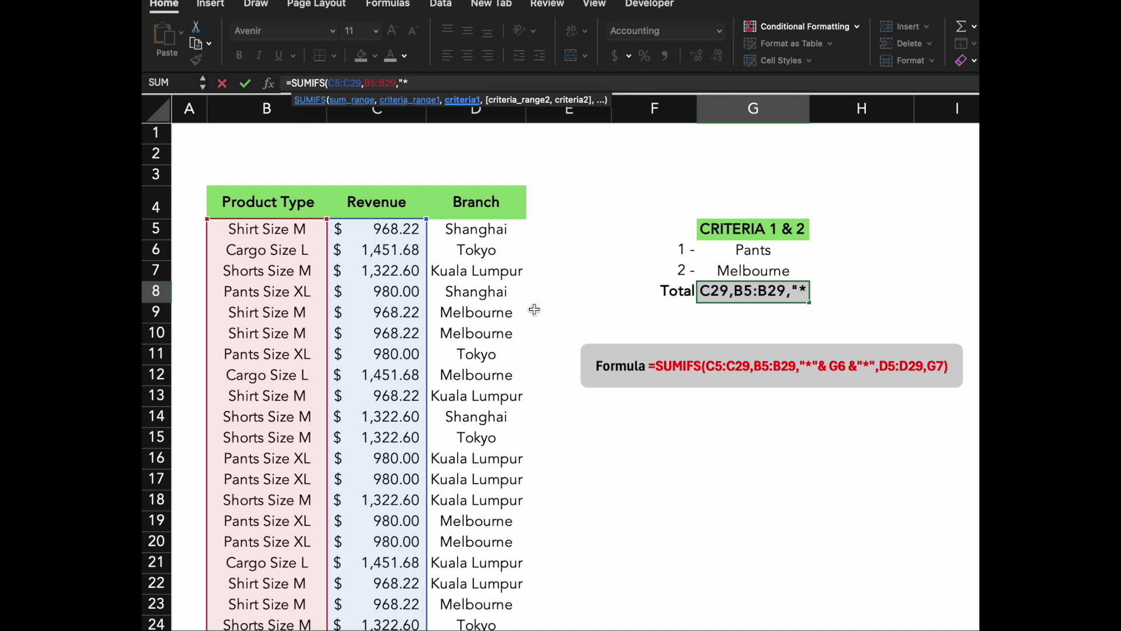
type("\"")
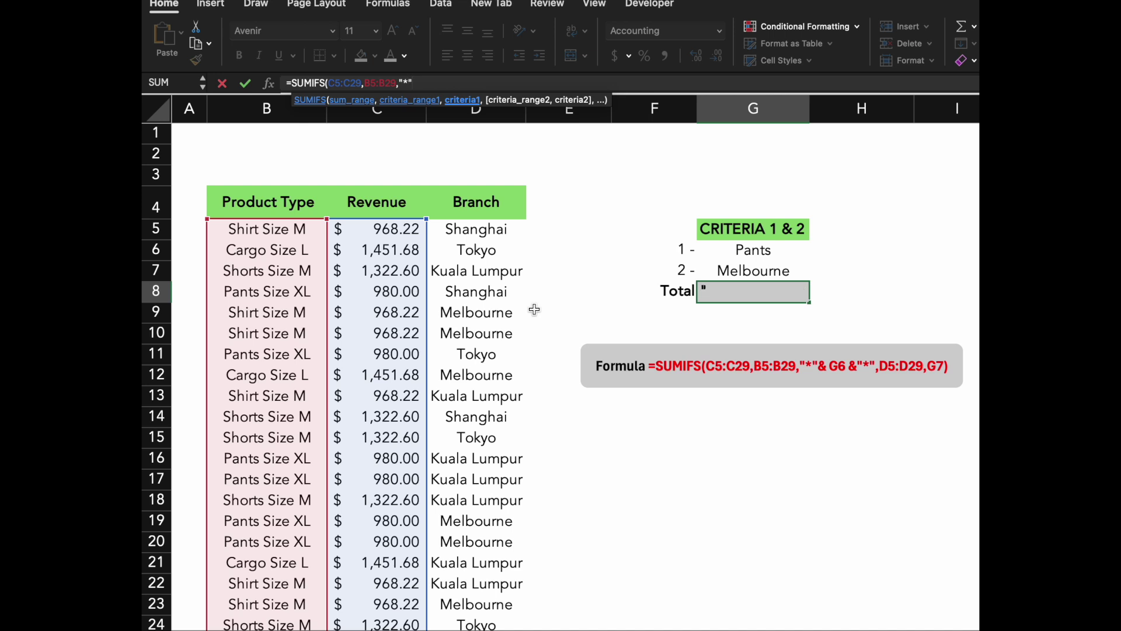
type(" &")
left_click(756, 251)
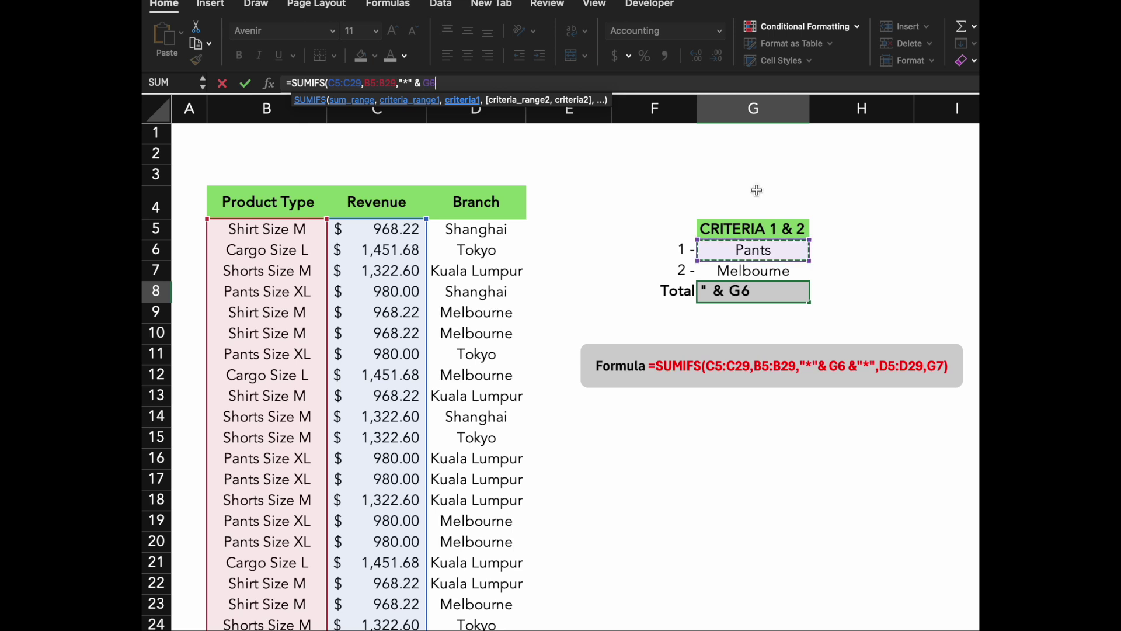
type("&")
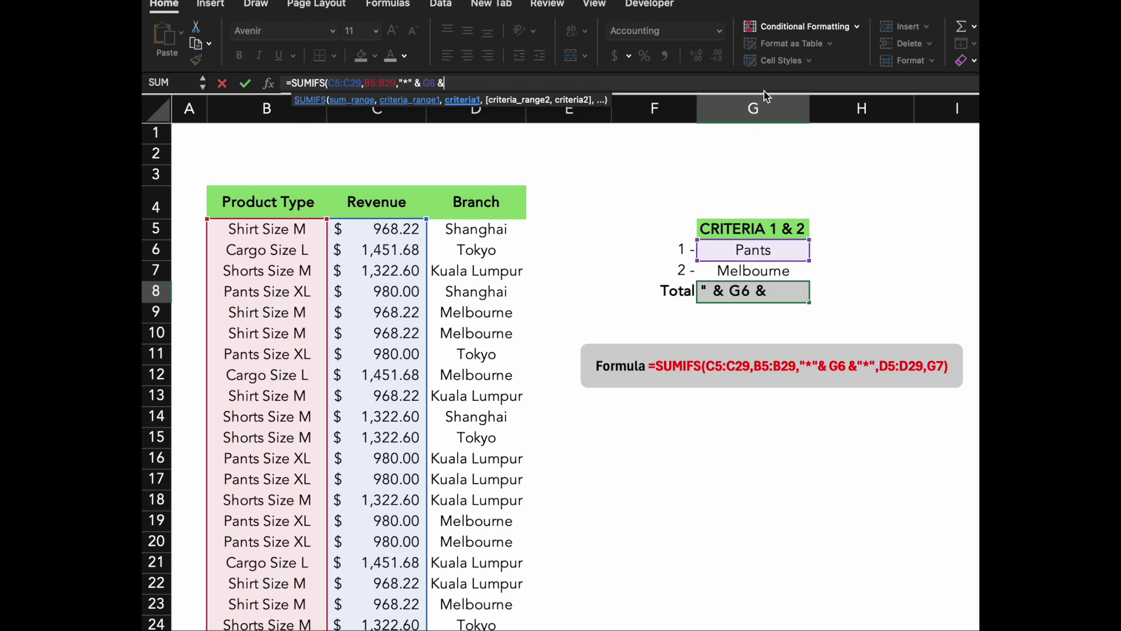
type(" \"*\"")
type(",")
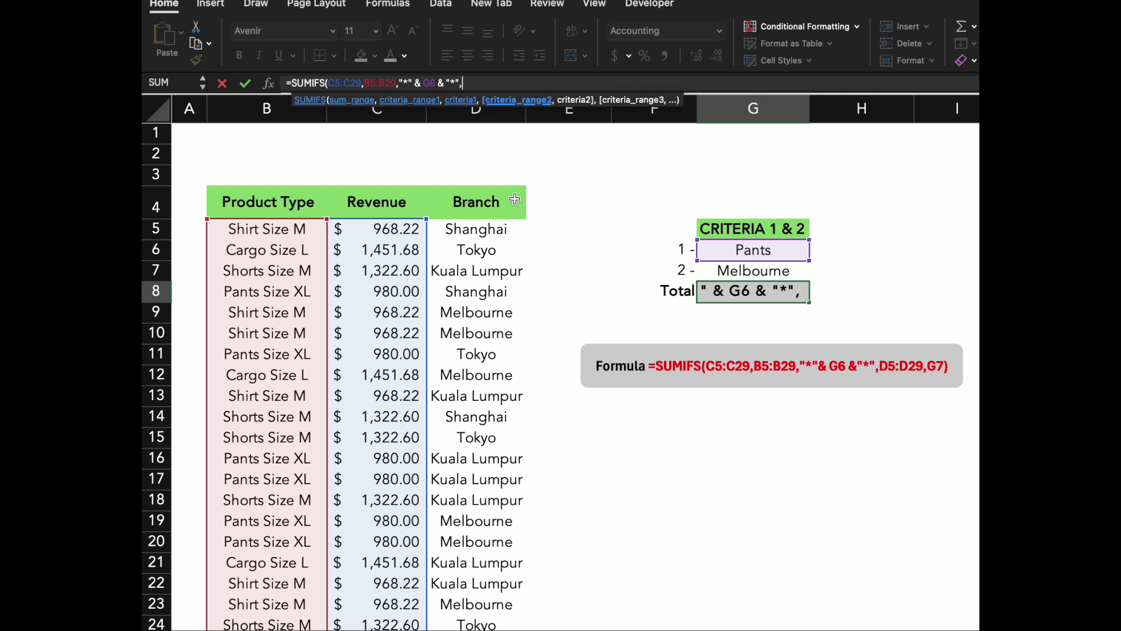
Add branch range D5:D29 with criterion G7 and commit, returning $2,940.00
left_click(491, 228)
key("ctrl+shift+Down")
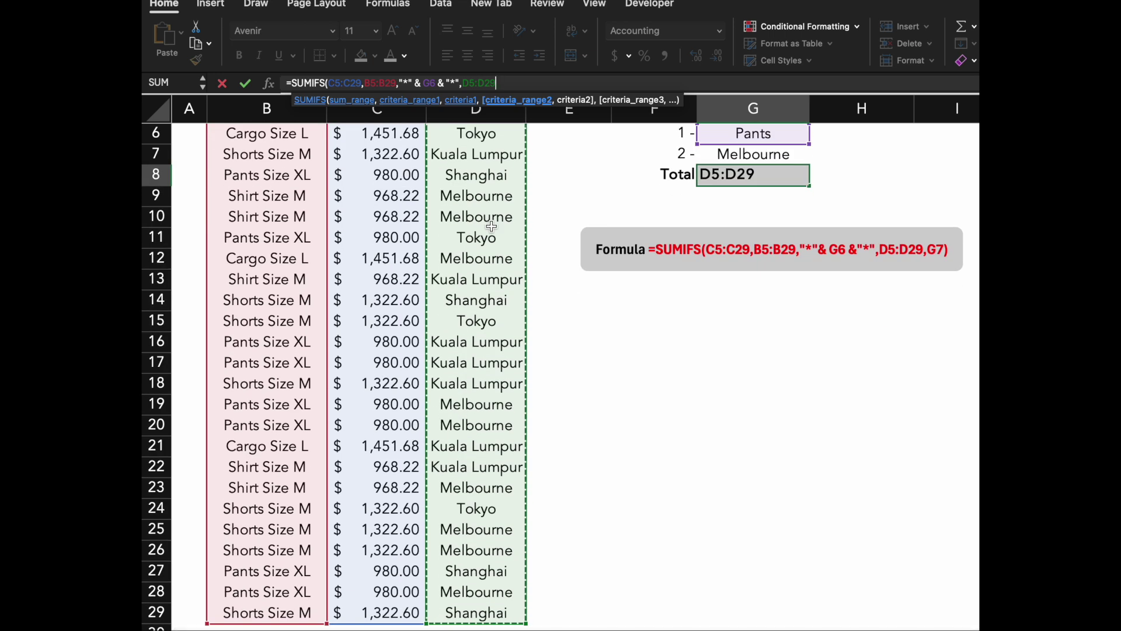
type(",")
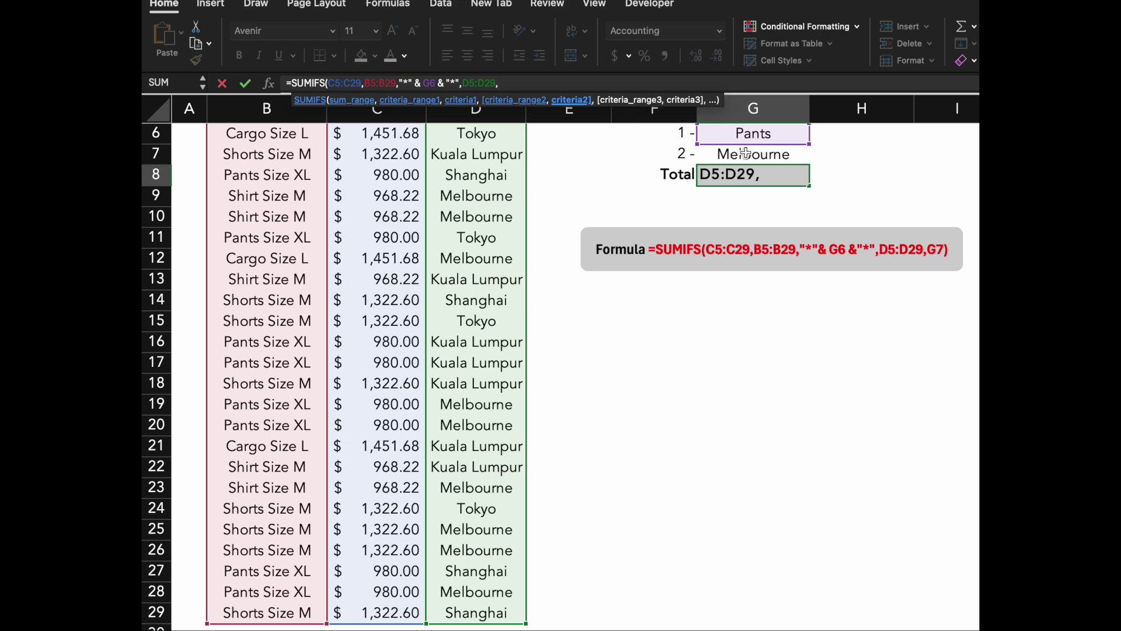
left_click(747, 153)
type(")")
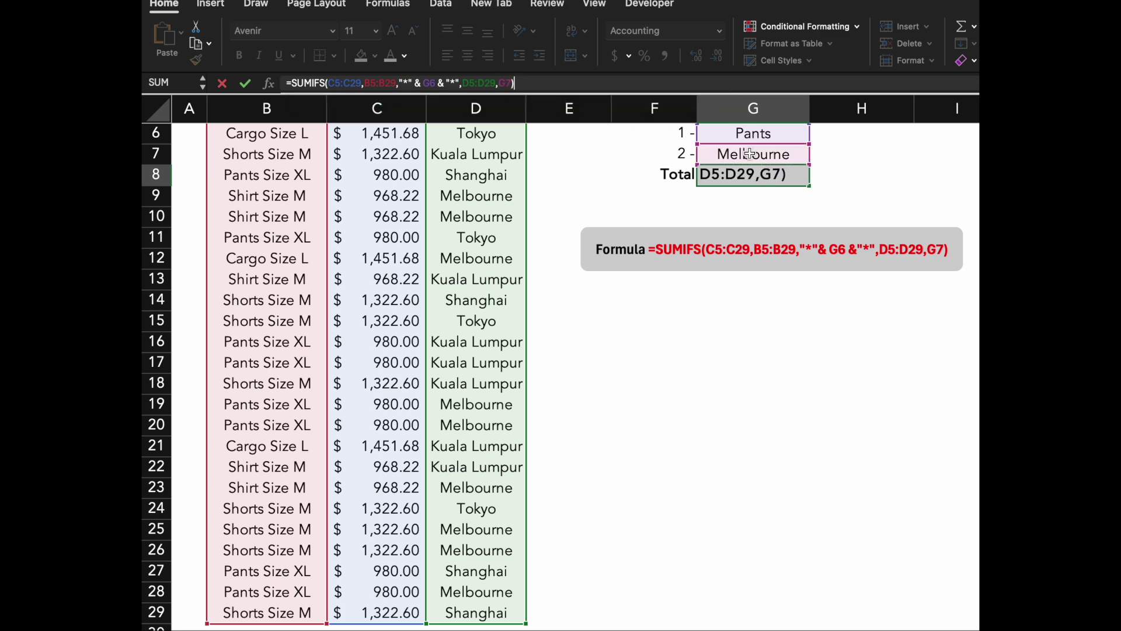
key("Return")
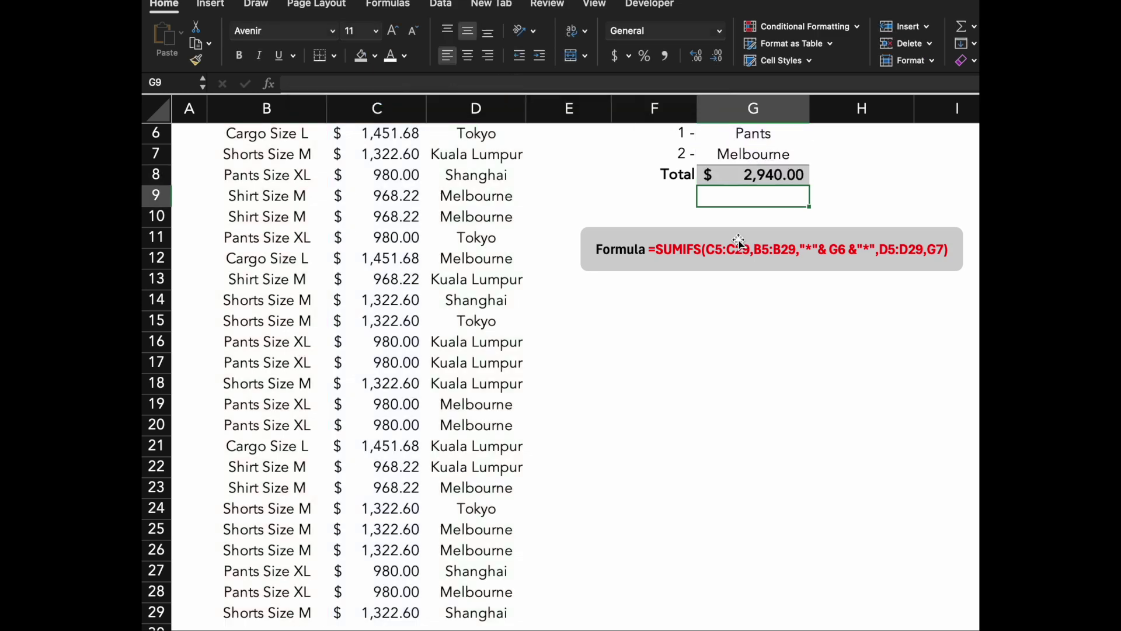
Add a Data Validation list to G6 with source 'Shirt, Shorts, Pants, Cargo, Jacket'
scroll(750, 175, "up", 3)
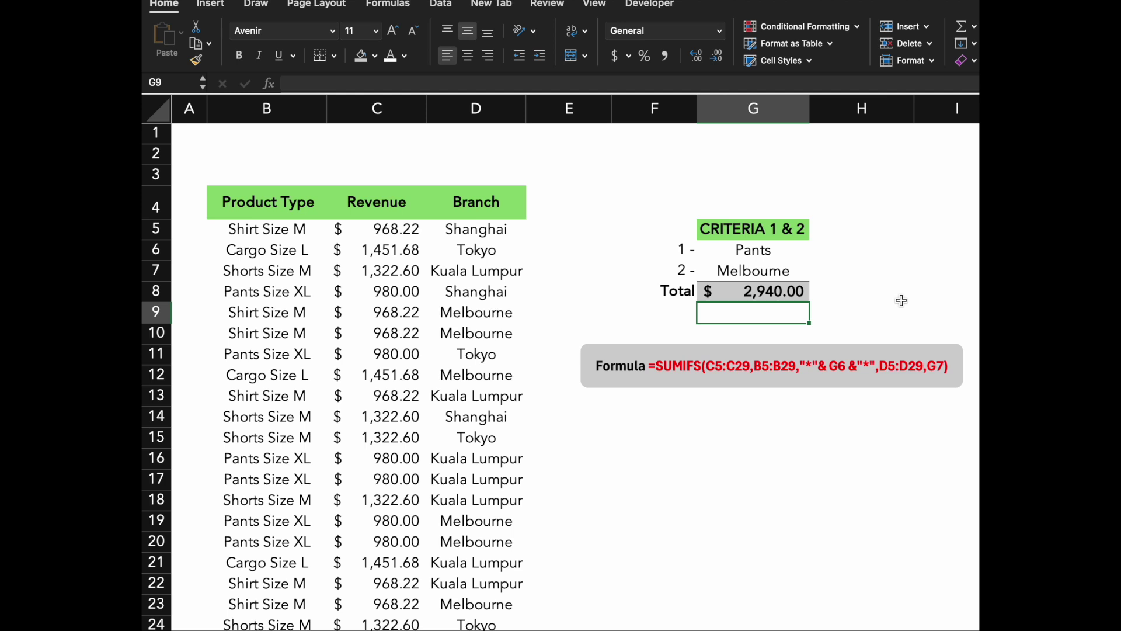
key("Down")
key("Down")
key("Down")
key("Down")
key("Down")
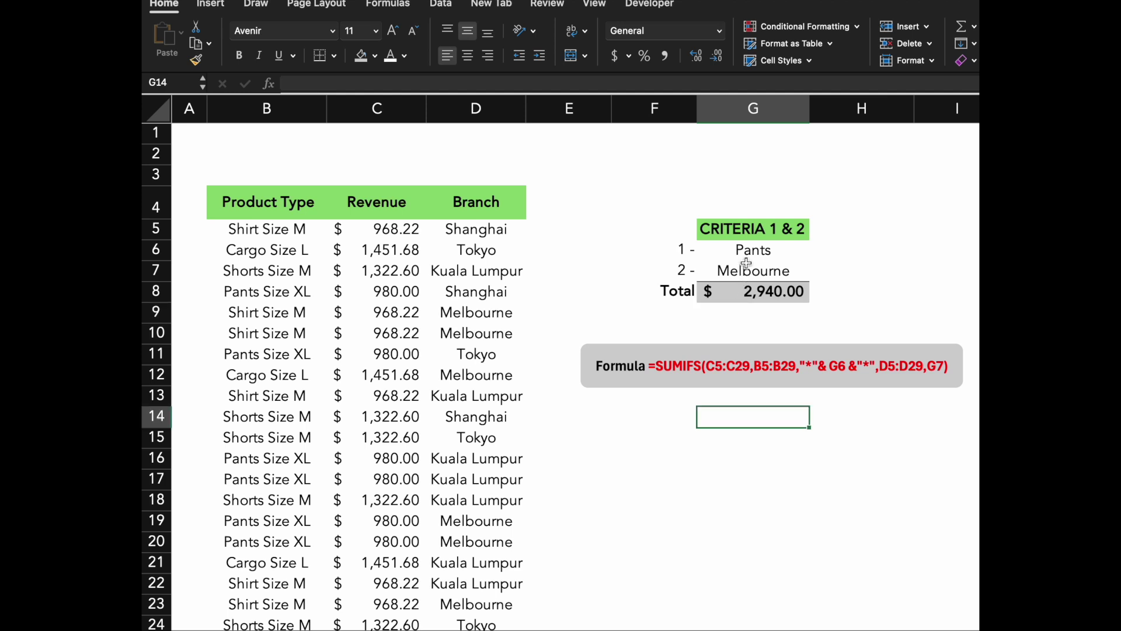
left_click(747, 255)
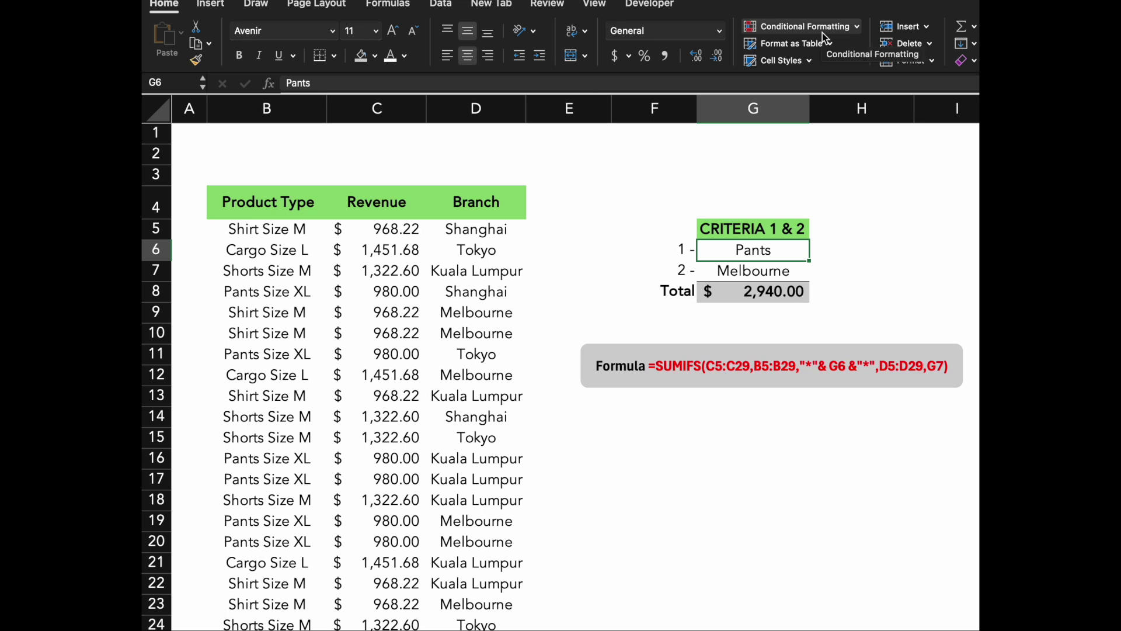
left_click(445, 4)
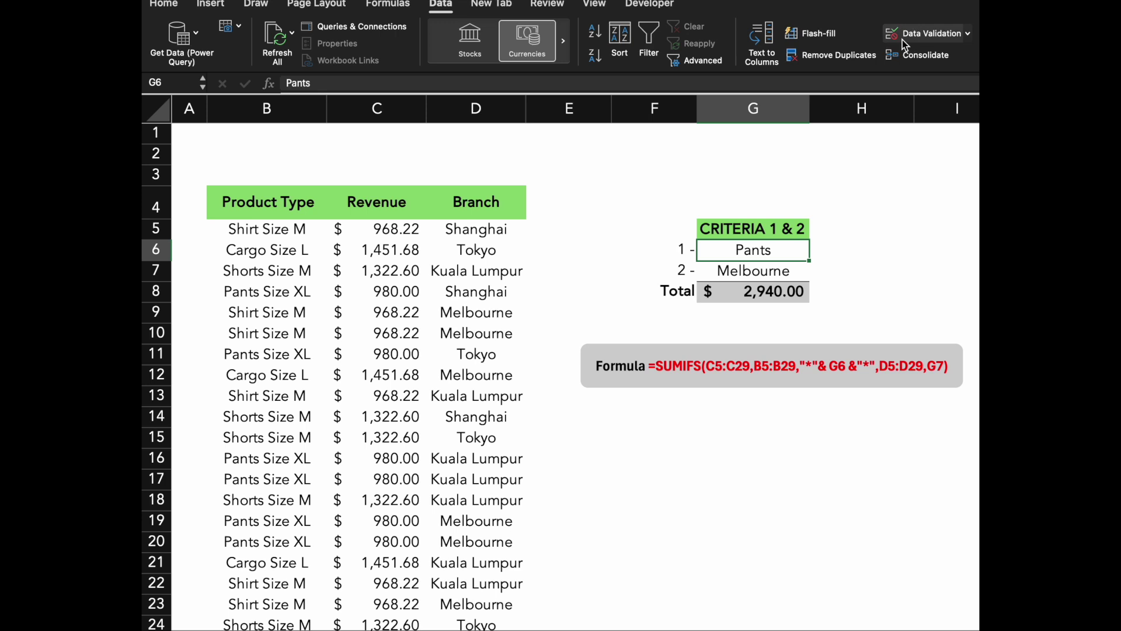
left_click(924, 34)
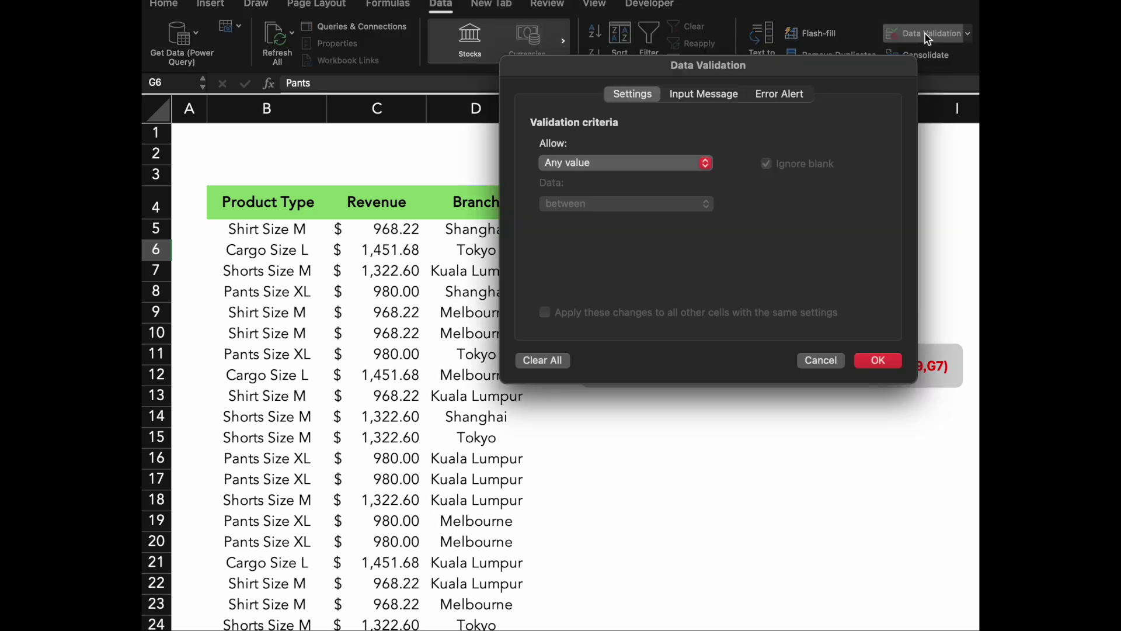
left_click(695, 163)
left_click(653, 223)
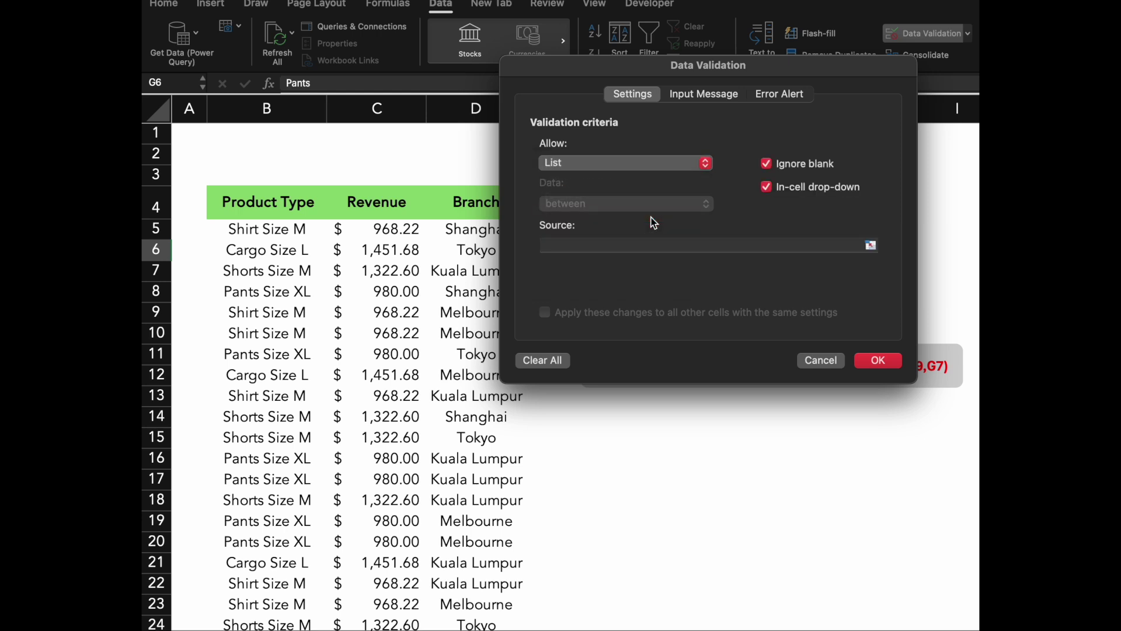
left_click(624, 247)
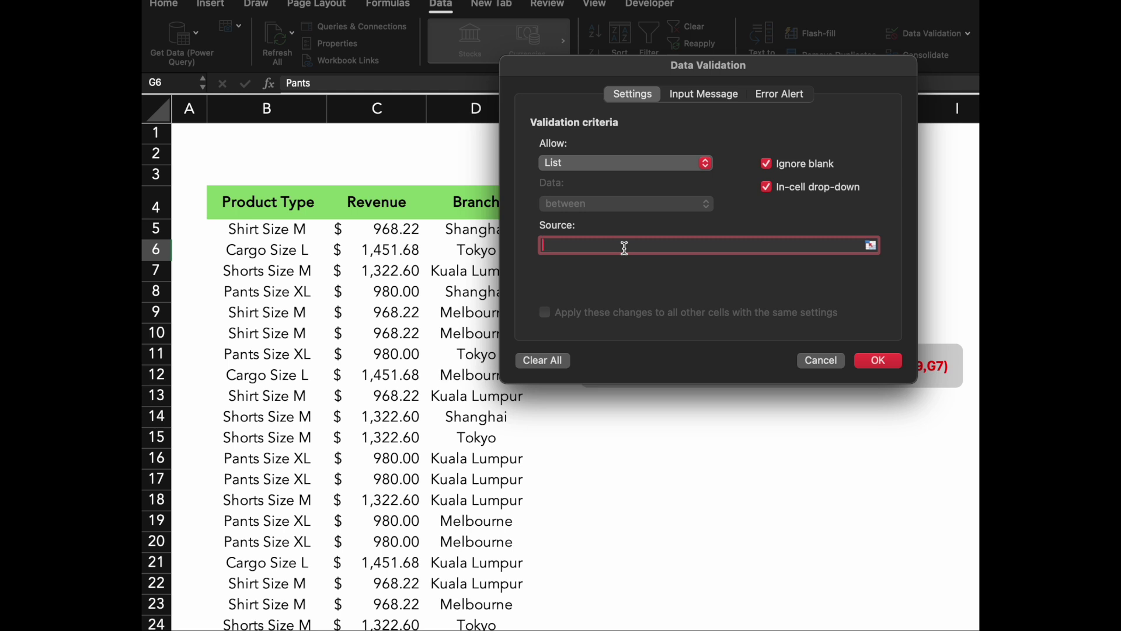
type("Shirt, Shorts, Pants, Cargo, Jacket")
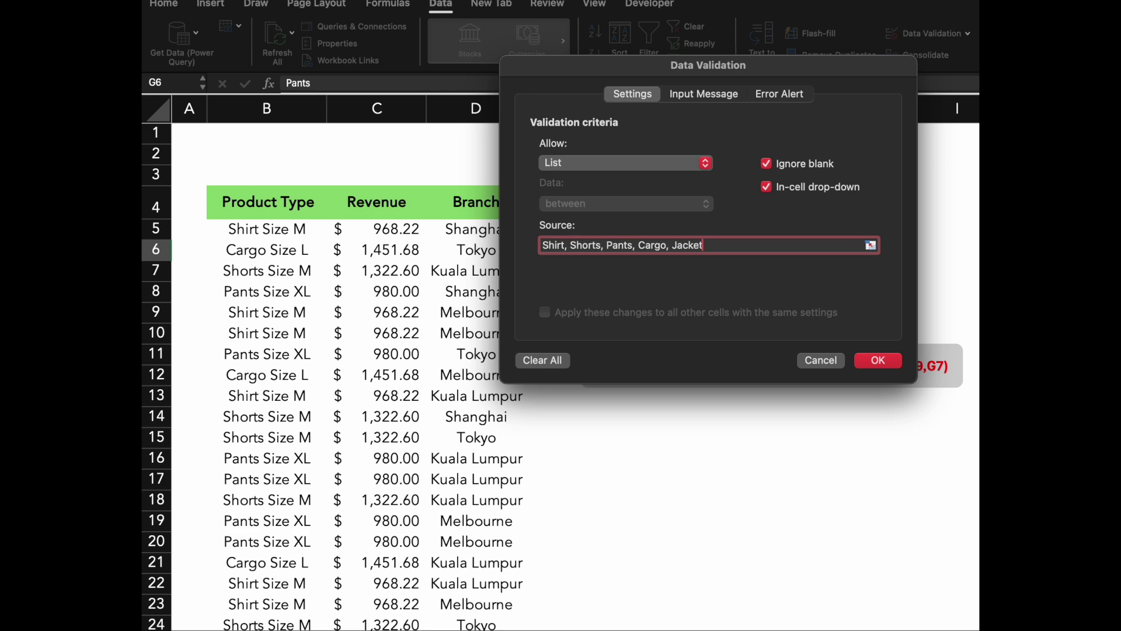
left_click(873, 365)
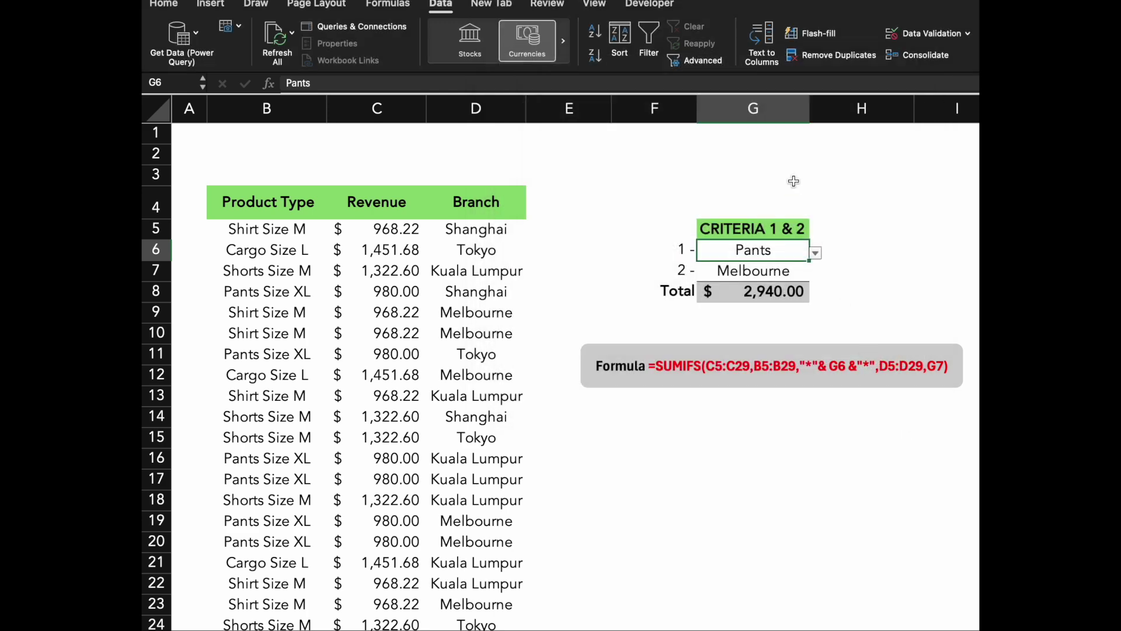
Add a Data Validation list to G7 with source 'Shanghai, Tokyo, Kuala Lumpur, Melbourne'
left_click(785, 272)
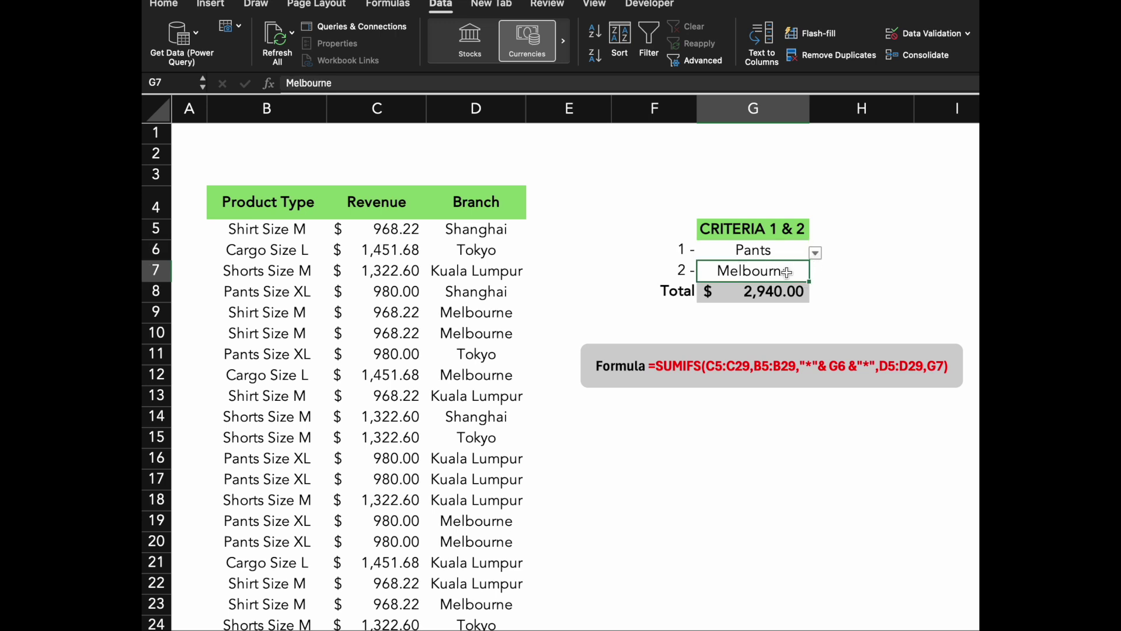
left_click(933, 35)
left_click(664, 163)
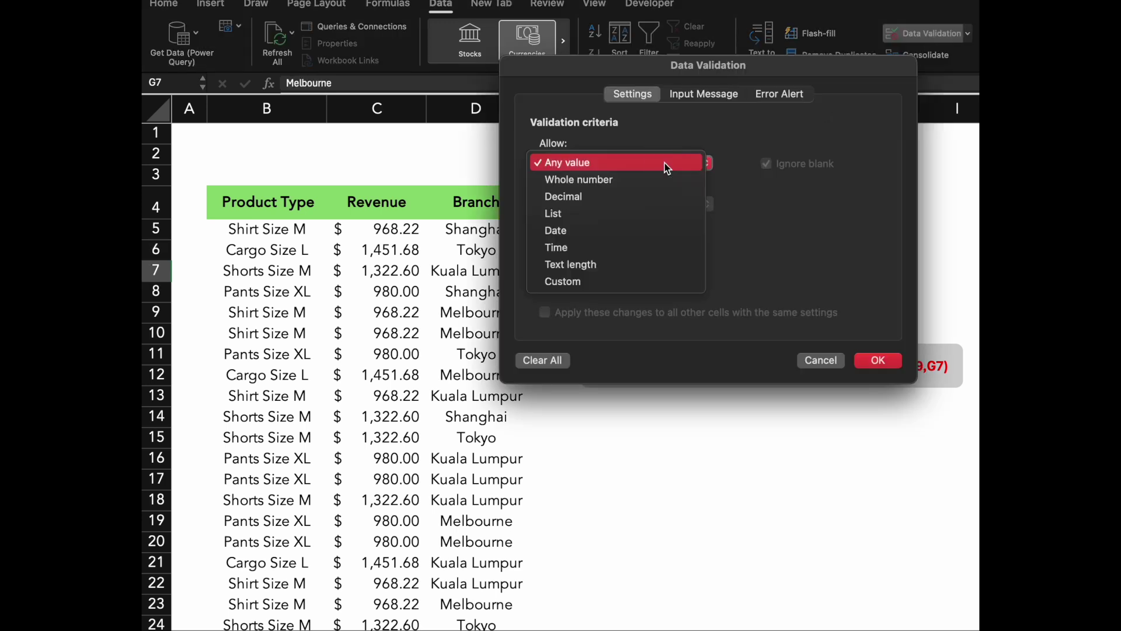
left_click(625, 214)
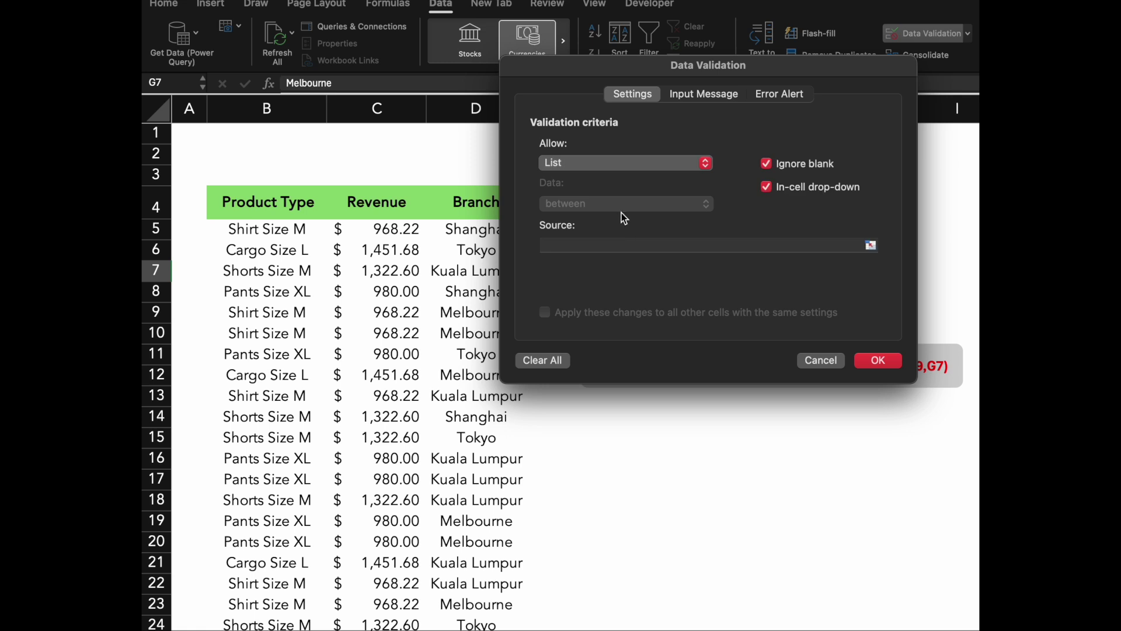
left_click(620, 241)
type("S")
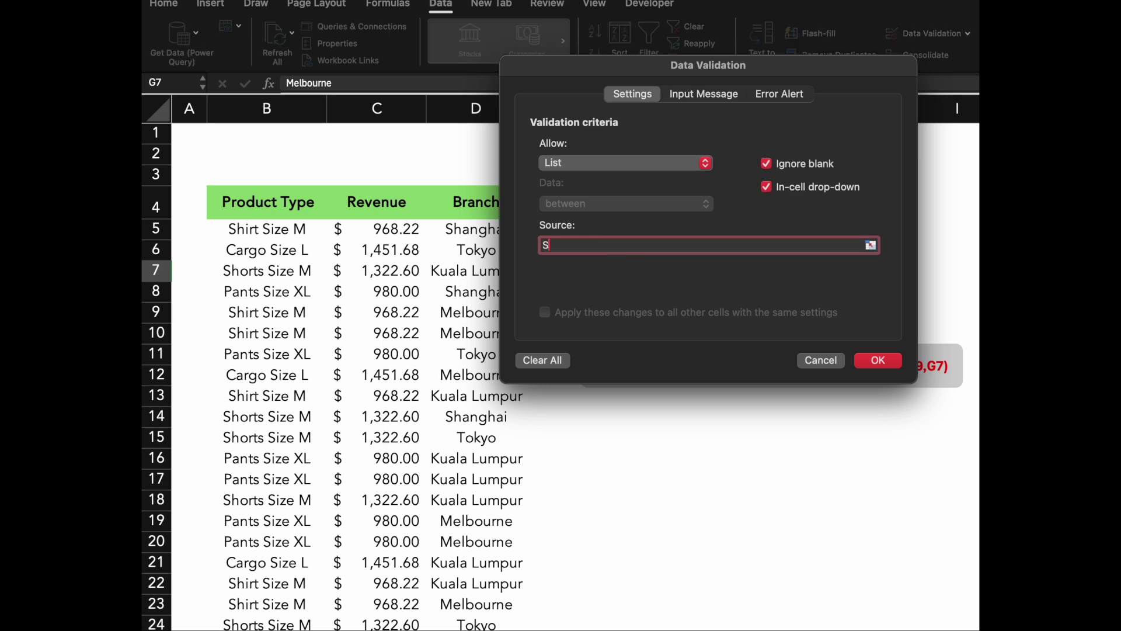
type("hanghai, Tokyo, Kuala Lumpur")
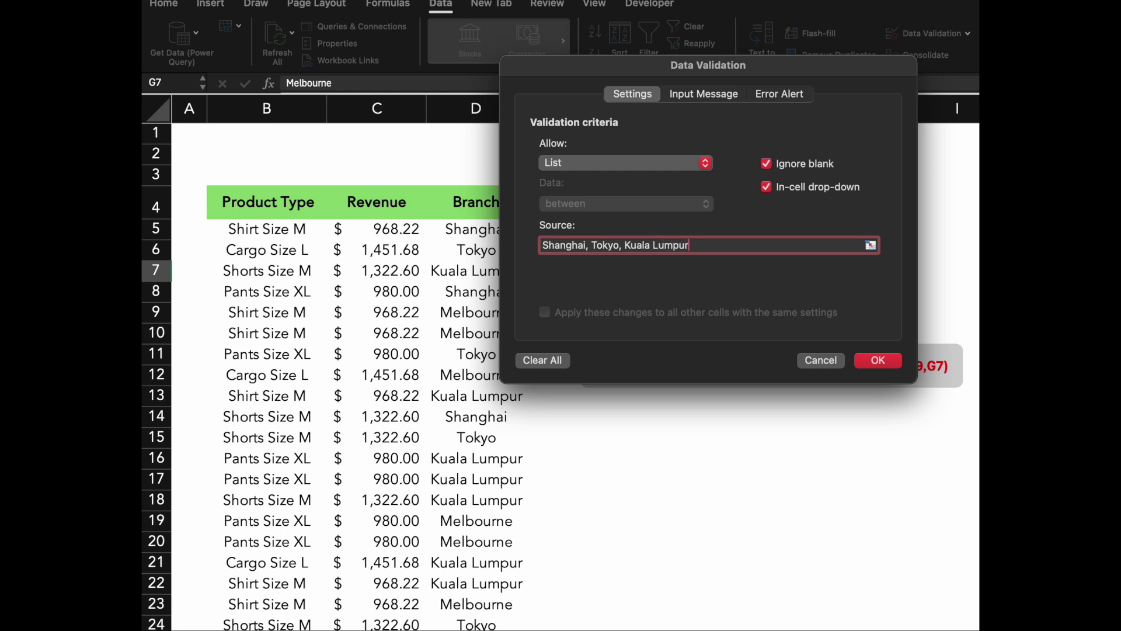
type(", Melbourne")
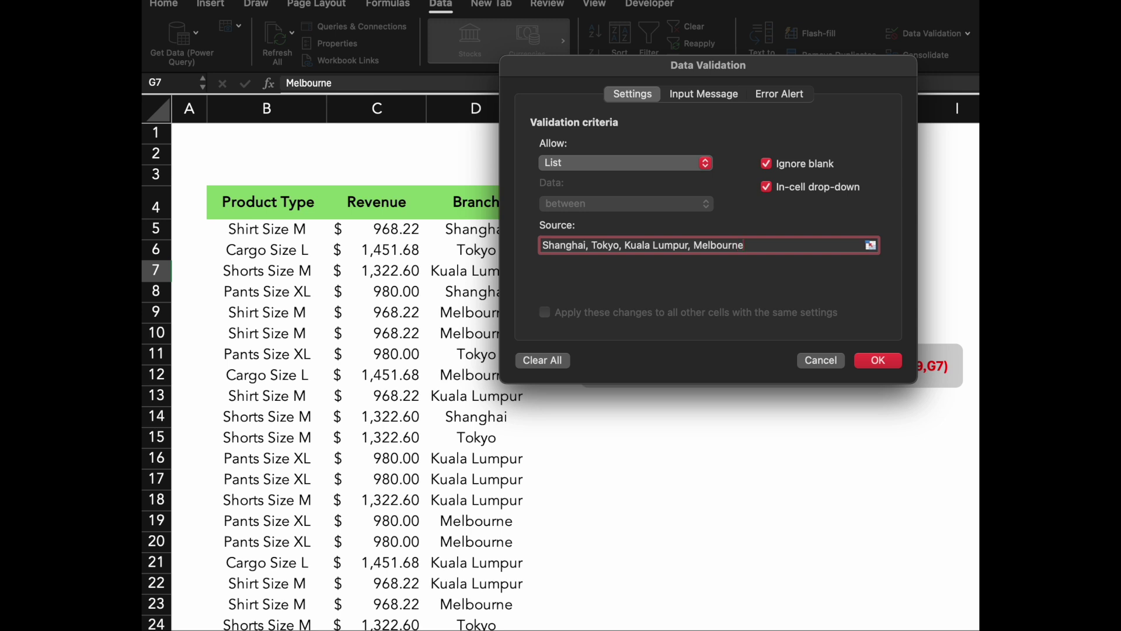
left_click(874, 359)
left_click(760, 464)
Try Shorts, Shirt and Jacket from G6's drop-down, ending on Cargo
left_click(771, 252)
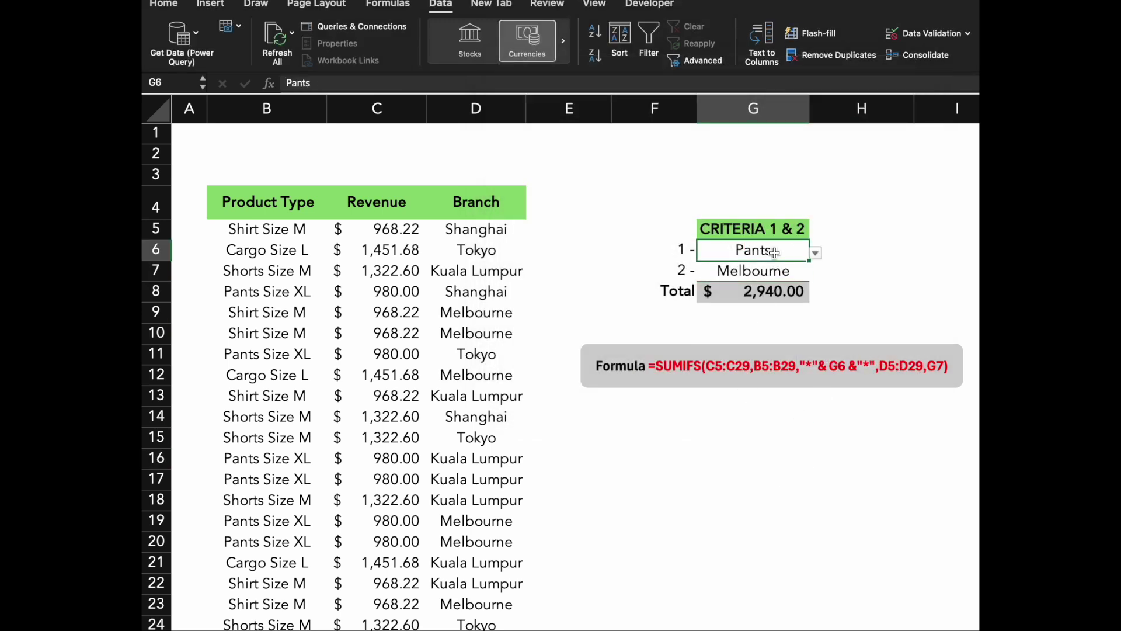
left_click(816, 253)
left_click(718, 285)
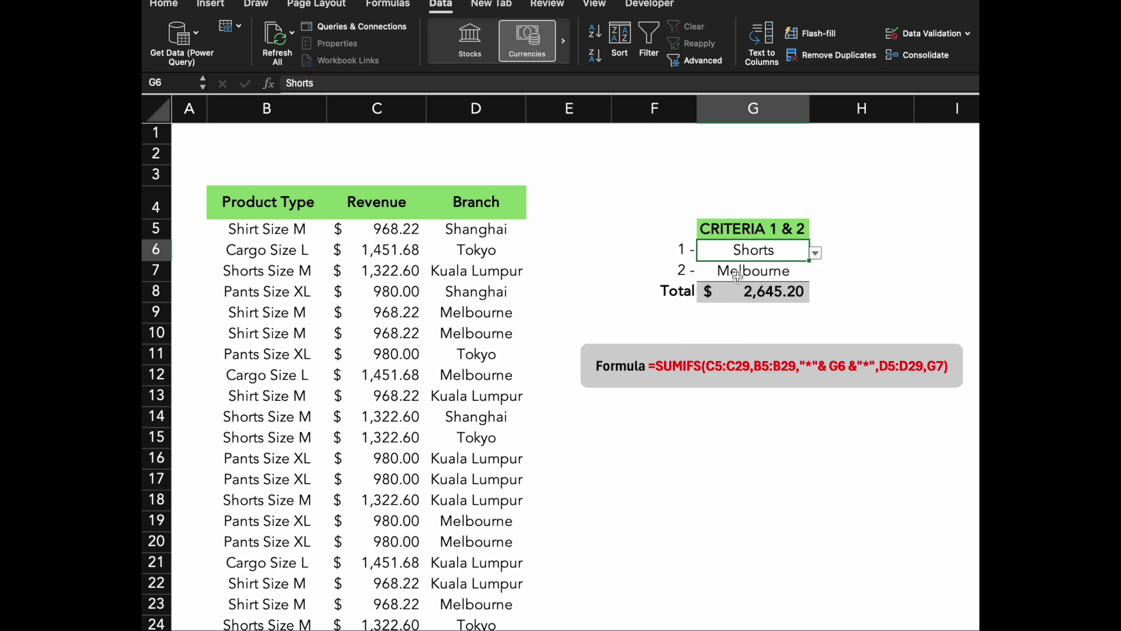
left_click(815, 255)
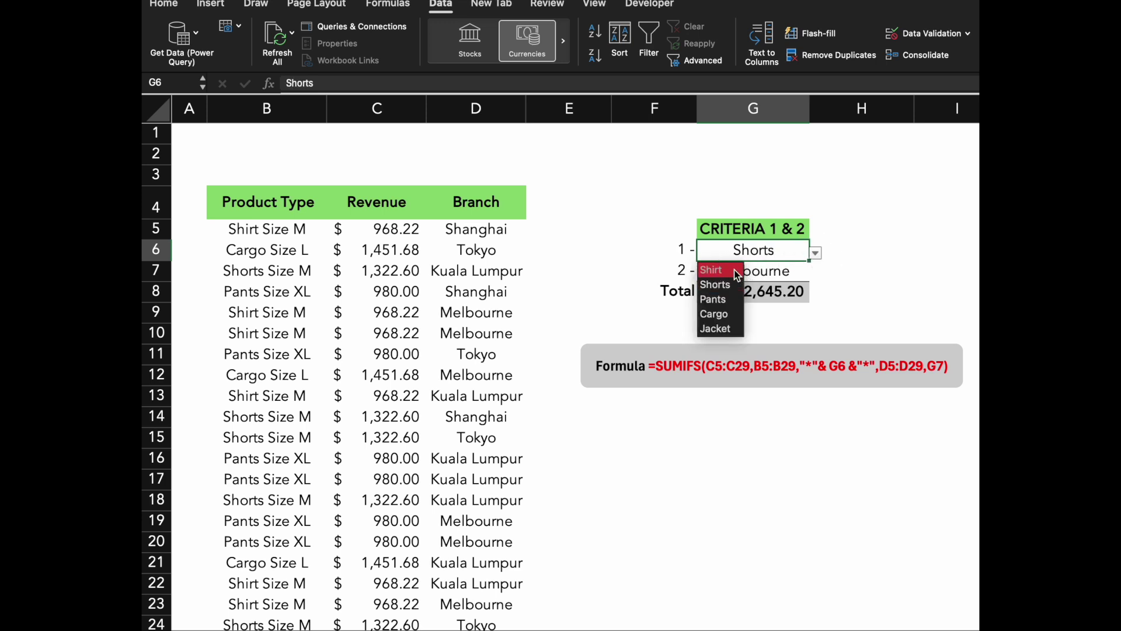
left_click(737, 275)
left_click(816, 255)
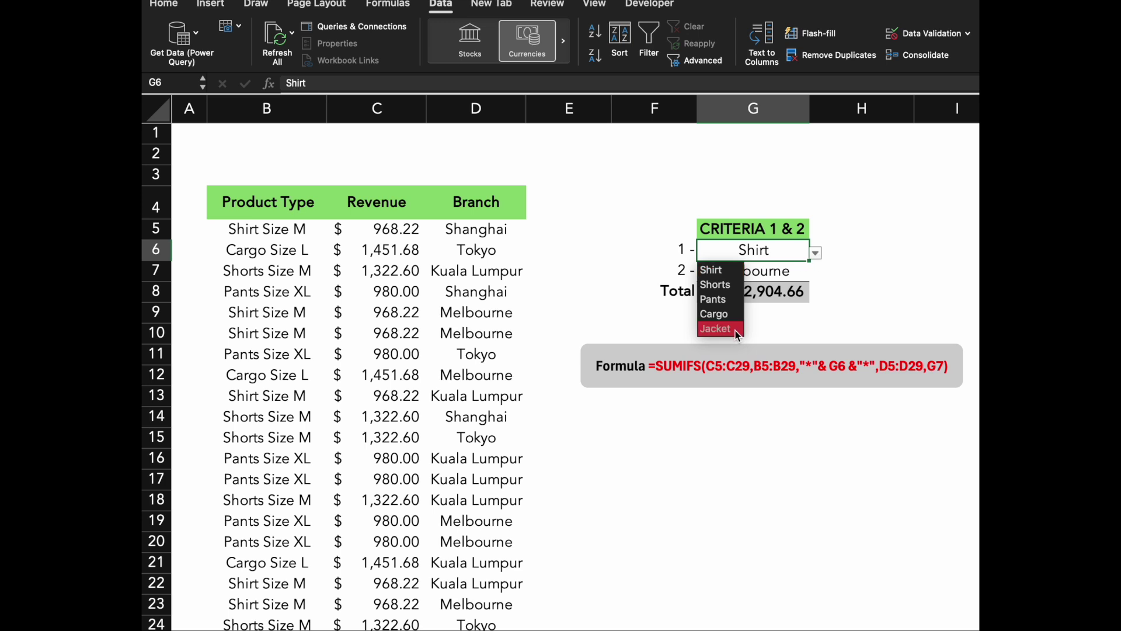
left_click(734, 329)
left_click(815, 255)
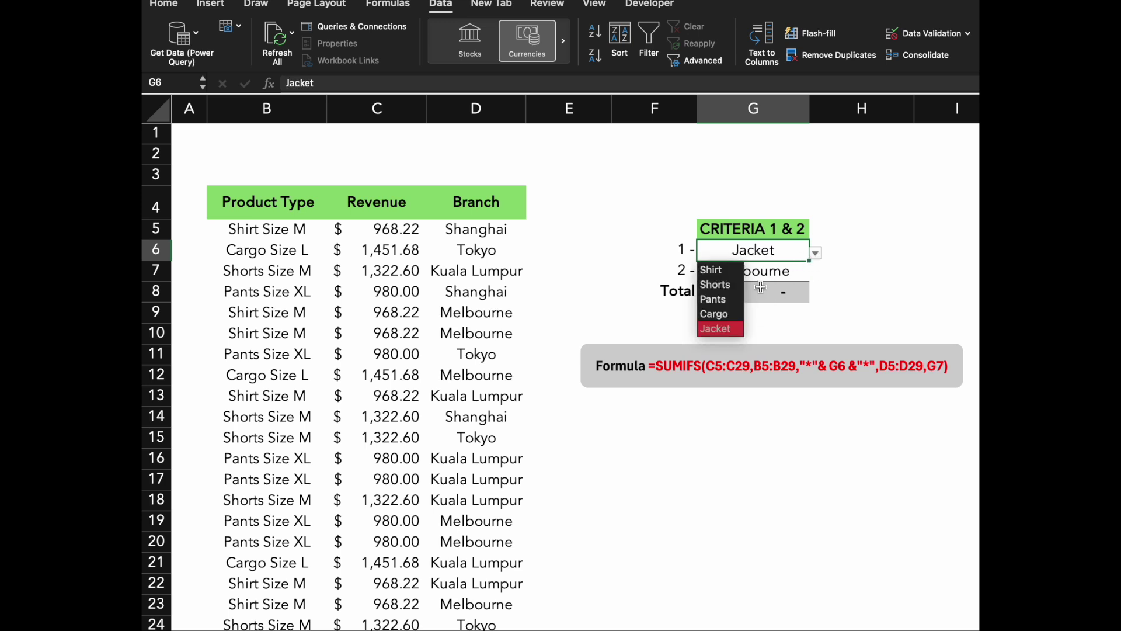
left_click(732, 319)
Try Shanghai, Tokyo and Kuala Lumpur from G7's drop-down, ending on Melbourne for a $1,451.68 Total
left_click(785, 271)
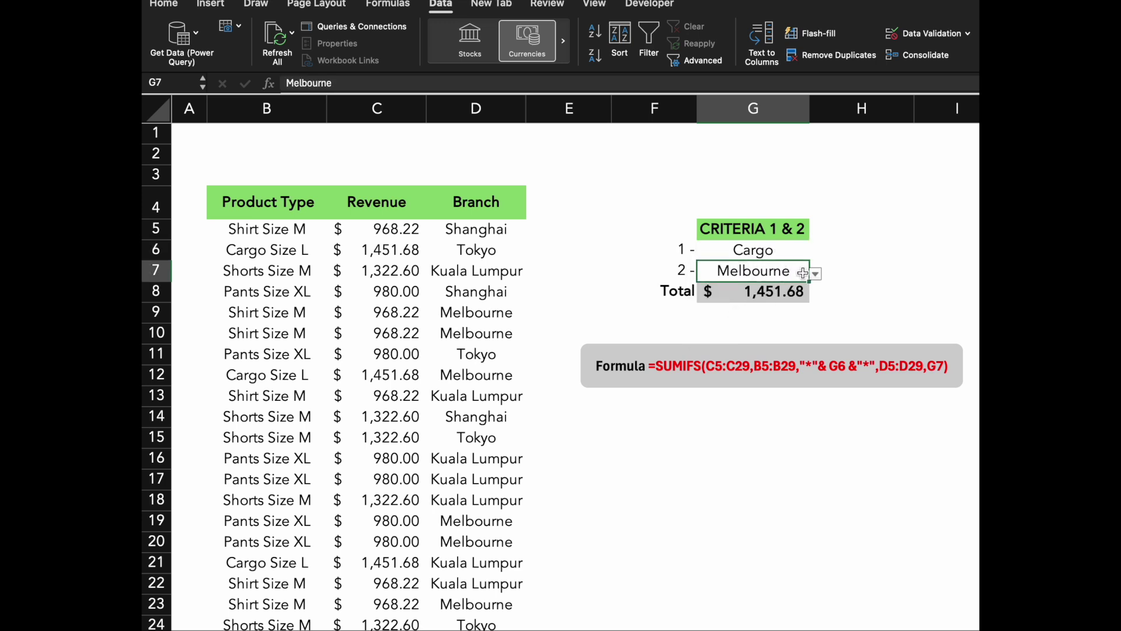
left_click(815, 274)
left_click(756, 293)
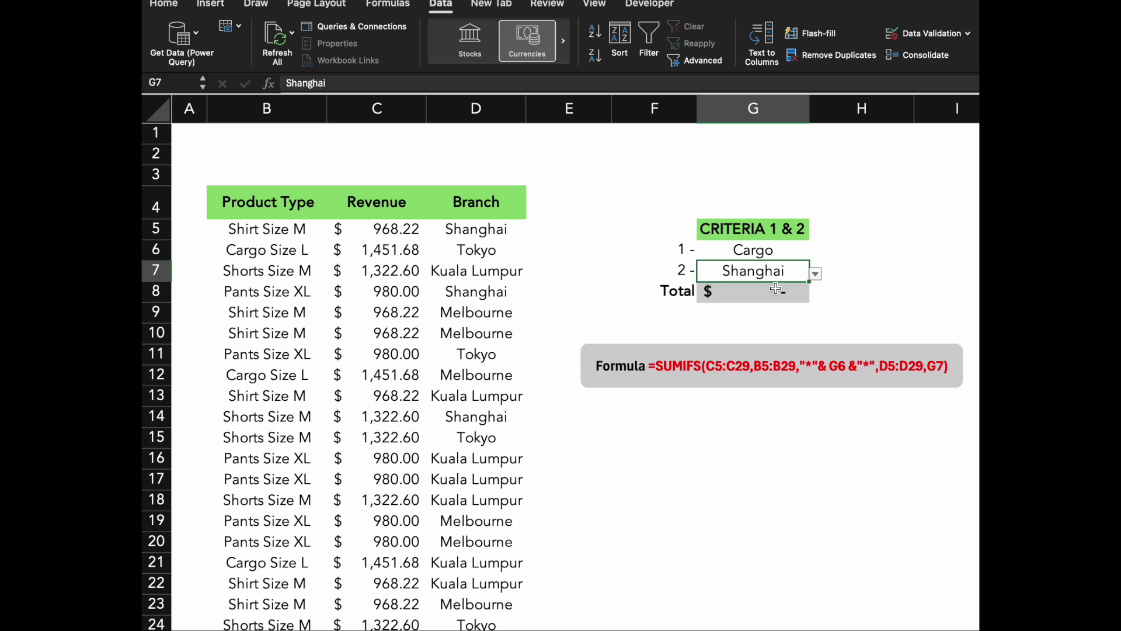
left_click(815, 275)
left_click(764, 305)
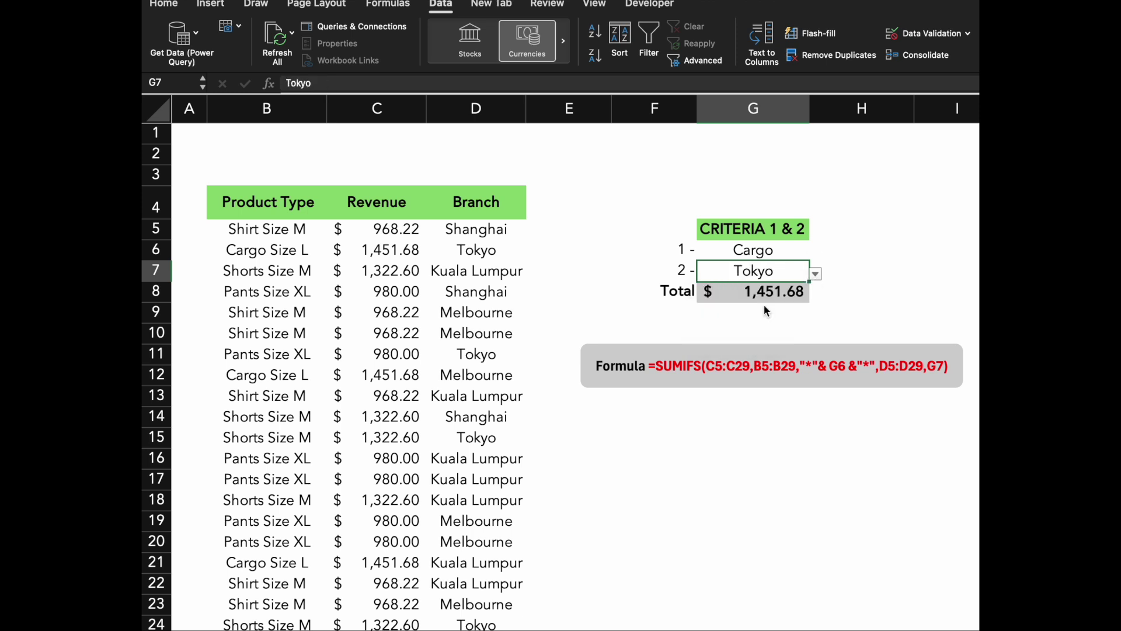
left_click(815, 274)
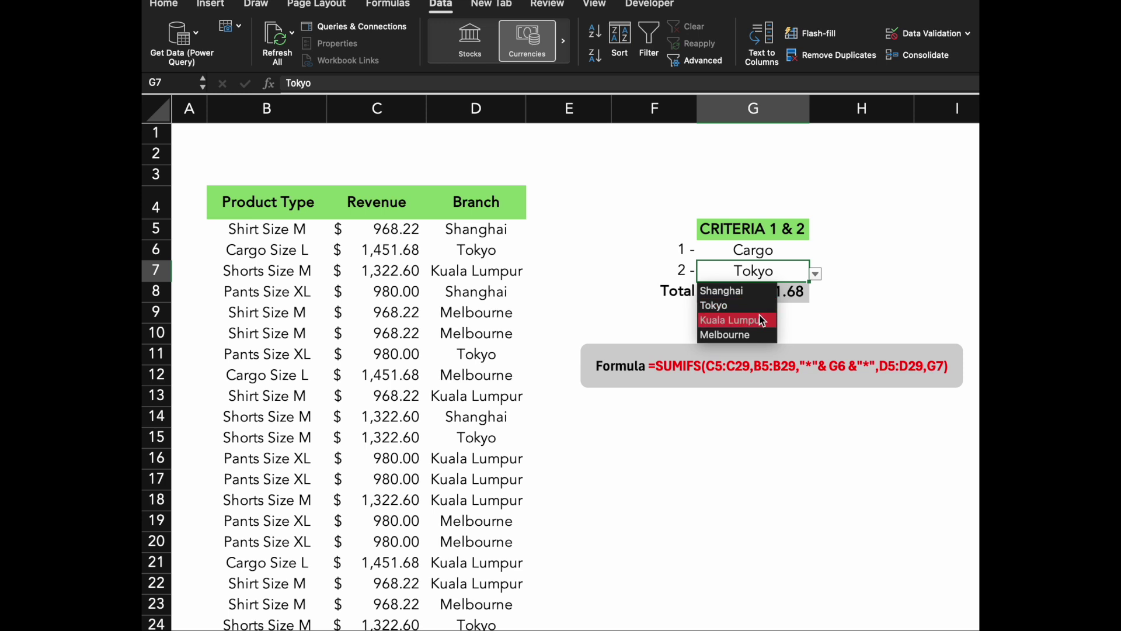
left_click(759, 315)
left_click(815, 274)
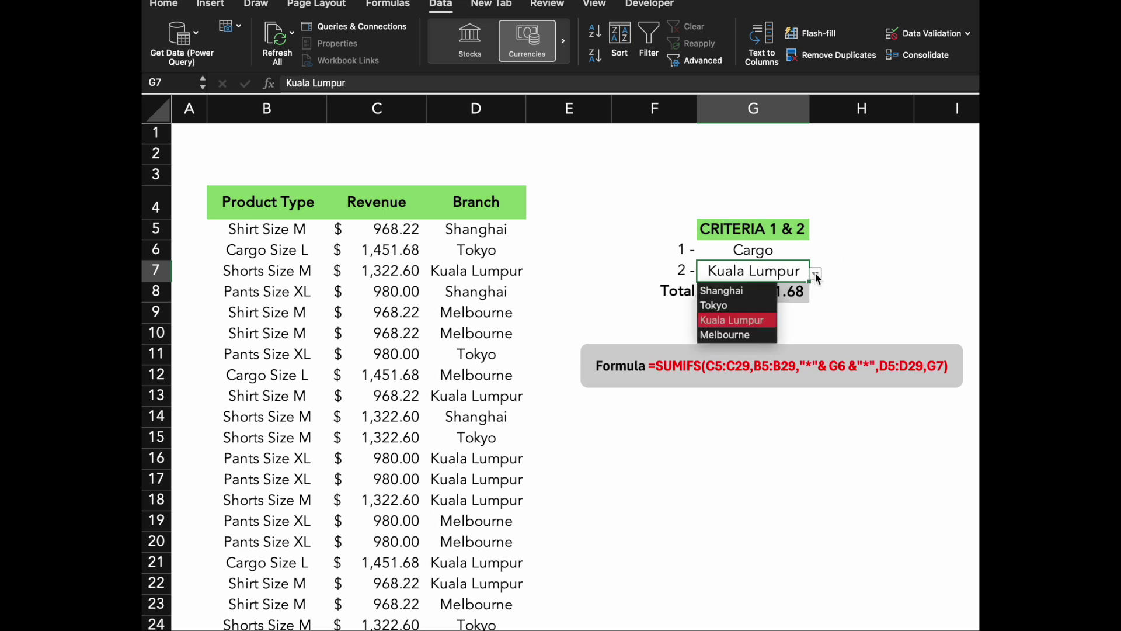
left_click(756, 335)
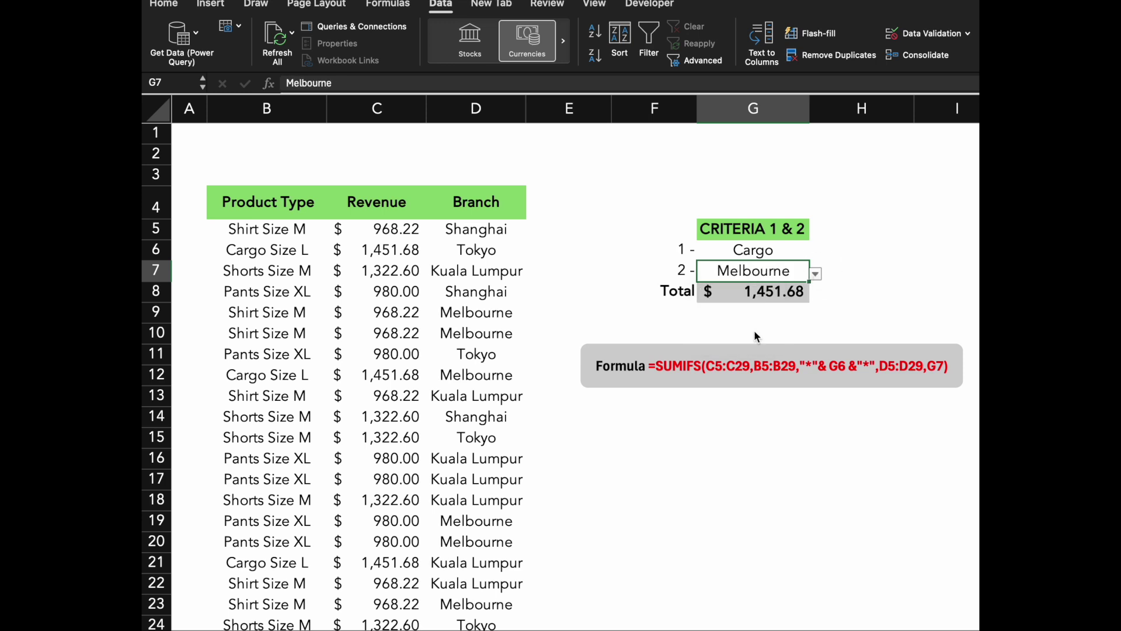
left_click(841, 262)
left_click(902, 227)
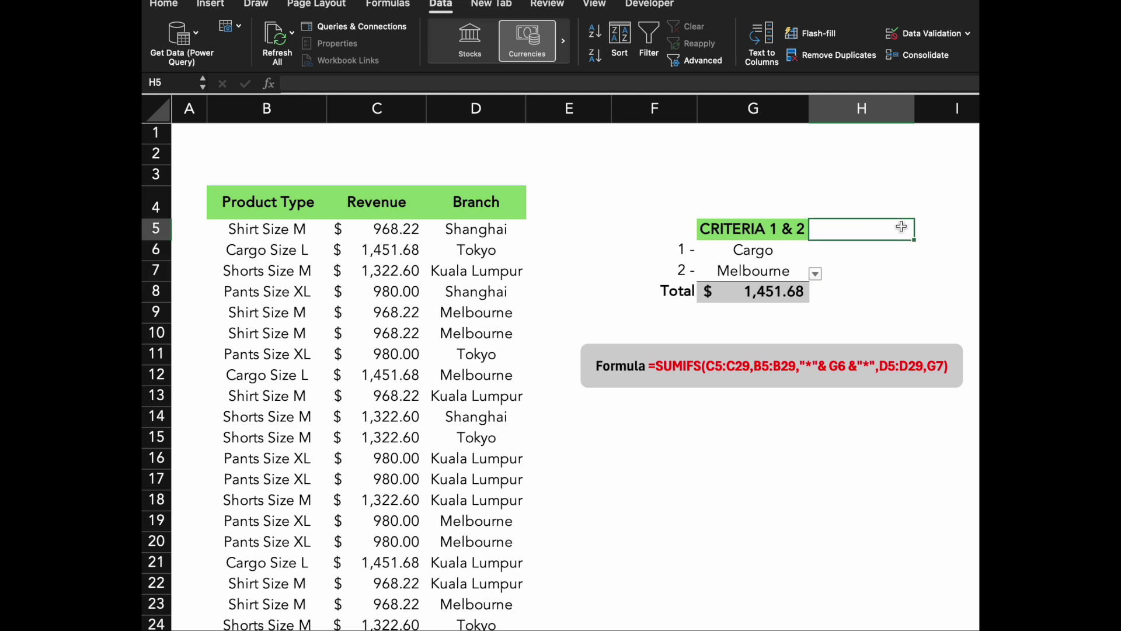